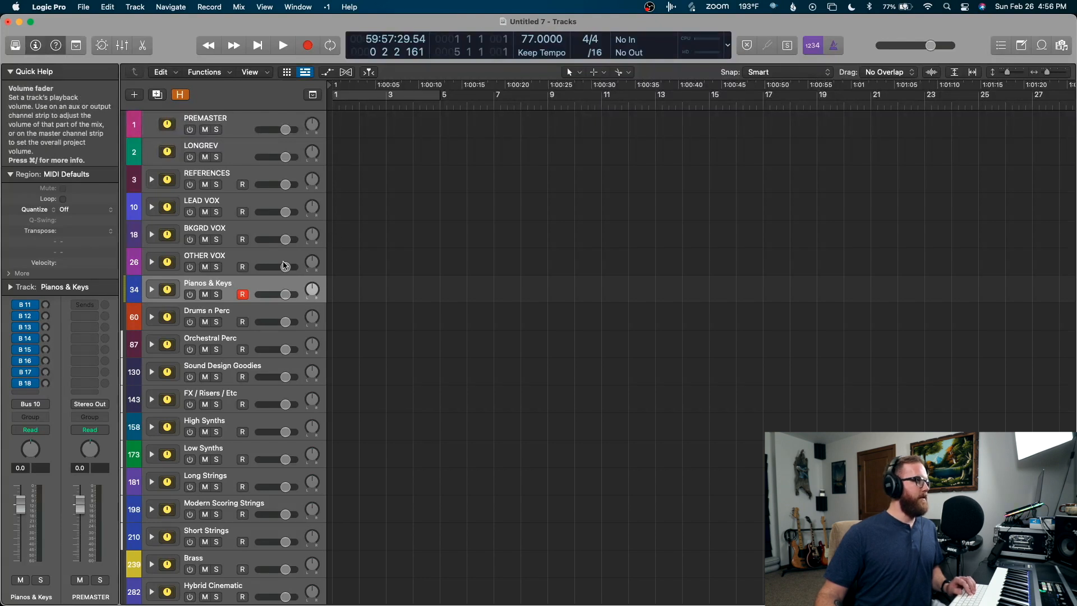
# - Expand the Empty Group track stack to view its subtracks, and collapse it again
pyautogui.scroll(-5, 225, 392)
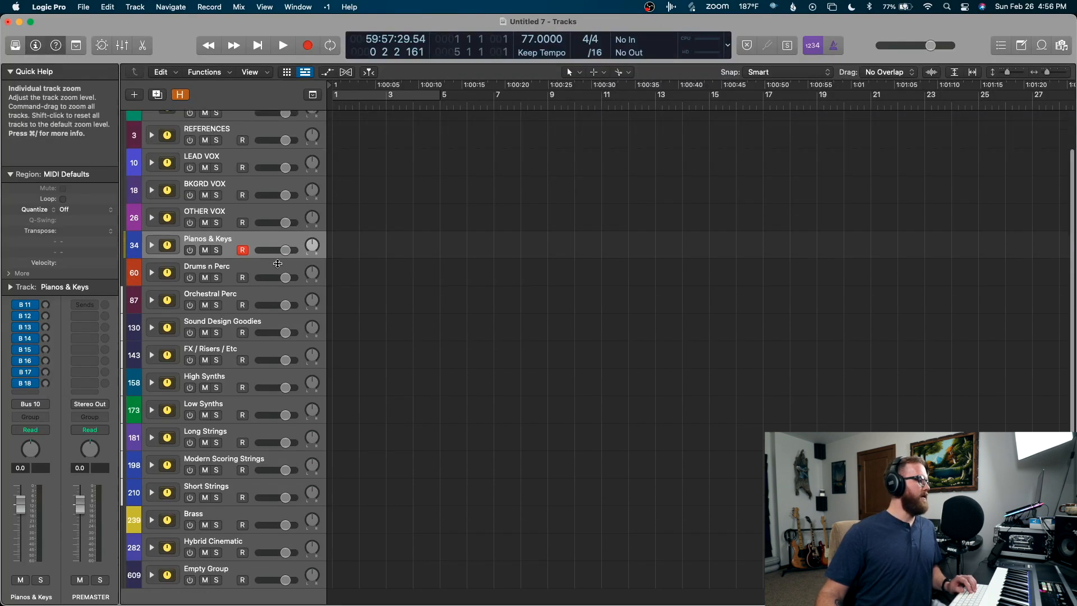
pyautogui.click(151, 552)
pyautogui.scroll(-4, 222, 524)
pyautogui.scroll(-1, 222, 524)
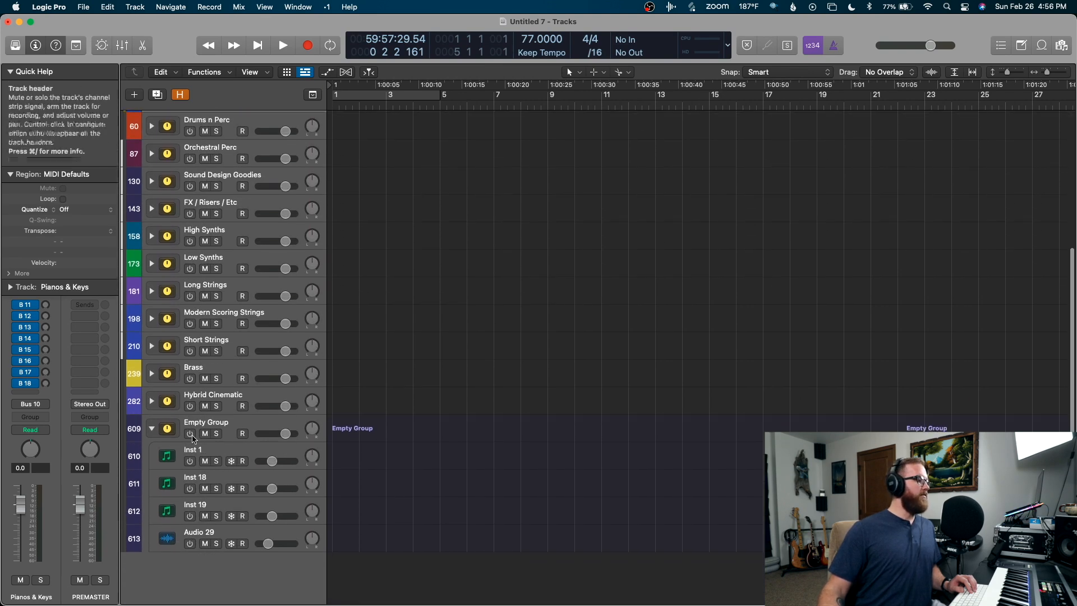
pyautogui.click(153, 431)
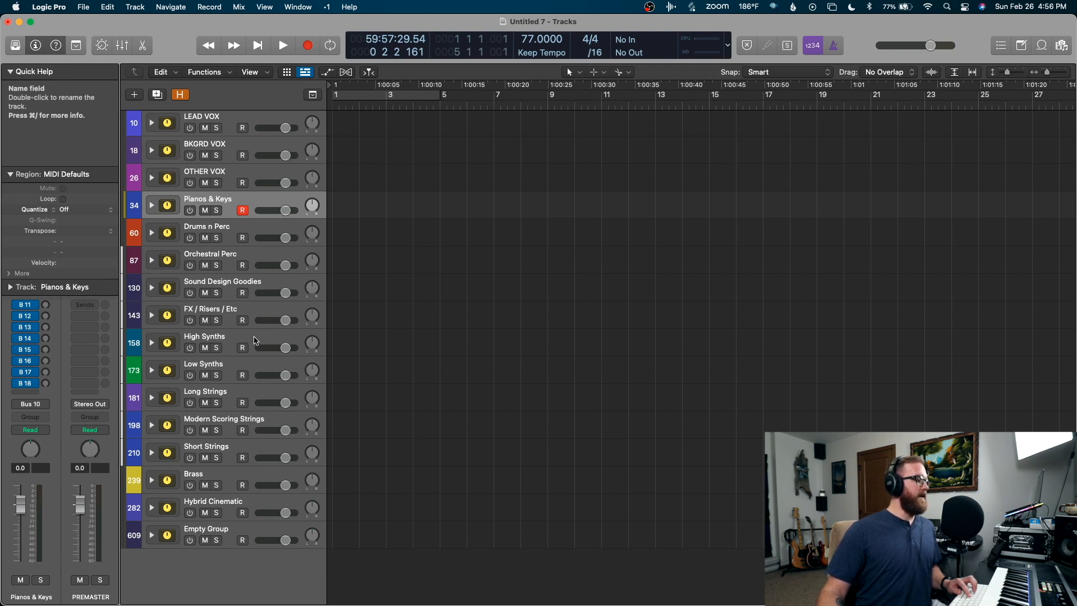
# - Show the hidden tracks, look through the additional instrument stacks, and hide them again
pyautogui.press('h')
pyautogui.scroll(-15, 254, 334)
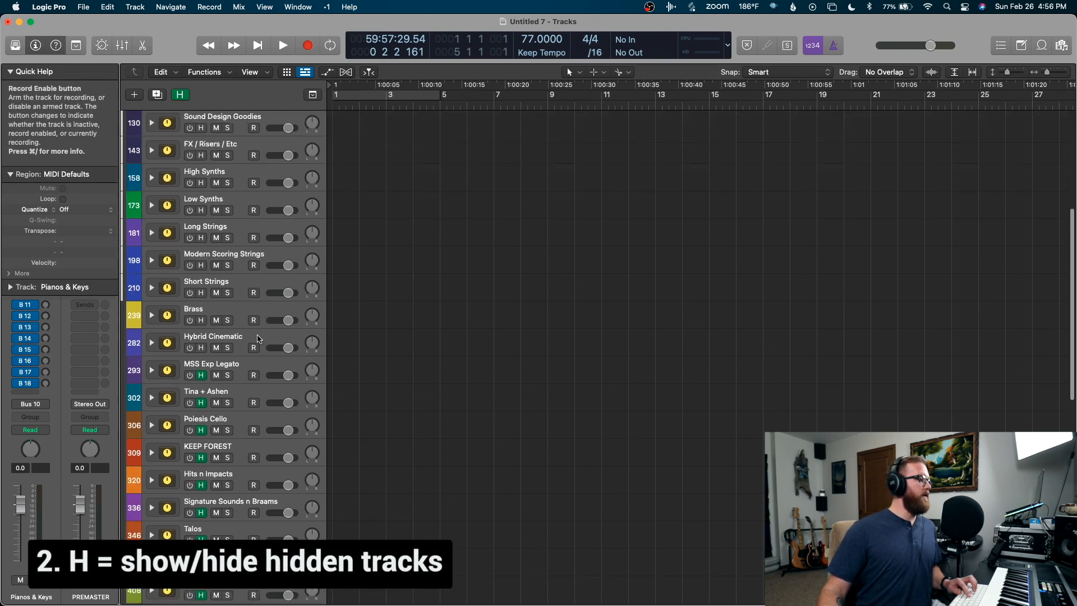
pyautogui.scroll(-6, 262, 334)
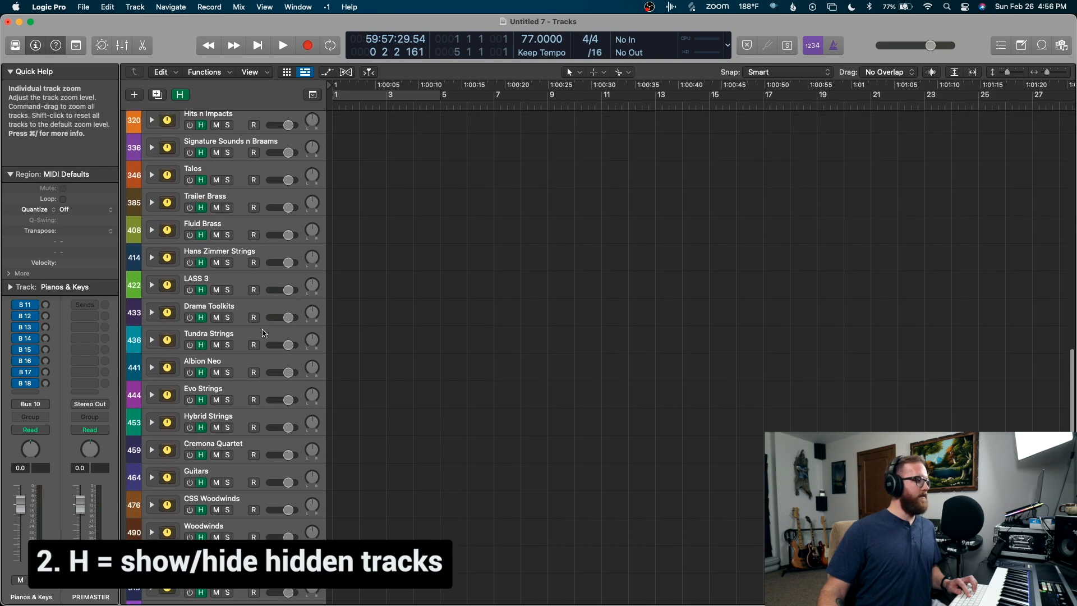
pyautogui.scroll(5, 263, 330)
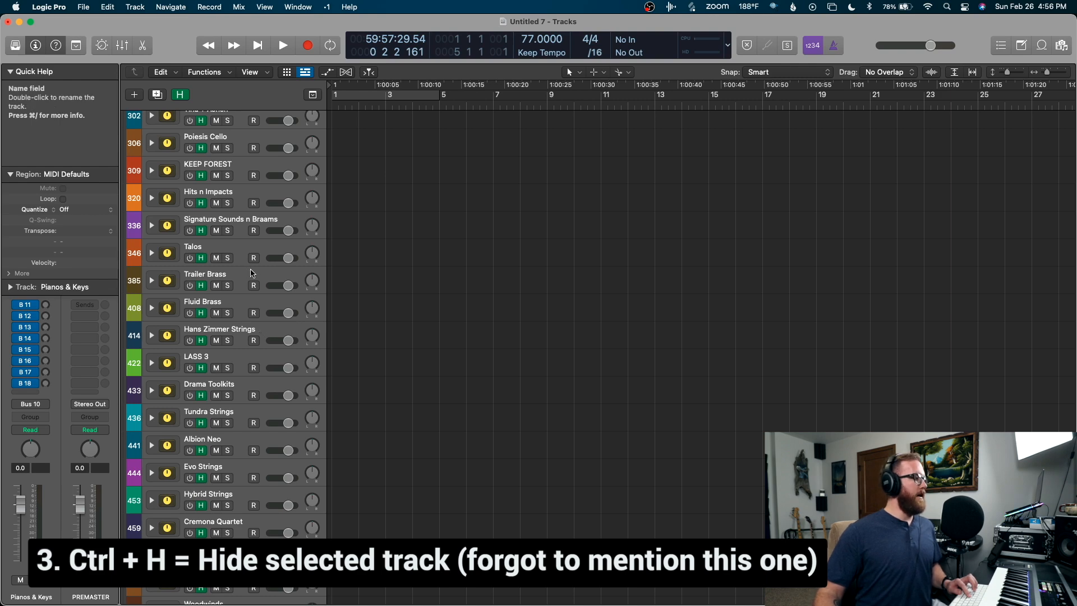
pyautogui.press('h')
pyautogui.scroll(2, 255, 275)
pyautogui.scroll(1, 256, 276)
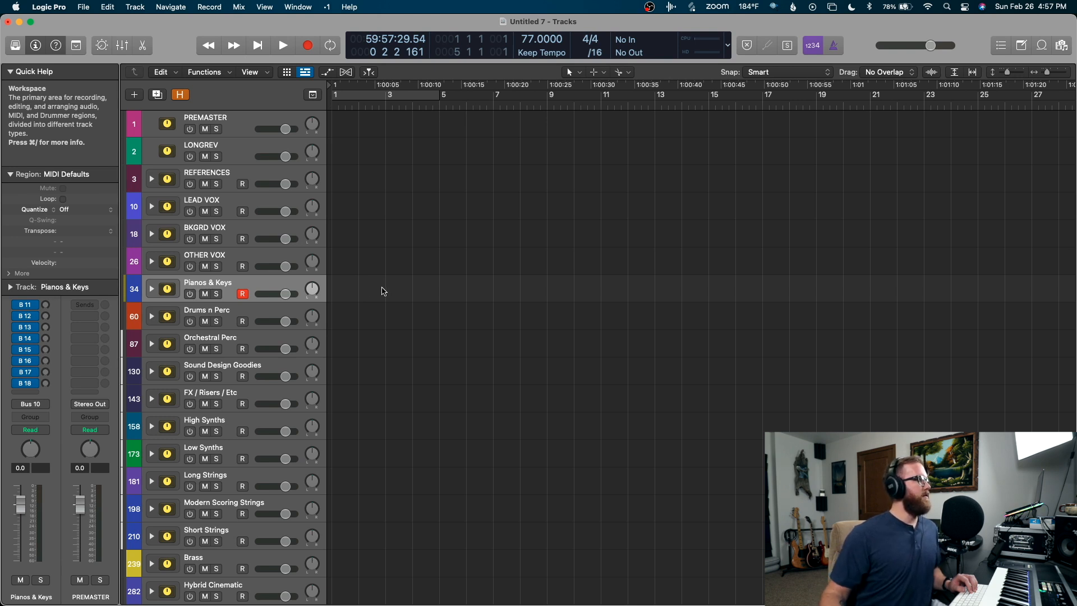
# - Open the application preferences and check the Advanced Tools and Additional Options
pyautogui.click(64, 6)
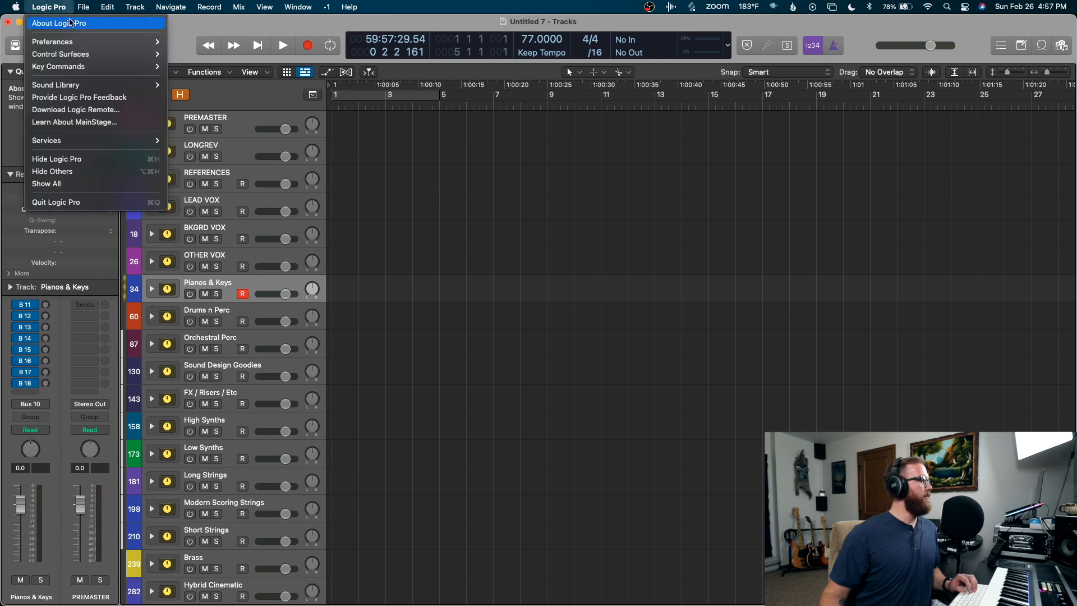
pyautogui.moveTo(74, 45)
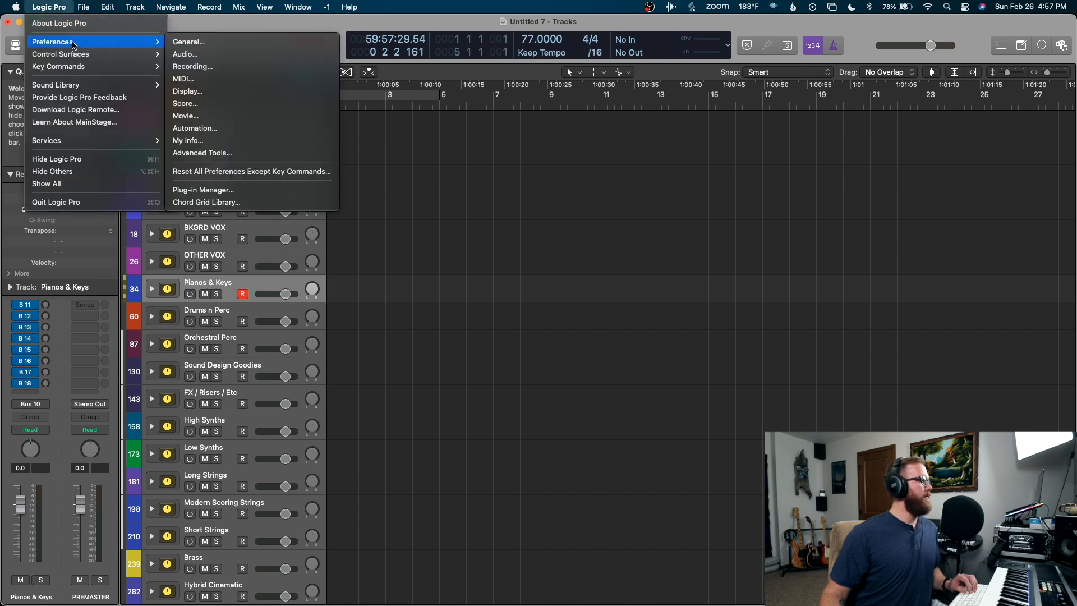
pyautogui.click(188, 43)
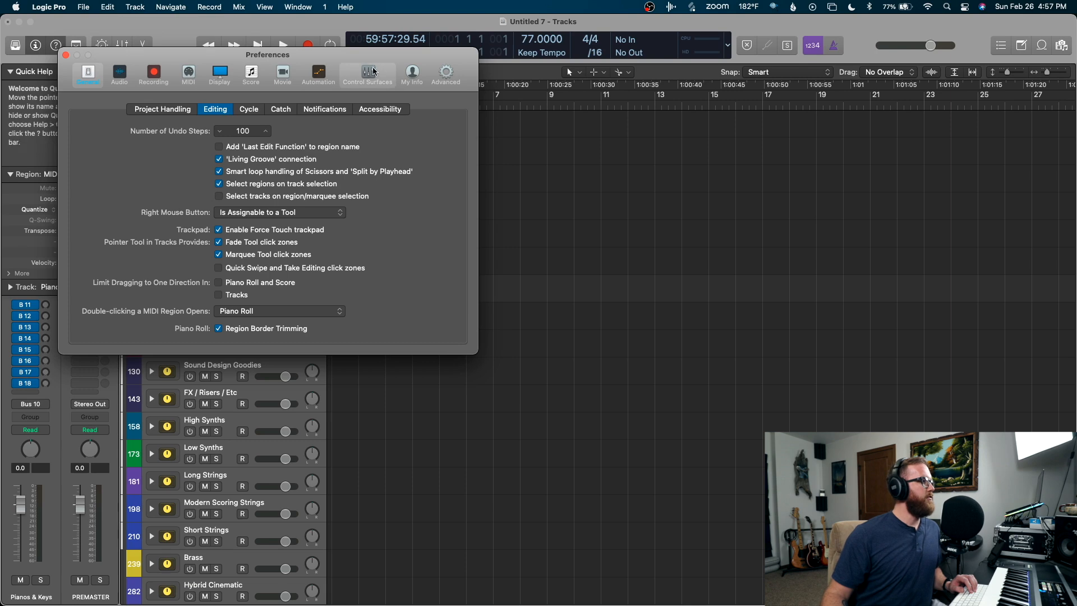
pyautogui.click(448, 71)
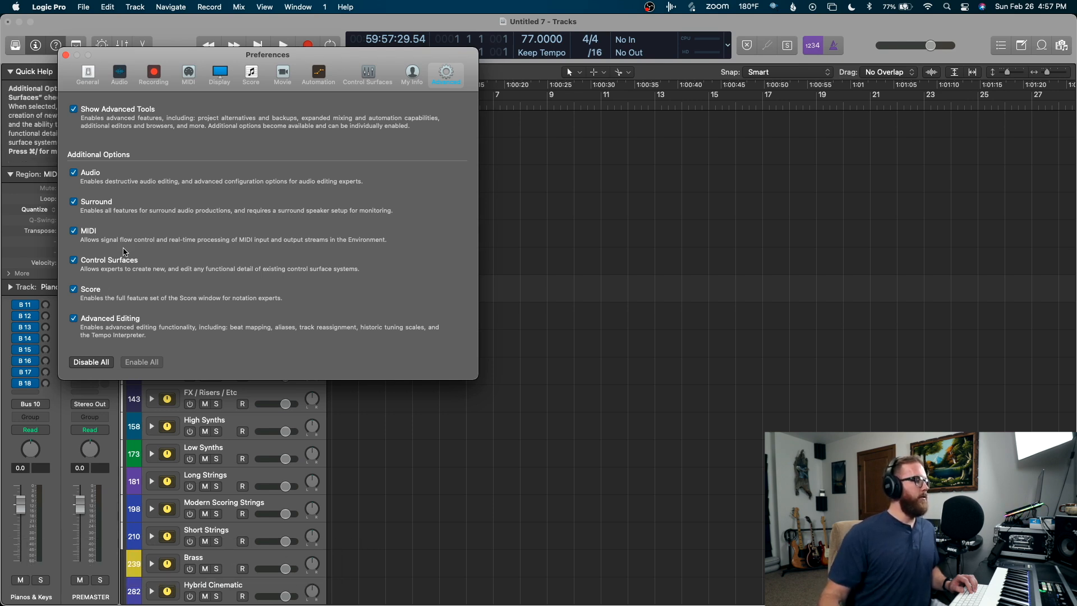
# - Review the Right Mouse Button choices and pointer tool zones in the General Editing preferences, and close the preferences
pyautogui.click(94, 82)
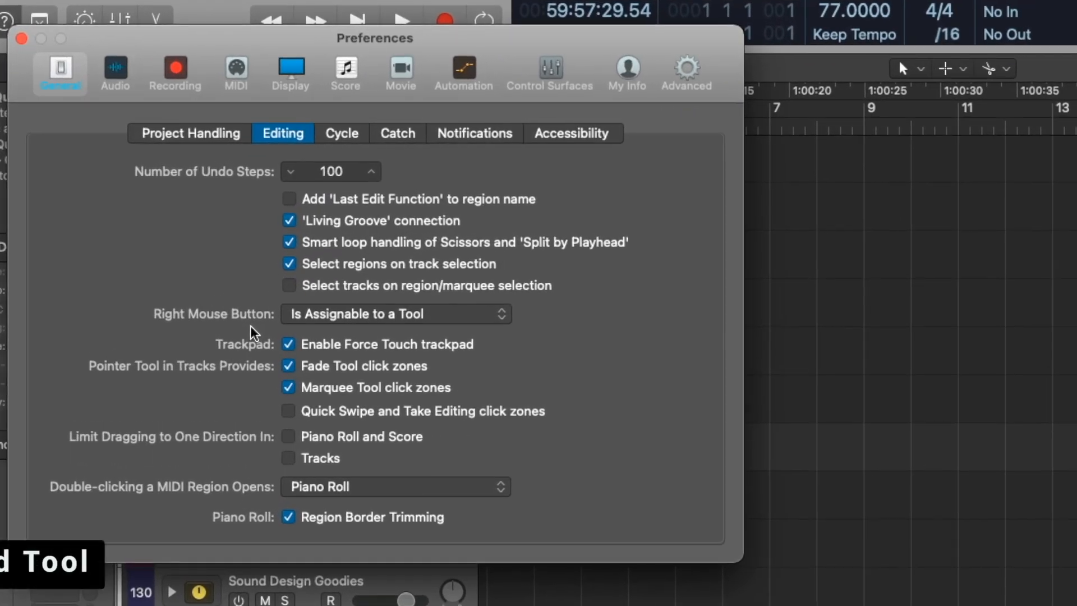
pyautogui.click(335, 314)
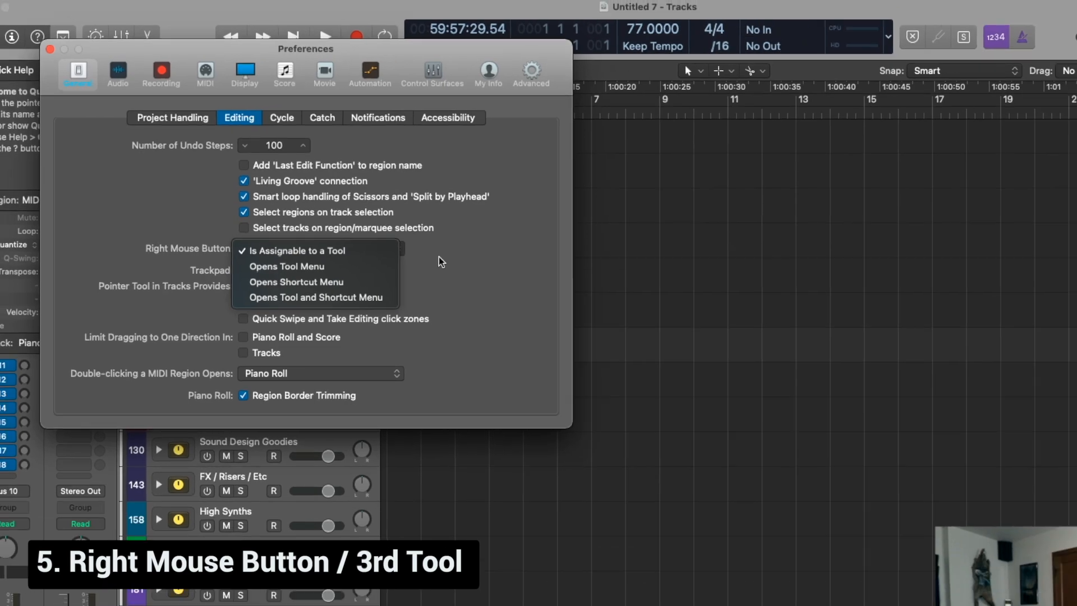
pyautogui.click(564, 325)
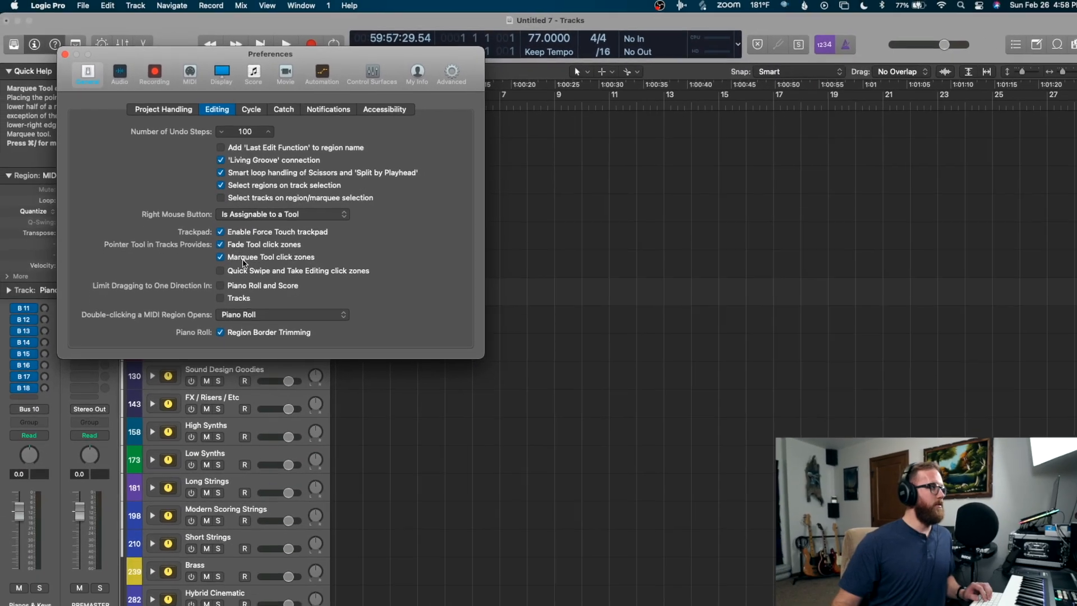
pyautogui.click(65, 54)
# - Open the project's audio settings to check the sample rate
pyautogui.click(82, 8)
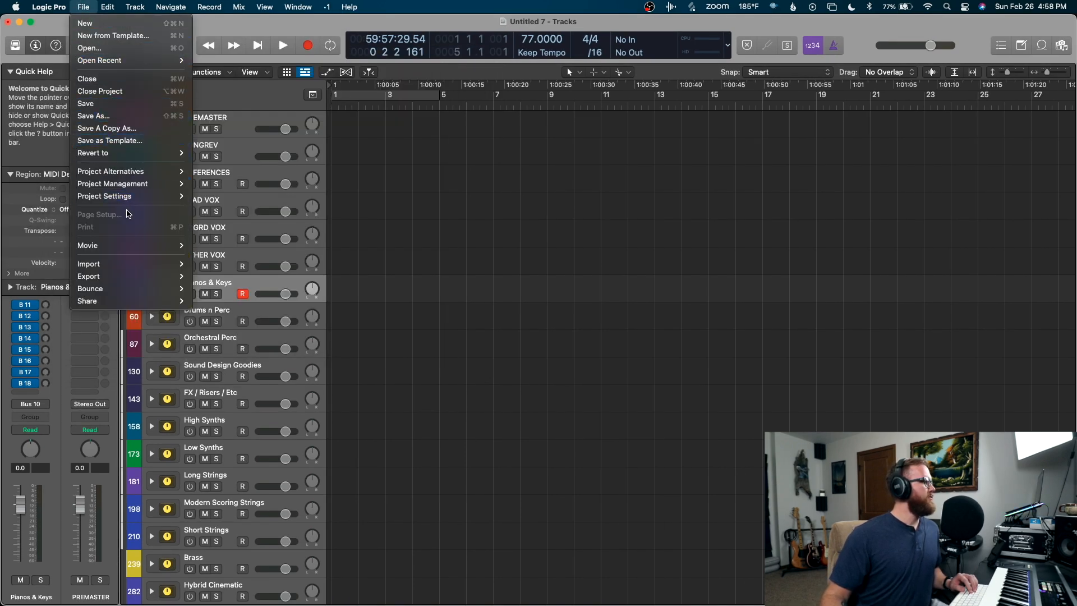
pyautogui.moveTo(132, 202)
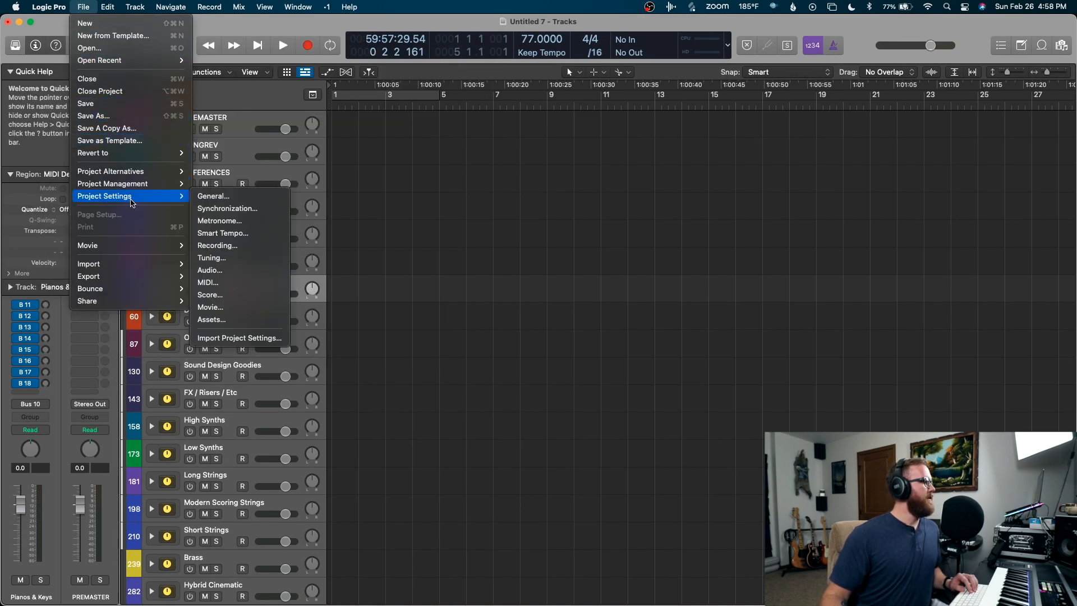
pyautogui.click(236, 270)
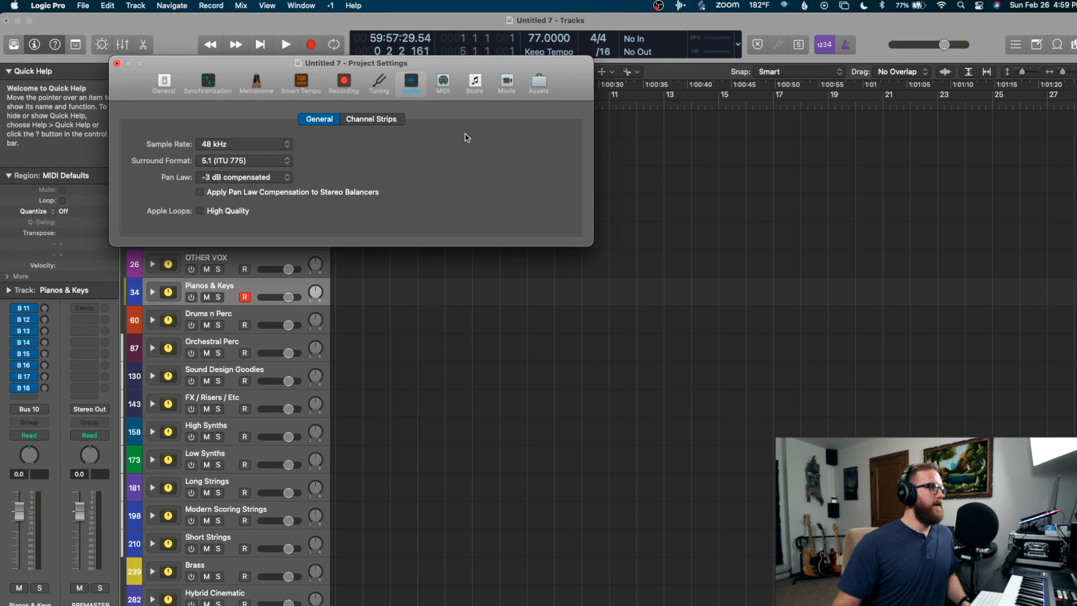
pyautogui.moveTo(583, 67); pyautogui.dragTo(589, 71)
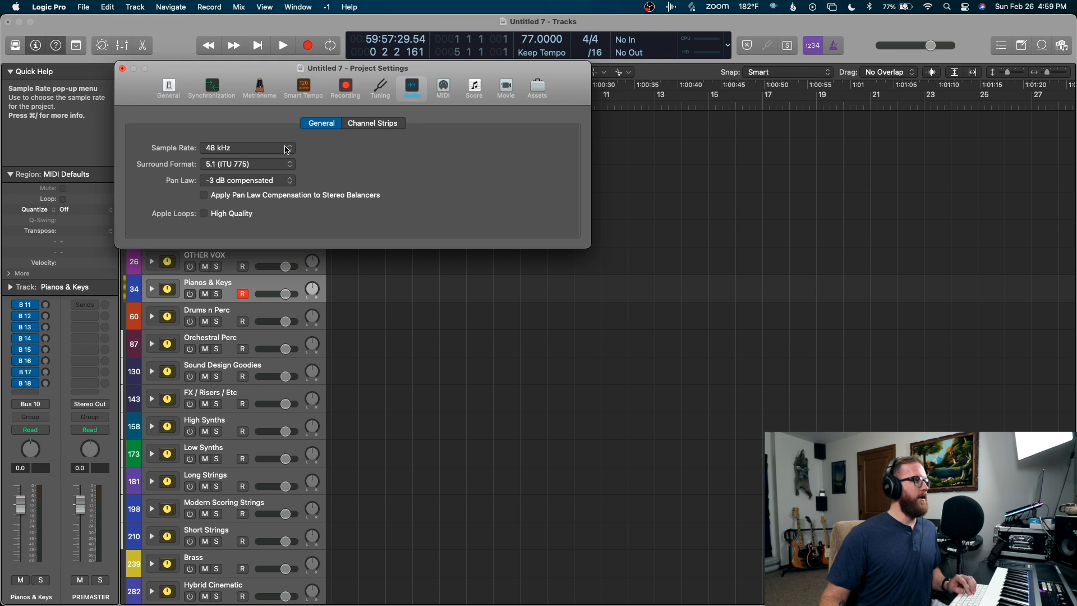
# - Review the Chase options in the project's MIDI settings, and close the project settings
pyautogui.click(444, 88)
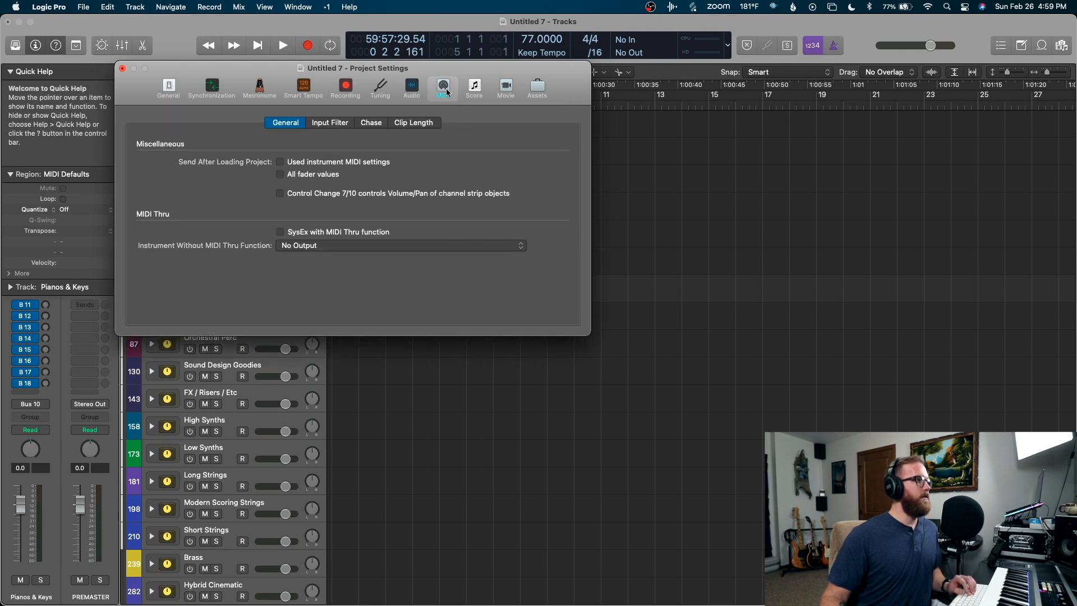
pyautogui.click(375, 124)
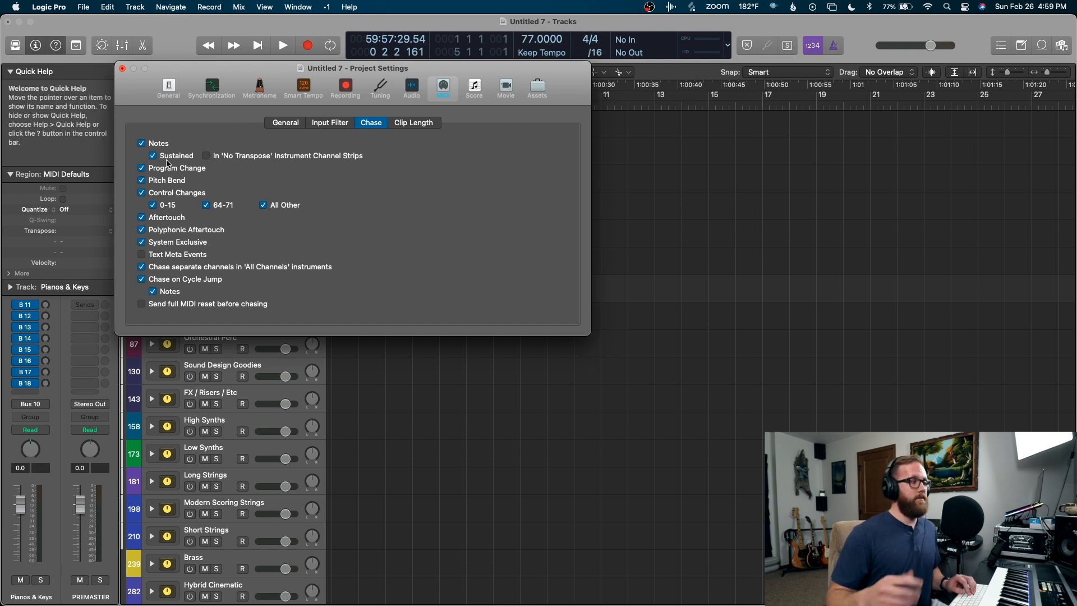
pyautogui.click(164, 100)
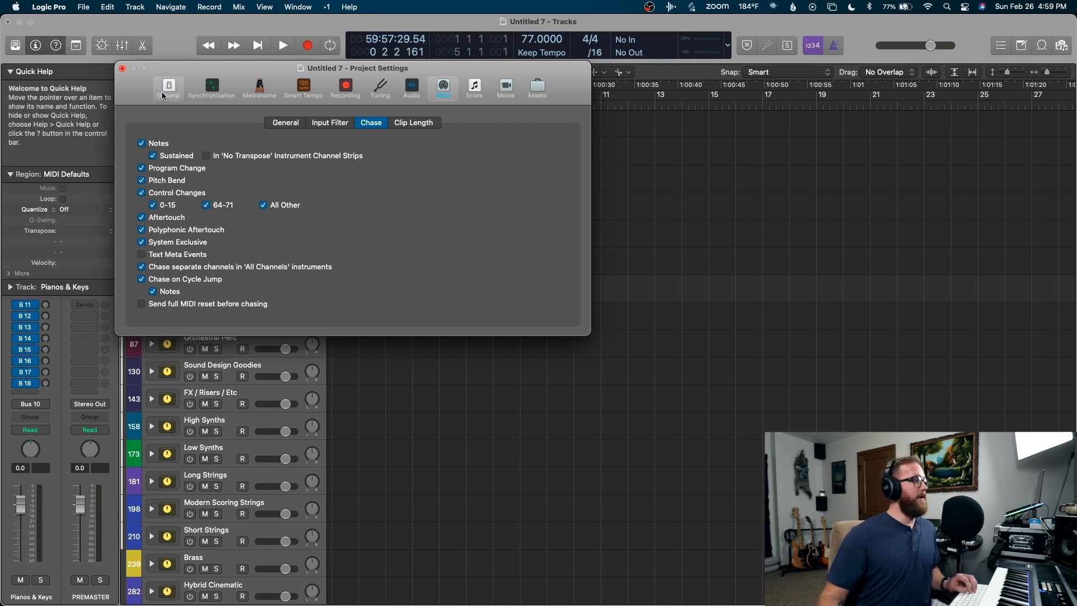
pyautogui.click(122, 69)
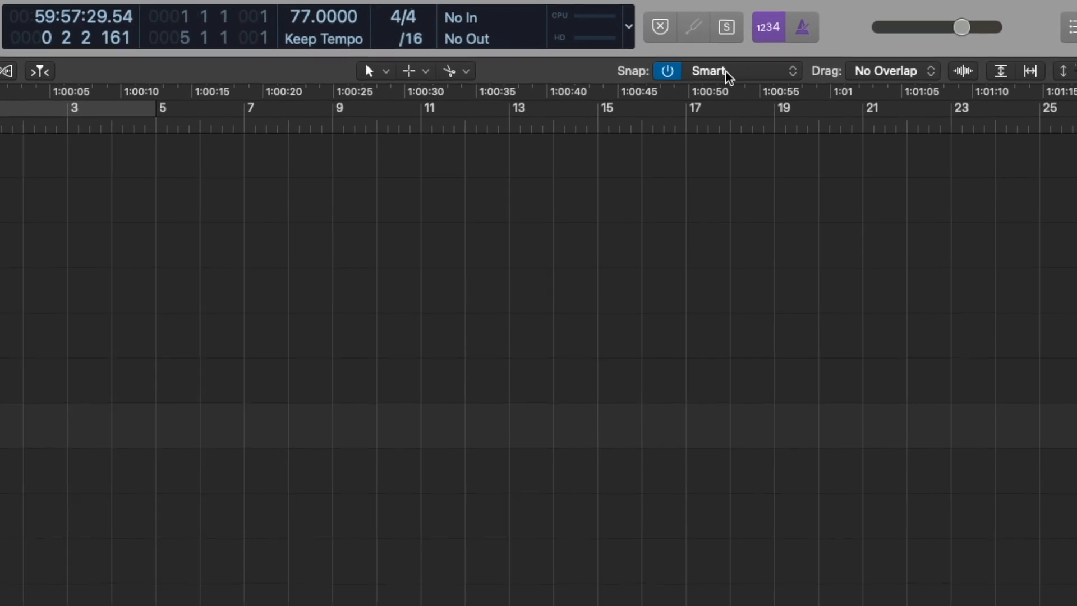
# - Check the Snap Edits to Zero Crossings option among the snap settings of the tracks area
pyautogui.click(728, 75)
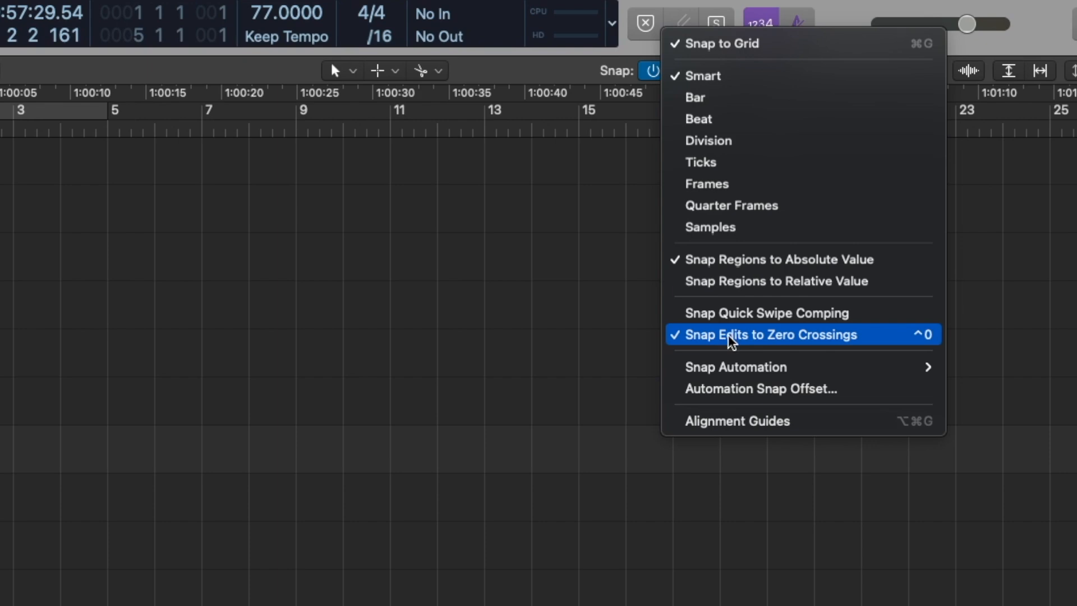
pyautogui.click(810, 1)
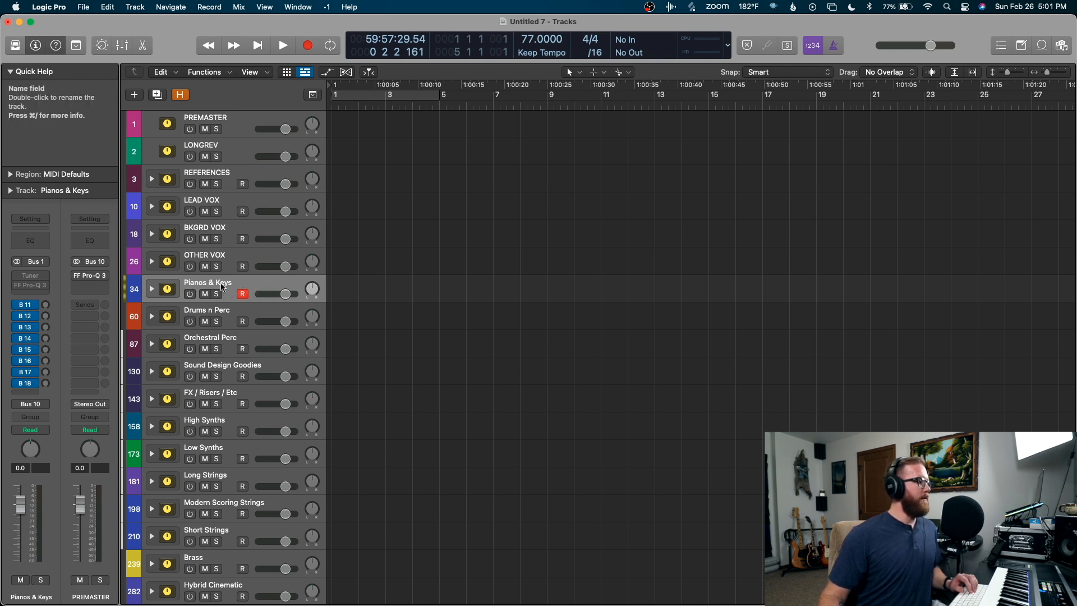
# - Select the Hybrid Keys track inside the Pianos & Keys stack and inspect the instrument slots in the mixer
pyautogui.click(151, 289)
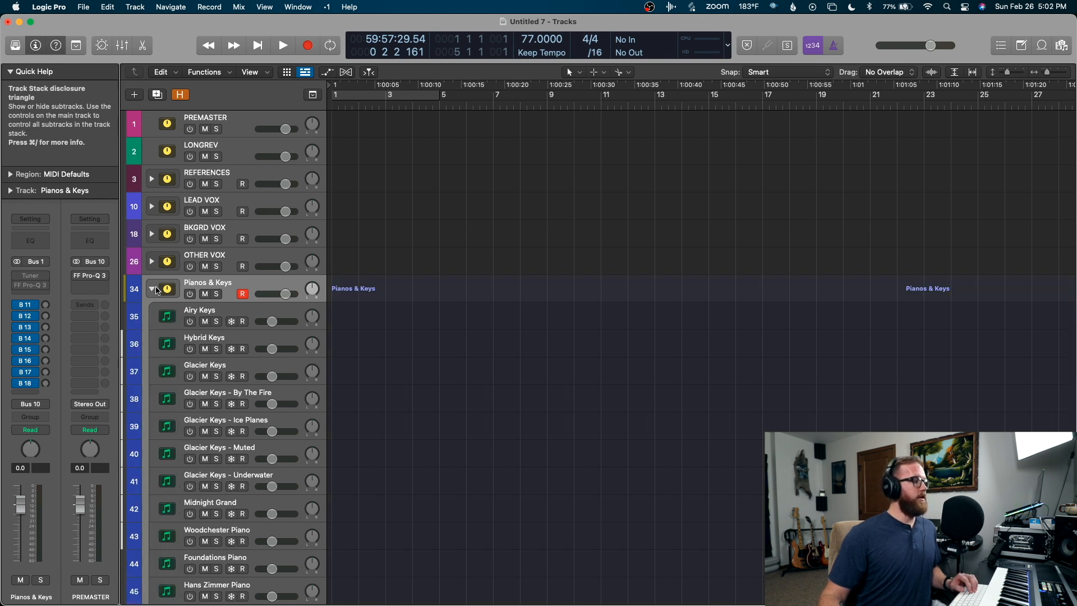
pyautogui.click(291, 339)
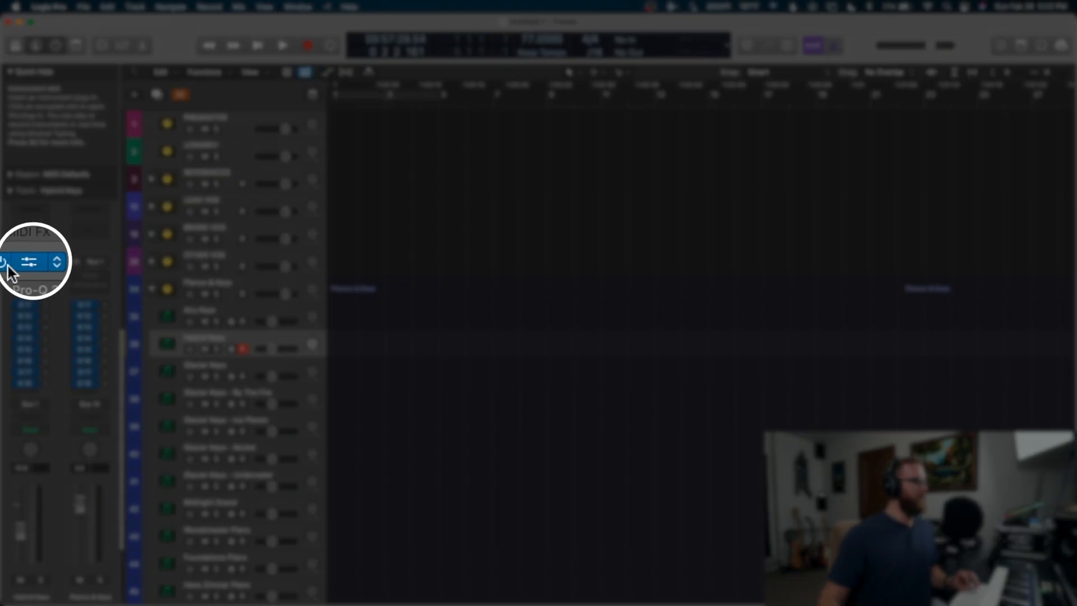
pyautogui.press('x')
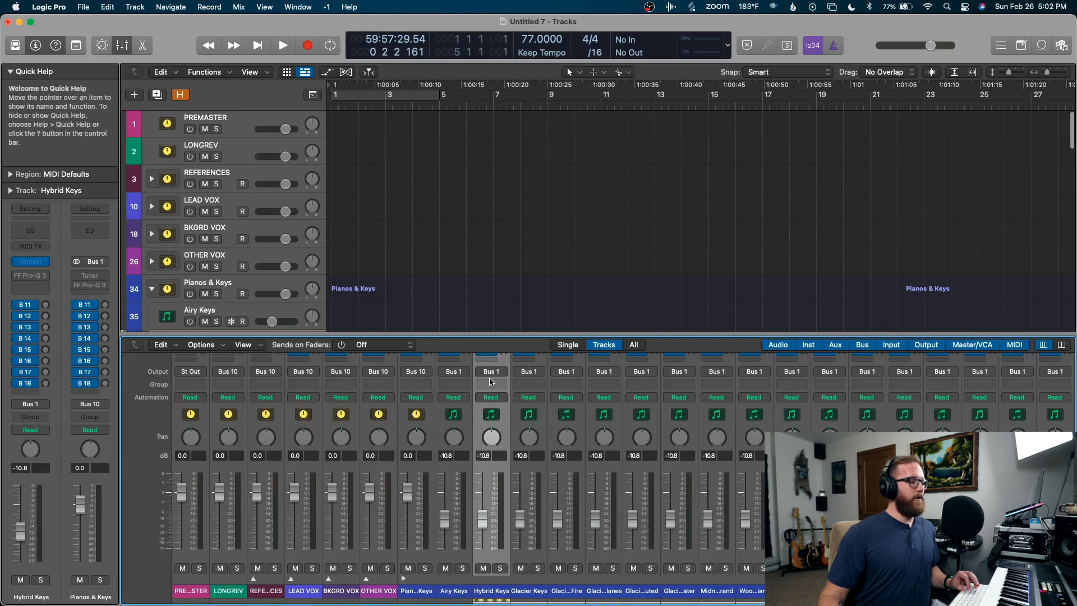
pyautogui.scroll(10, 537, 417)
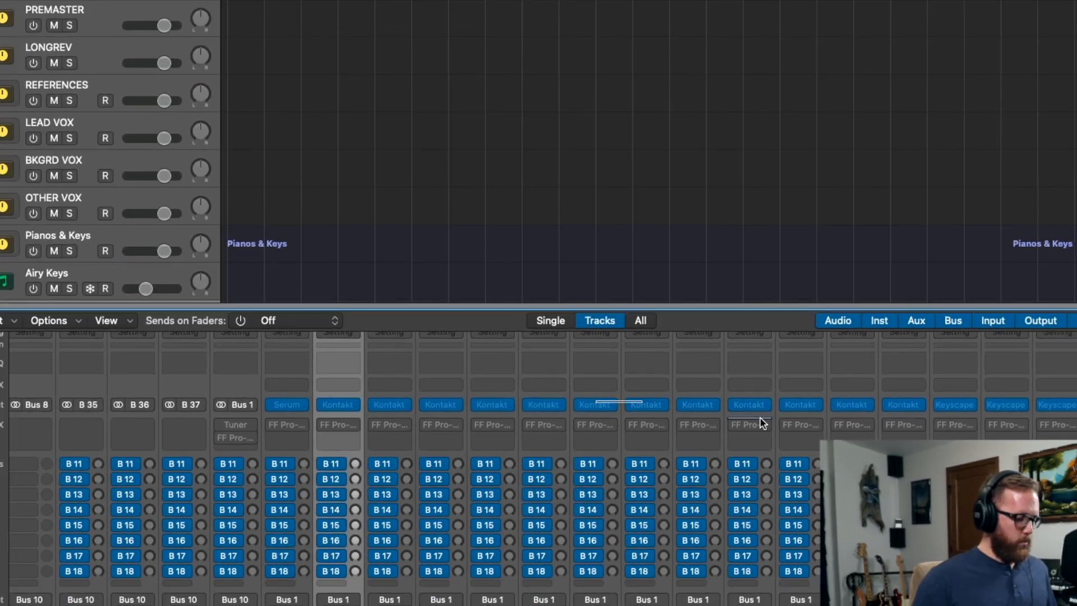
pyautogui.press('x')
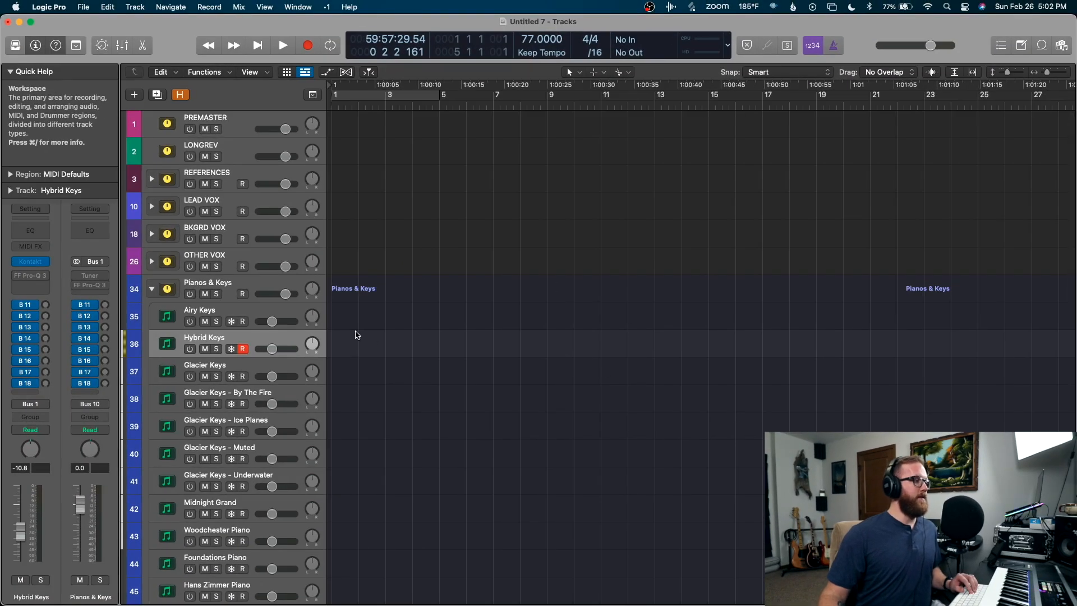
# - Power on the Hybrid Keys track to load its Kontakt instrument
pyautogui.click(189, 349)
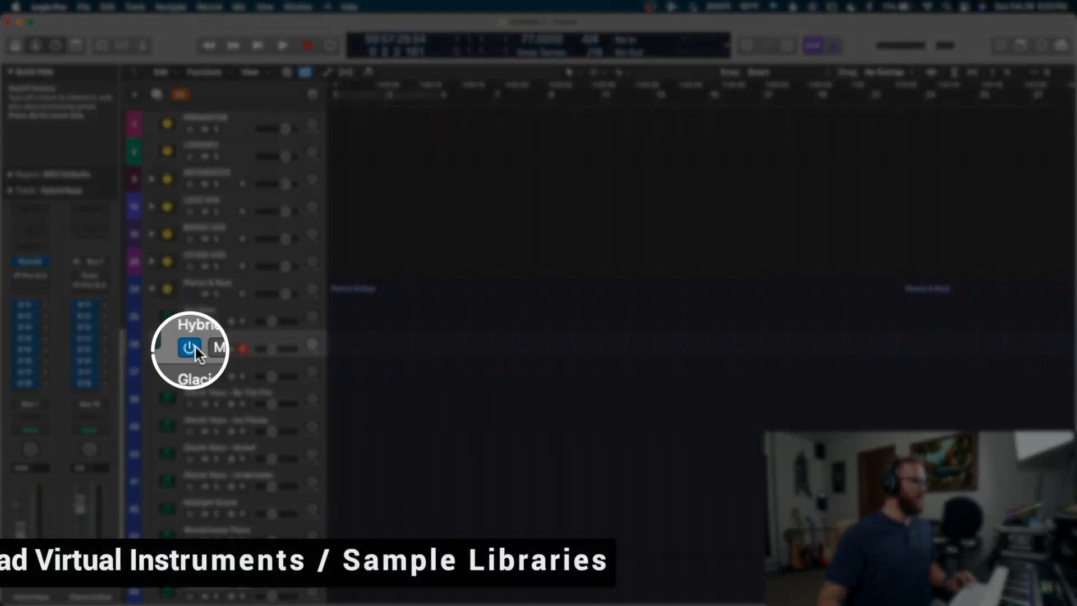
pyautogui.keyDown('alt'); pyautogui.click(196, 349); pyautogui.keyUp('alt')
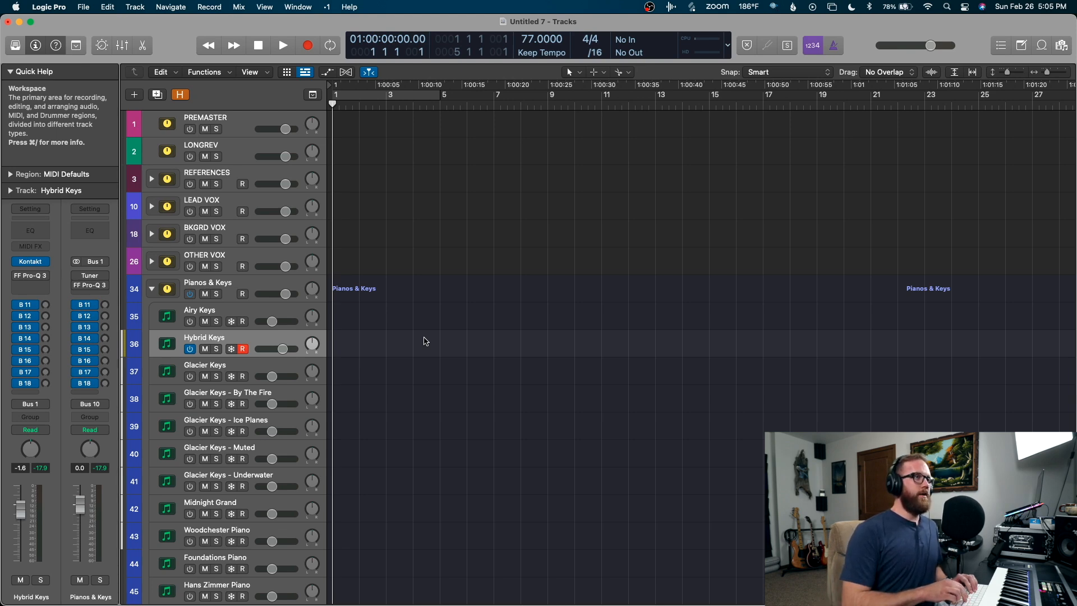
# - Toggle the metronome and record a four-bar MIDI chord part on the Hybrid Keys track, starting at bar 1
pyautogui.press('k')
pyautogui.press('k')
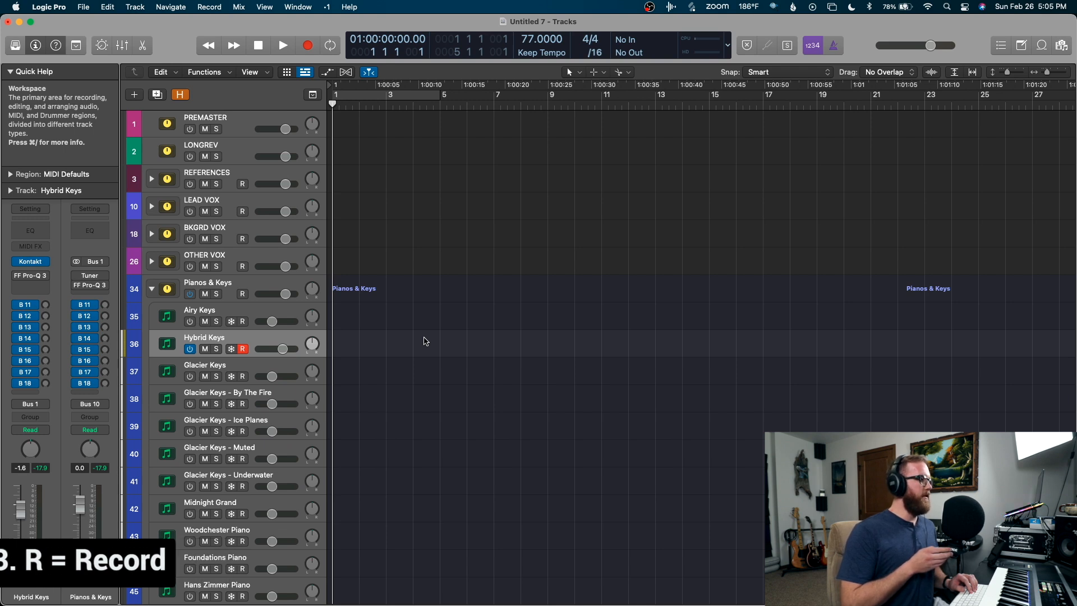
pyautogui.press('r')
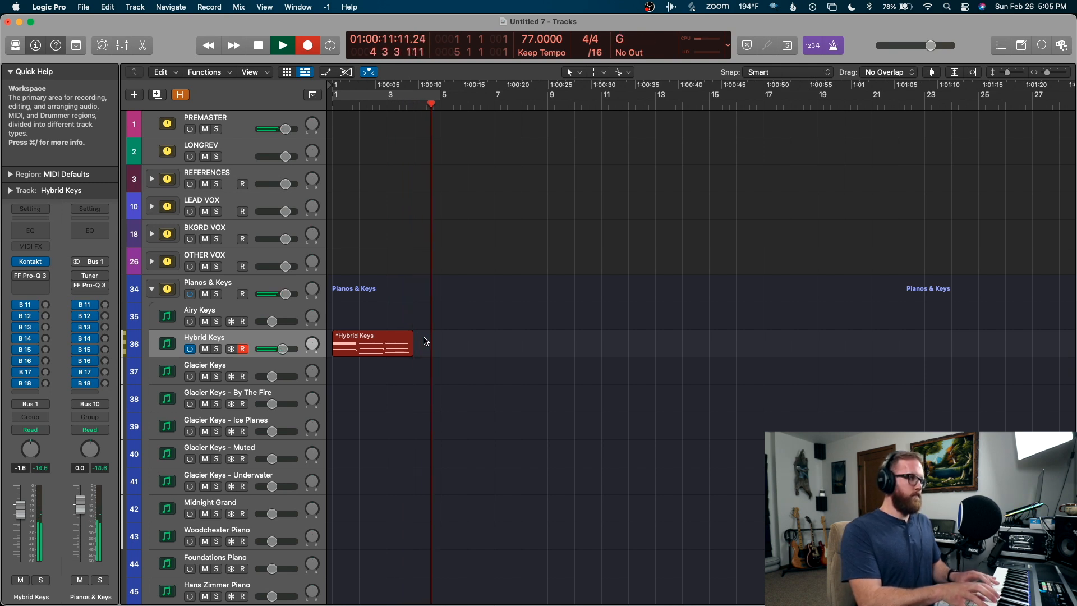
pyautogui.press('space')
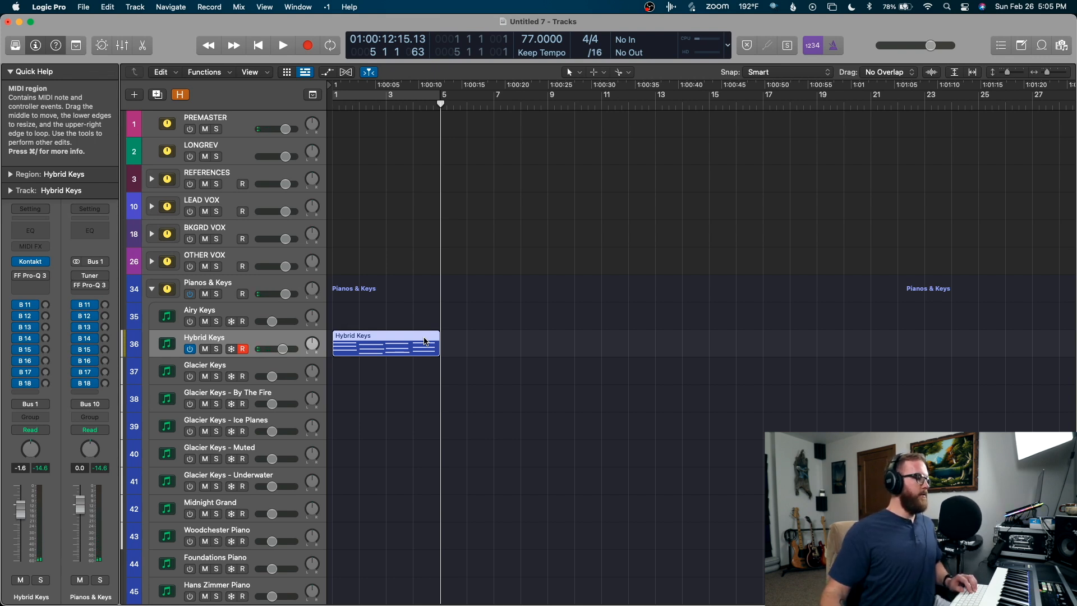
# - Open the Hybrid Keys region in the Piano Roll and enlarge the editor to show the recorded notes
pyautogui.press('p')
pyautogui.moveTo(558, 424); pyautogui.dragTo(522, 194)
pyautogui.scroll(10, 519, 314)
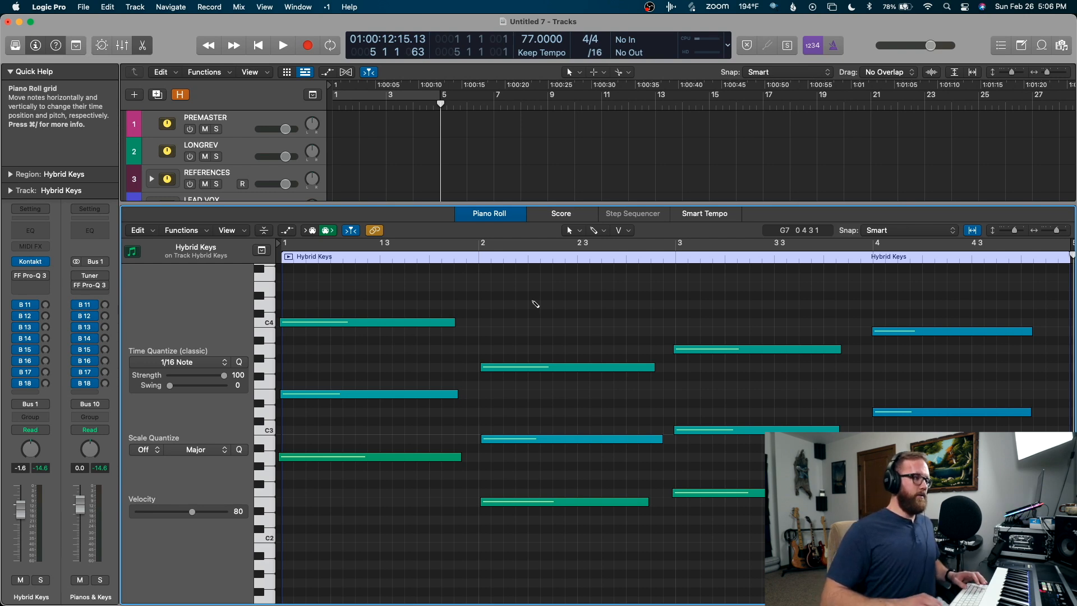
# - Zoom the Piano Roll in and out and move across bars 1 to 5 to examine the recorded Hybrid Keys notes
pyautogui.press('super+Left')
pyautogui.press('super+Up')
pyautogui.press('super+Up')
pyautogui.press('super+Down')
pyautogui.press('super+Down')
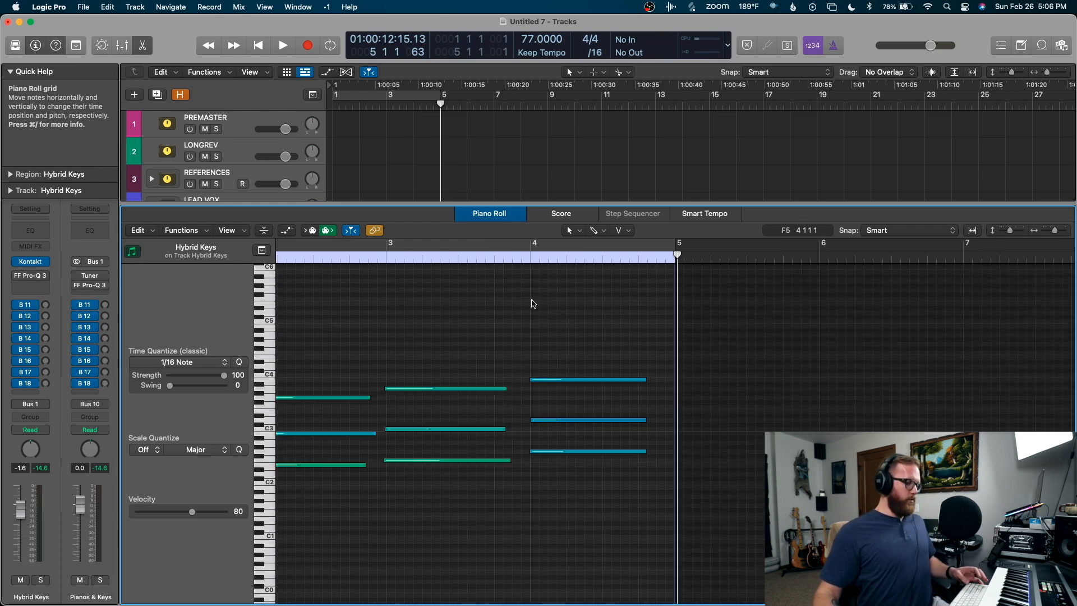
pyautogui.scroll(-2, 359, 341)
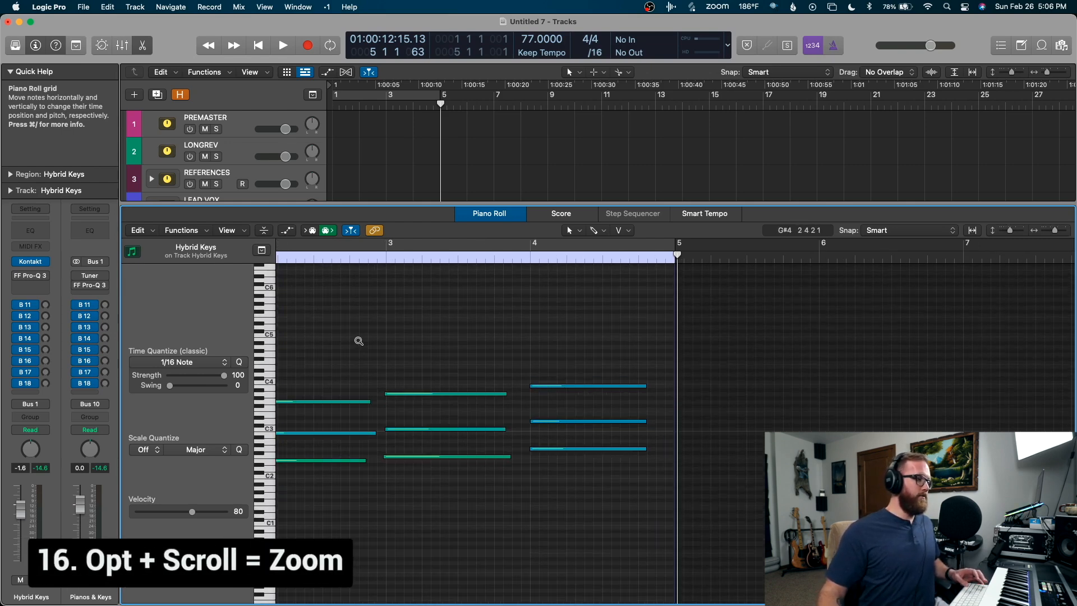
pyautogui.scroll(3, 359, 341)
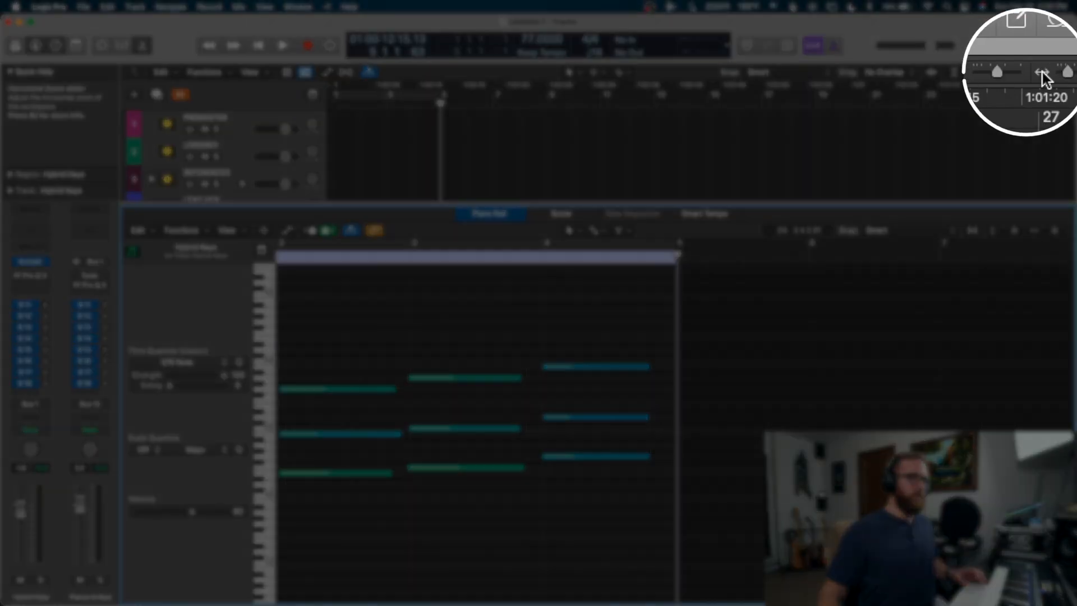
pyautogui.hscroll(-5, 476, 344)
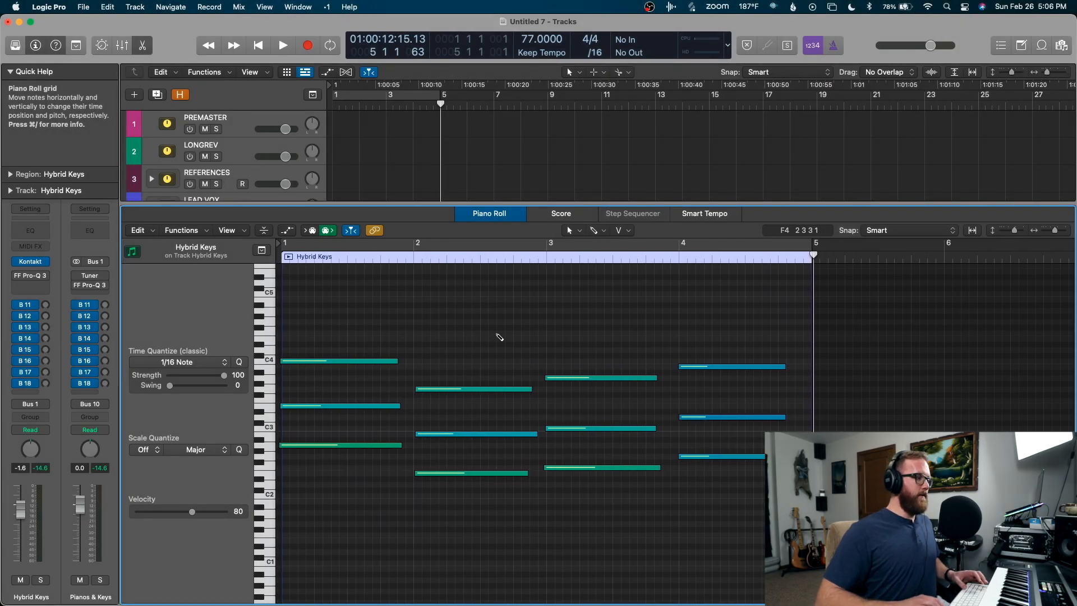
pyautogui.press('super+Right')
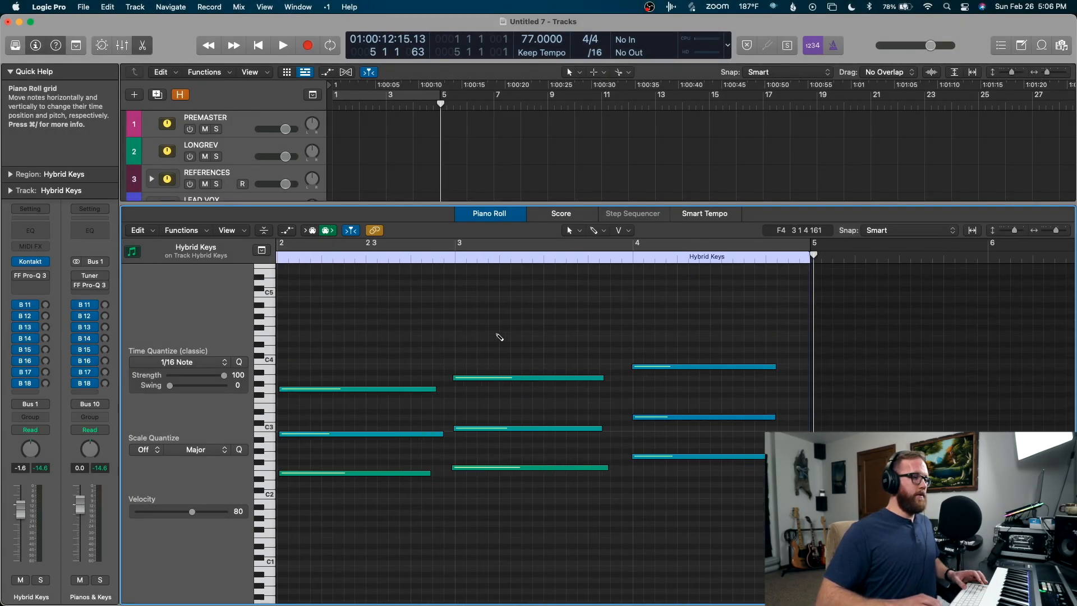
pyautogui.hscroll(-5, 499, 336)
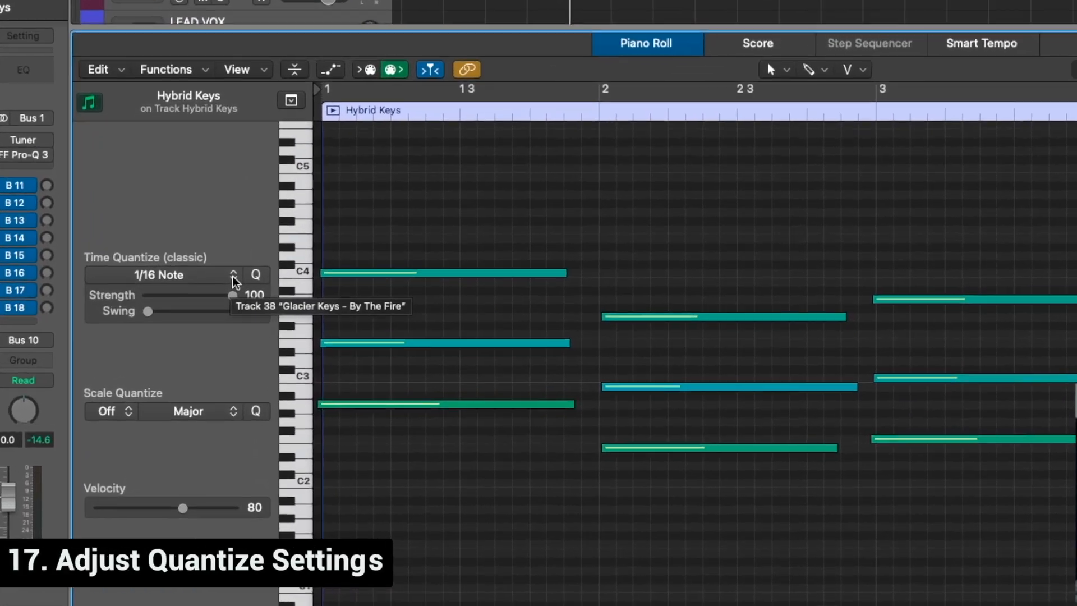
# - Set the time quantize value to 1/4 Note and quantize all notes in the Hybrid Keys region
pyautogui.click(224, 362)
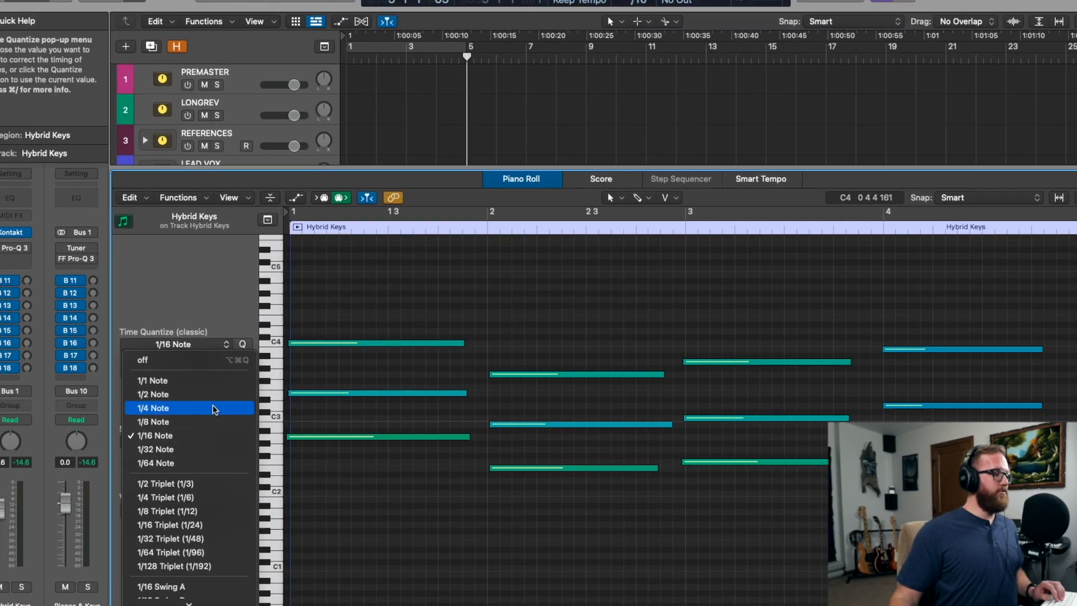
pyautogui.click(215, 408)
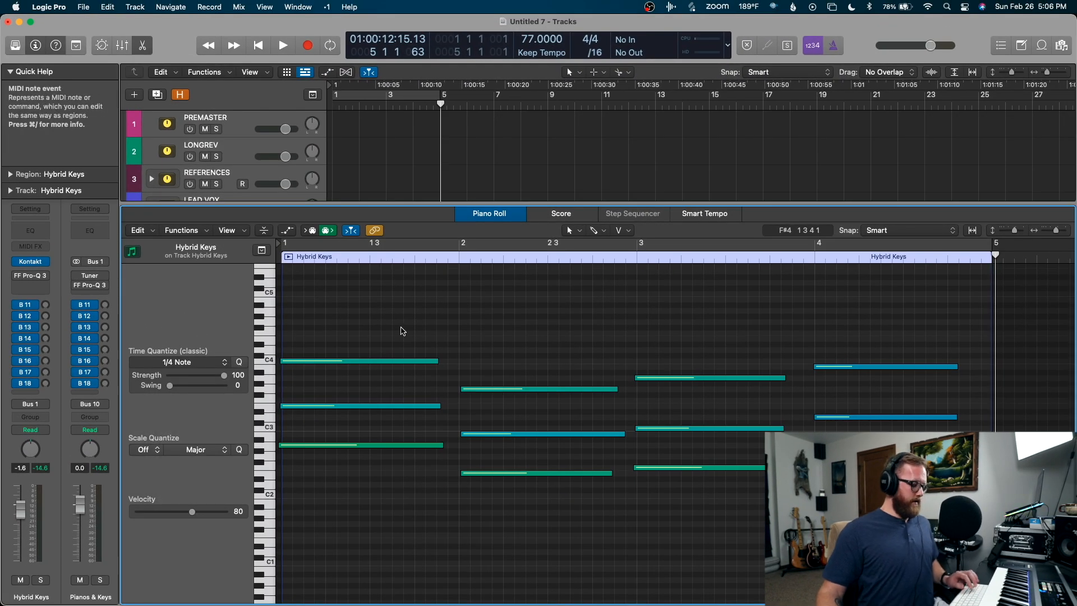
pyautogui.press('super+a')
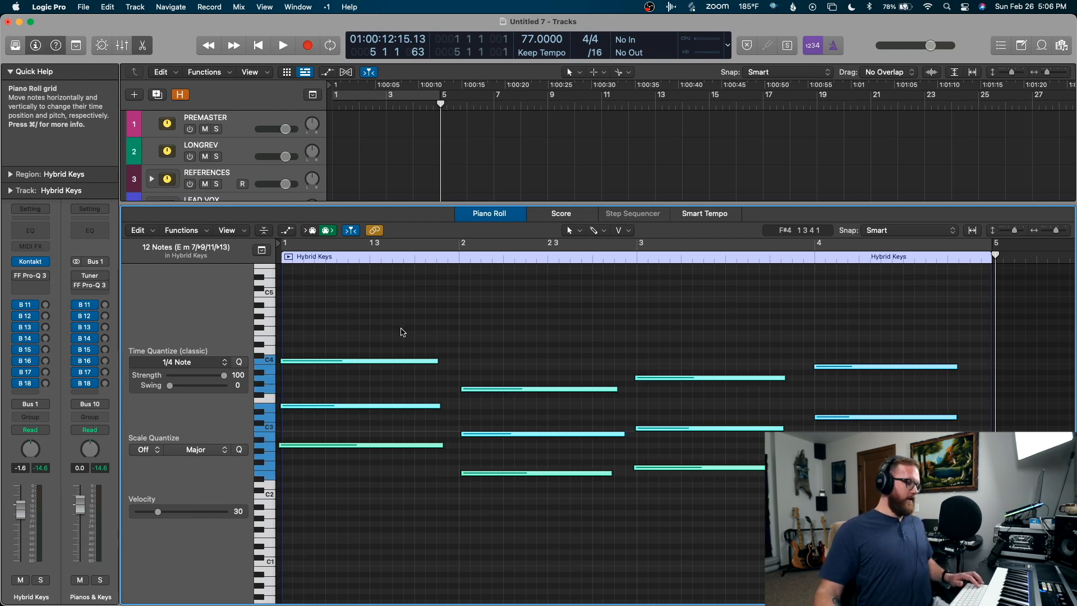
pyautogui.press('q')
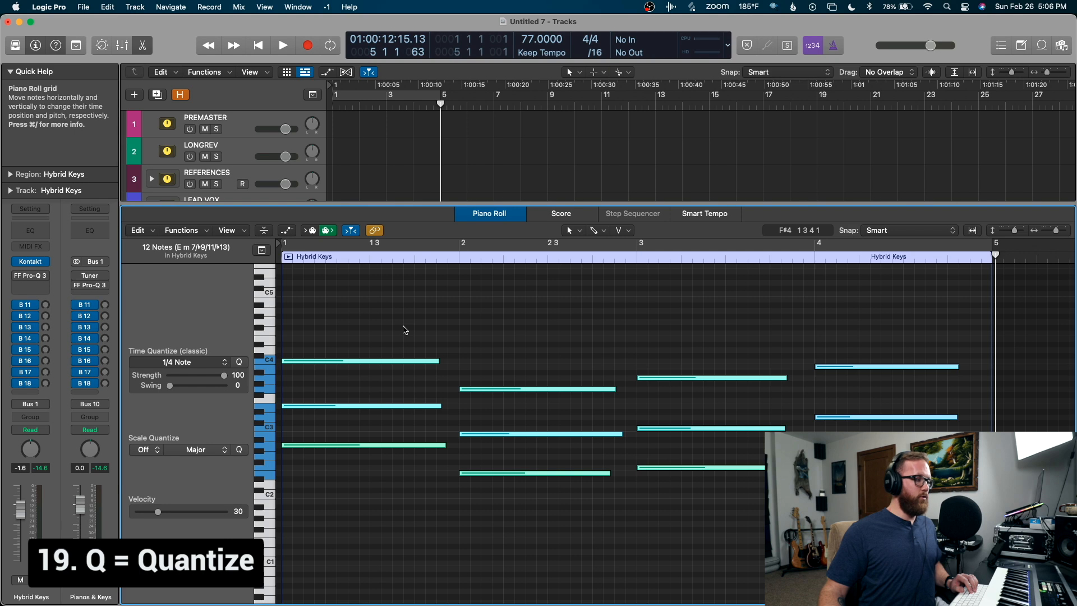
pyautogui.click(404, 328)
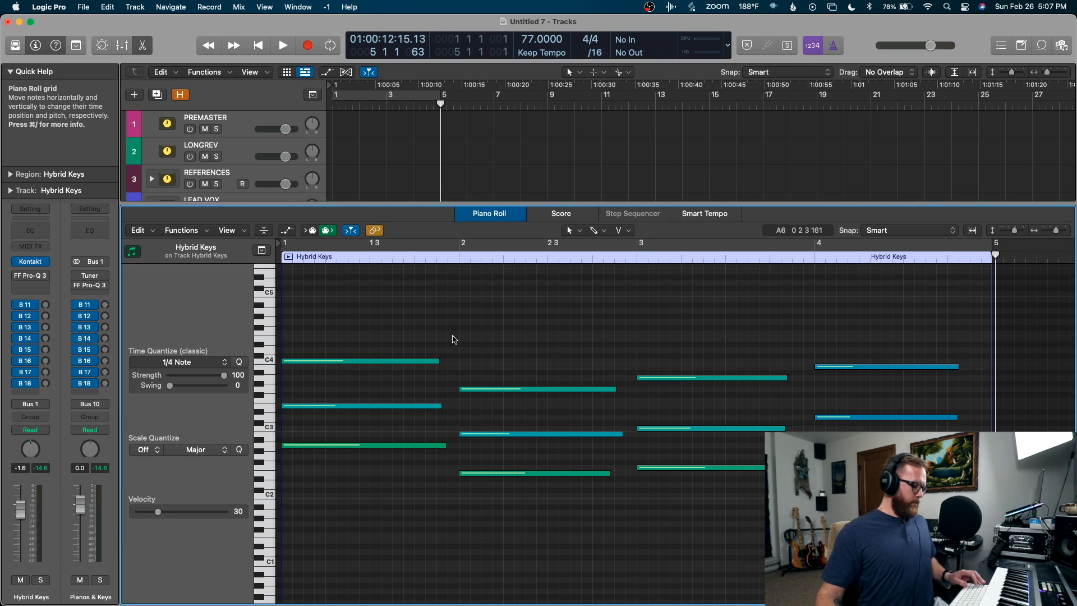
# - Apply force legato to all notes in the Hybrid Keys region, choosing to shorten the overlapped notes
pyautogui.press('super+a')
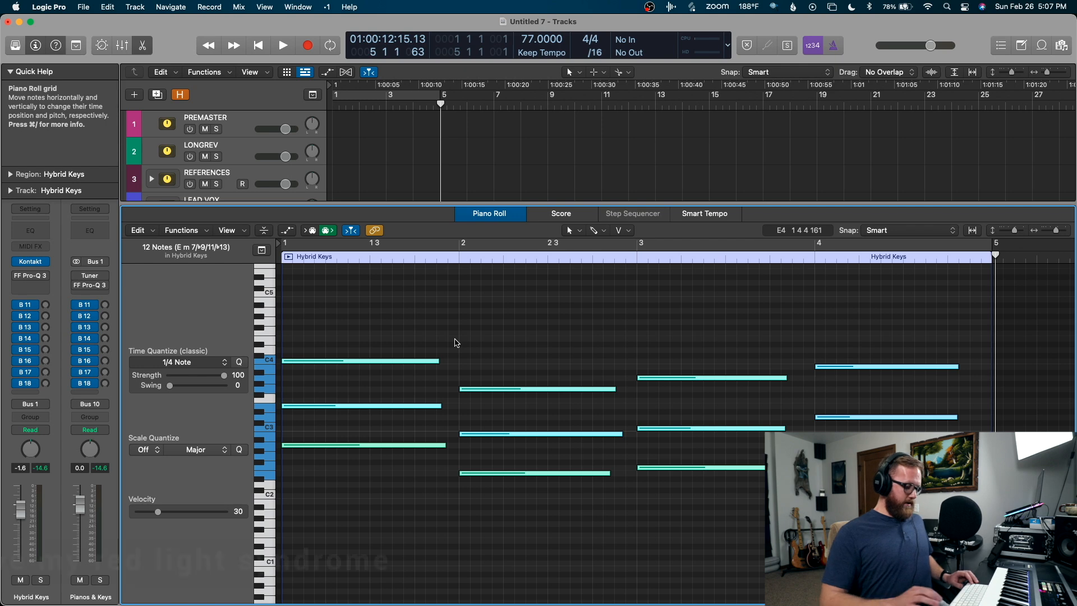
pyautogui.hotkey('shift', '\\')
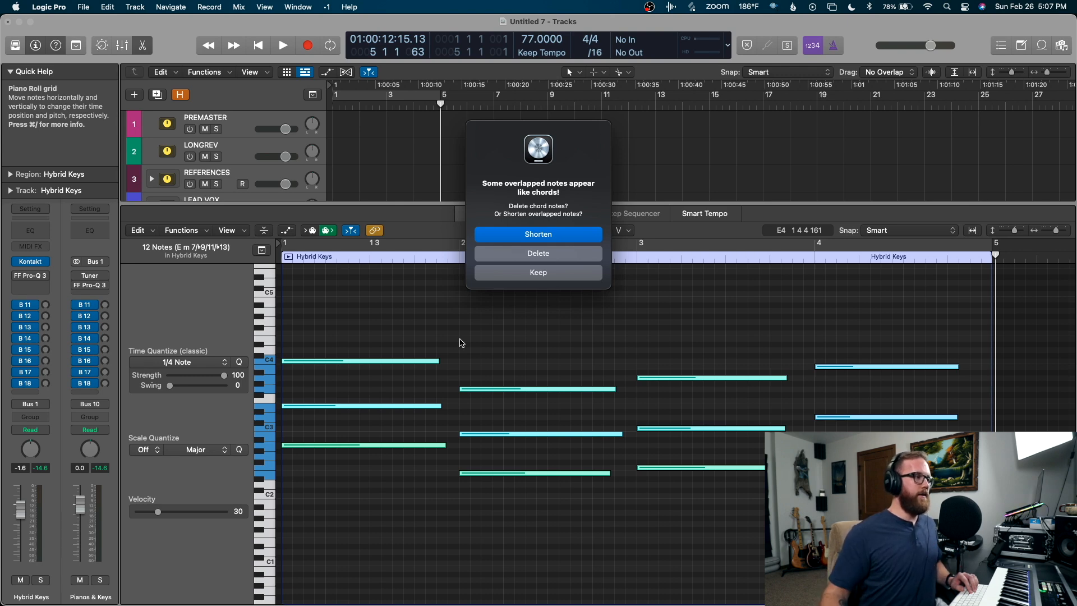
pyautogui.click(535, 236)
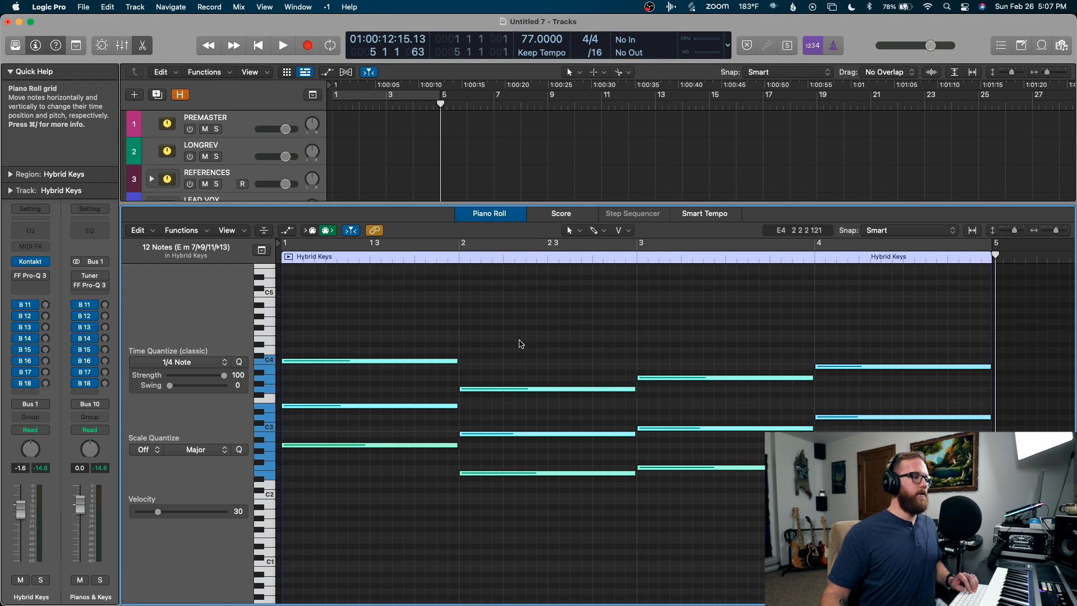
# - Shorten the three notes of the bar 1 chord together, and trim its middle and lowest notes to uneven lengths
pyautogui.moveTo(453, 462); pyautogui.dragTo(428, 341)
pyautogui.click(439, 335)
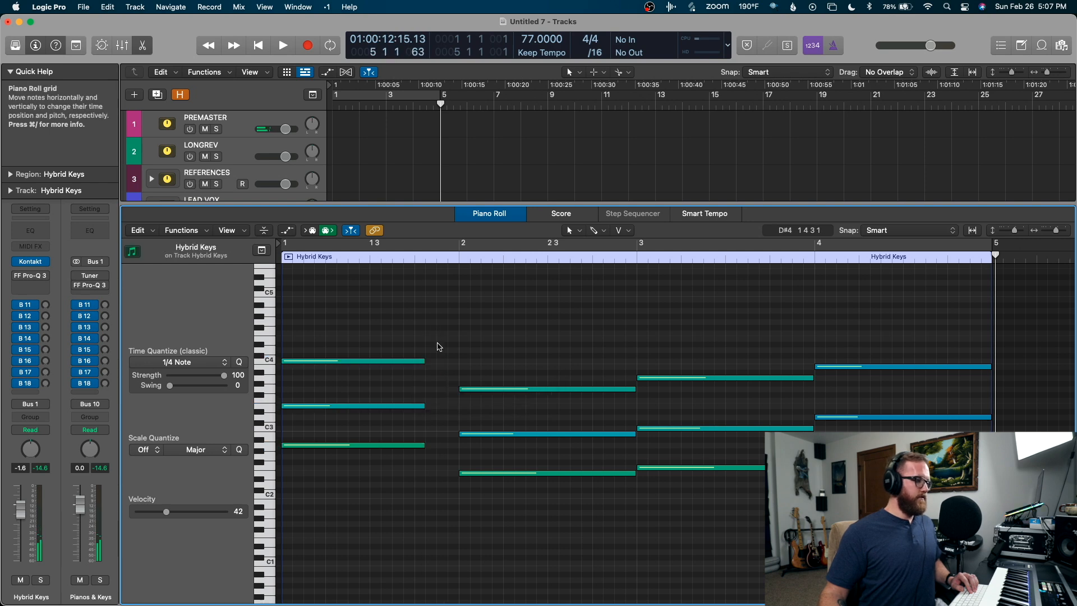
pyautogui.moveTo(422, 406); pyautogui.dragTo(409, 406)
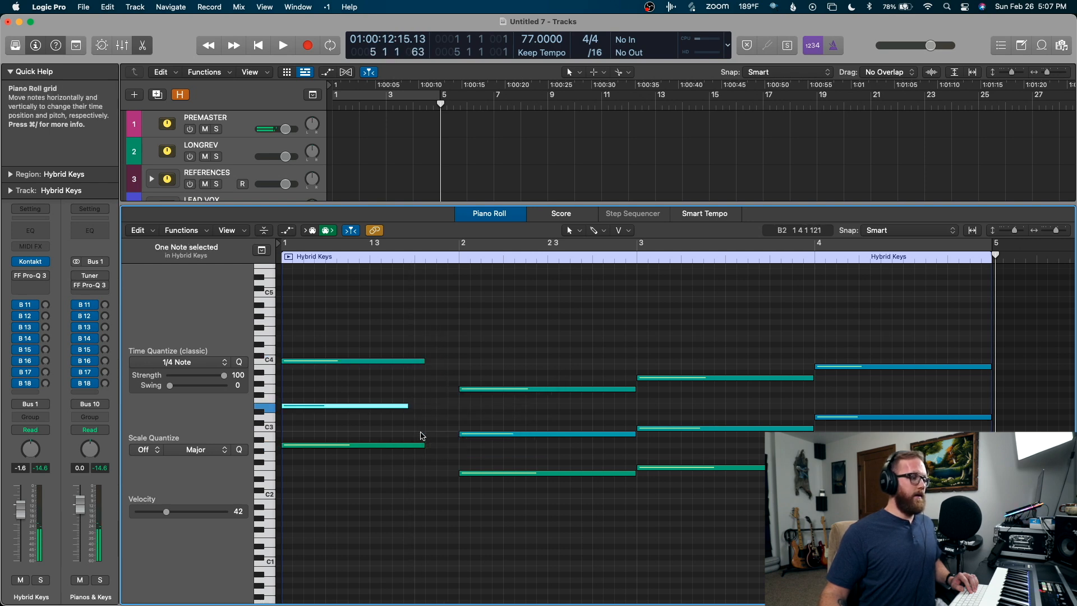
pyautogui.moveTo(424, 445); pyautogui.dragTo(414, 446)
# - Extend the three notes of the bar 1 chord to the same length, ending at the start of bar 2
pyautogui.moveTo(427, 488); pyautogui.dragTo(380, 348)
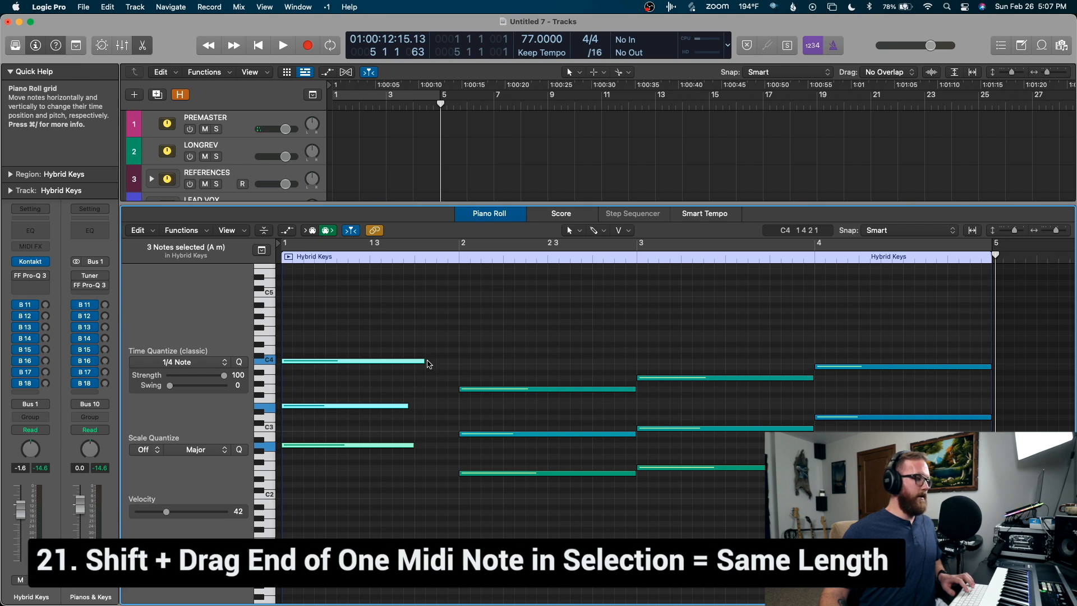
pyautogui.moveTo(425, 362); pyautogui.dragTo(459, 362)
pyautogui.click(466, 350)
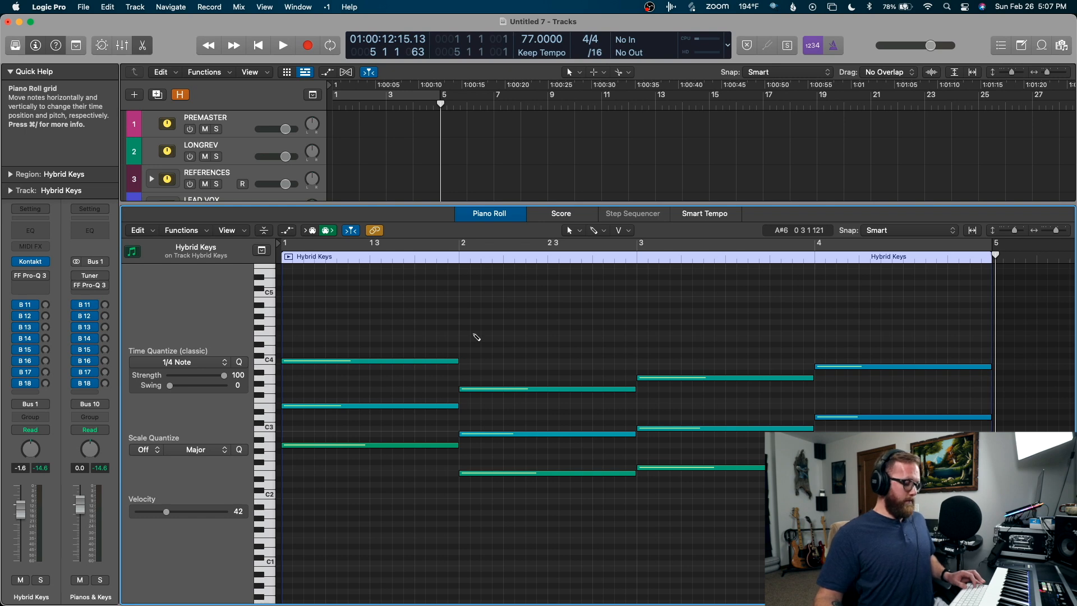
# - Raise all Hybrid Keys notes to one identical velocity, close the Piano Roll and deselect the region
pyautogui.press('super+a')
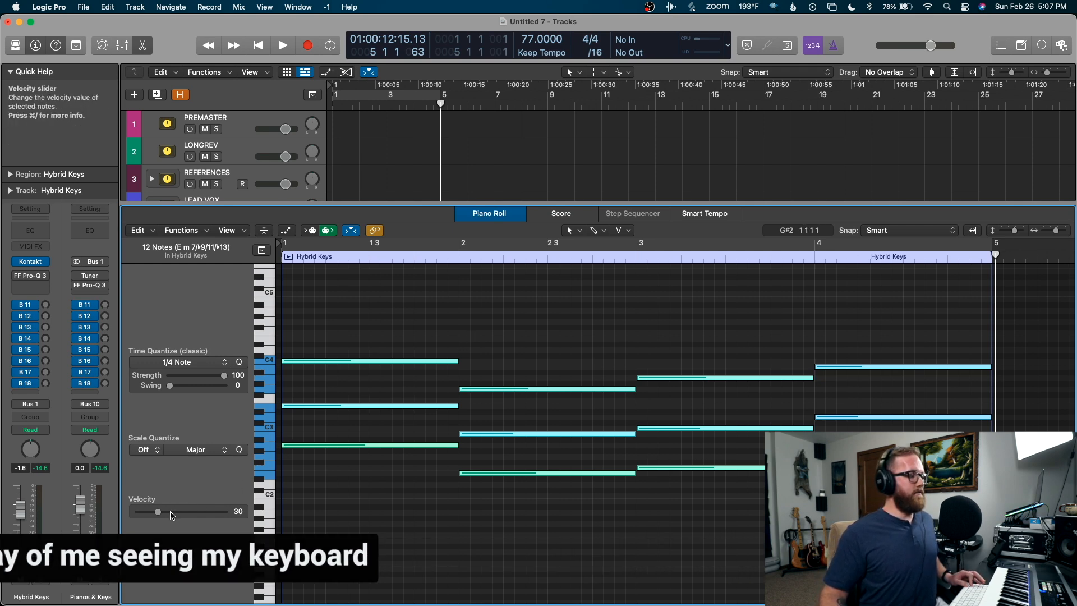
pyautogui.moveTo(160, 515); pyautogui.dragTo(205, 514)
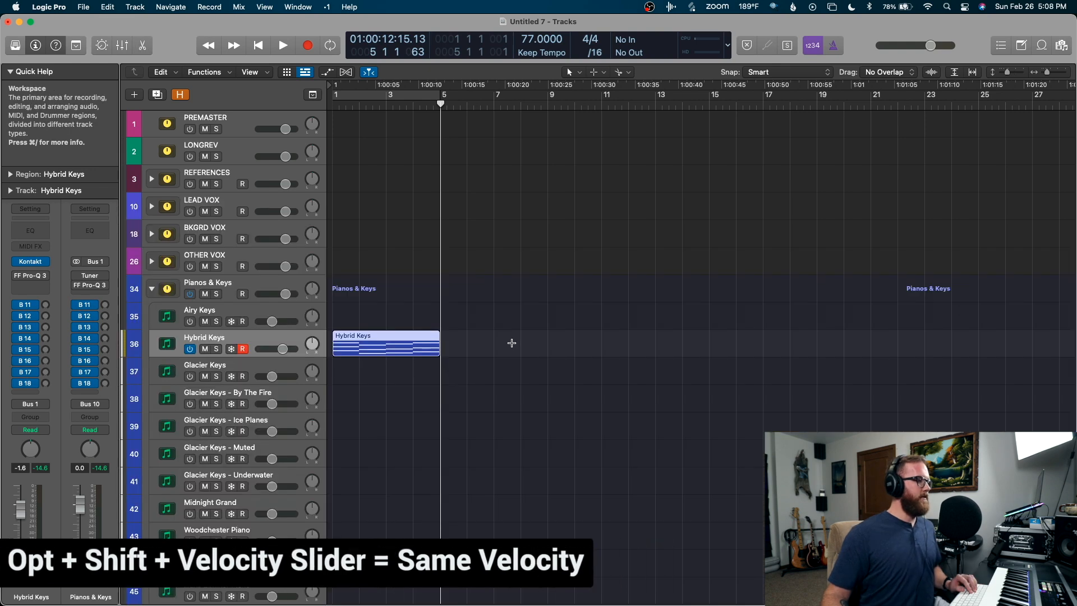
pyautogui.click(513, 341)
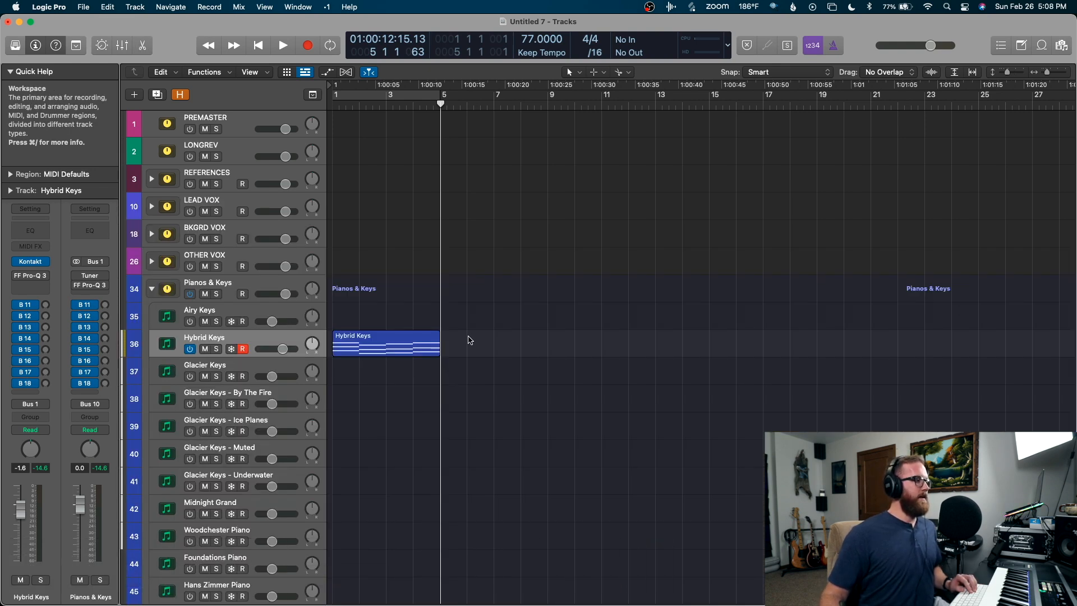
# - Move the Hybrid Keys region to bar 11 and set the cycle range to match it, bars 11 to 15
pyautogui.moveTo(381, 341); pyautogui.dragTo(652, 341)
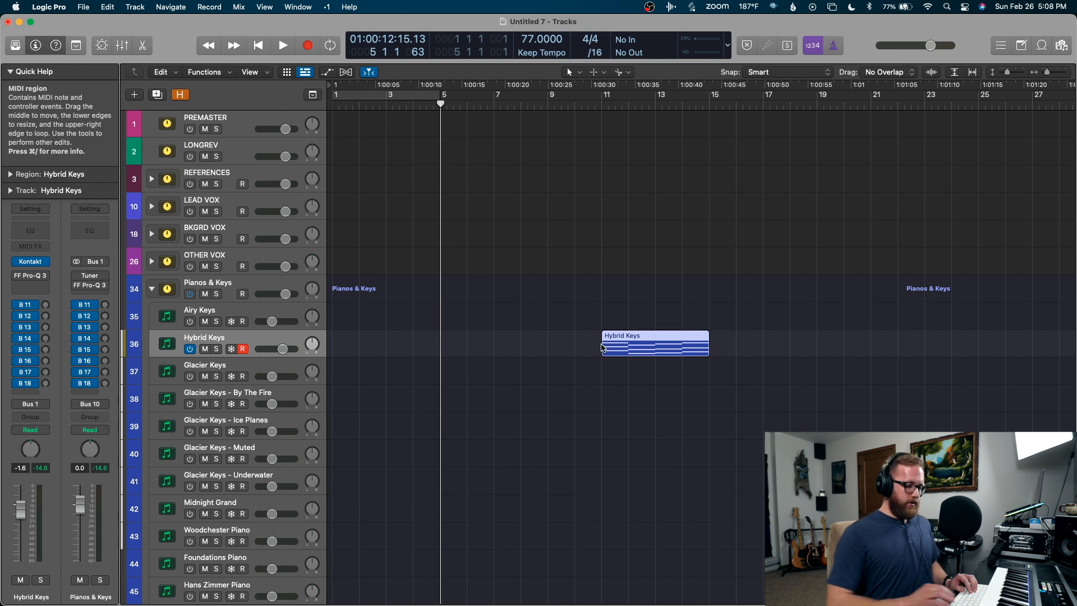
pyautogui.press('u')
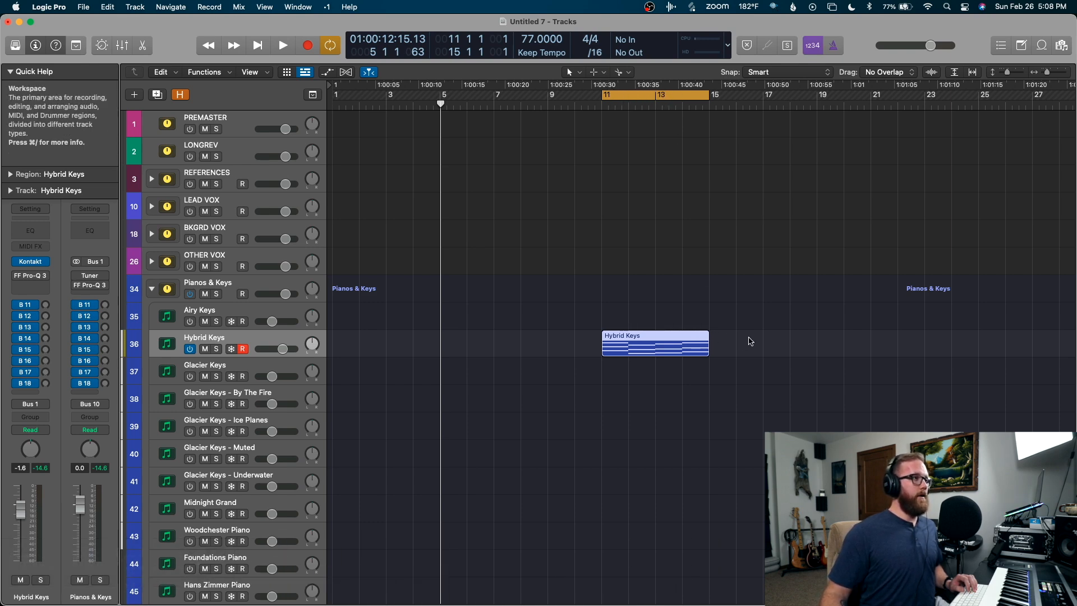
# - Toggle cycle mode until it is off and move the Hybrid Keys region back to bar 1
pyautogui.press('c')
pyautogui.press('c')
pyautogui.press('c')
pyautogui.moveTo(652, 348); pyautogui.dragTo(383, 347)
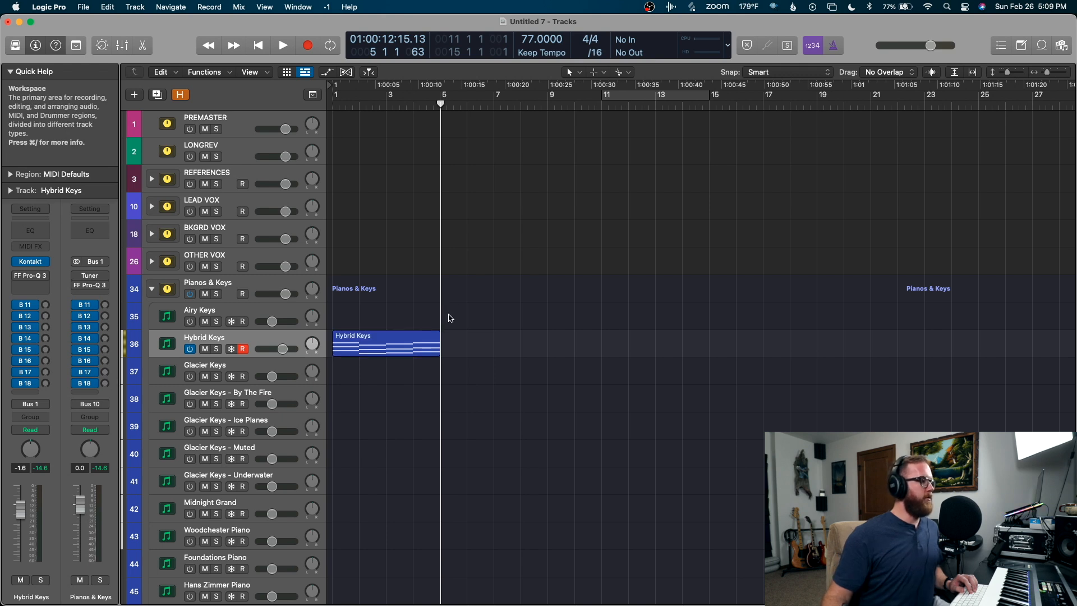
# - Move the Low Synths stack directly above the Pianos & Keys stack and expand both stacks
pyautogui.click(151, 290)
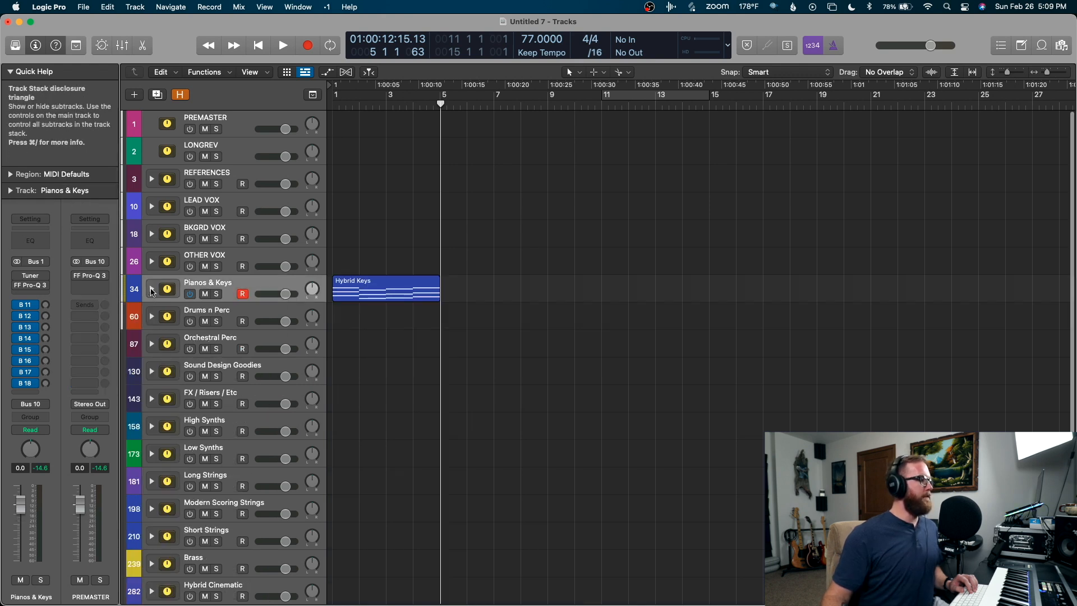
pyautogui.moveTo(273, 443); pyautogui.dragTo(273, 279)
pyautogui.click(152, 314)
pyautogui.click(150, 287)
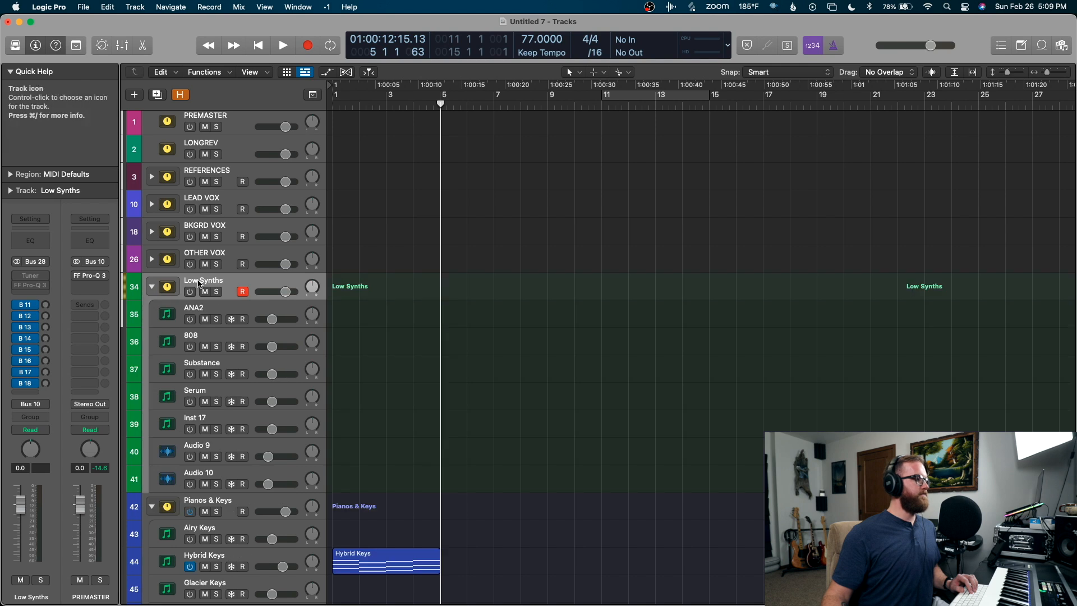
# - Duplicate the Hybrid Keys region onto the ANA2 track at bar 1, keeping the original in place
pyautogui.scroll(-2, 400, 279)
pyautogui.scroll(-3, 401, 279)
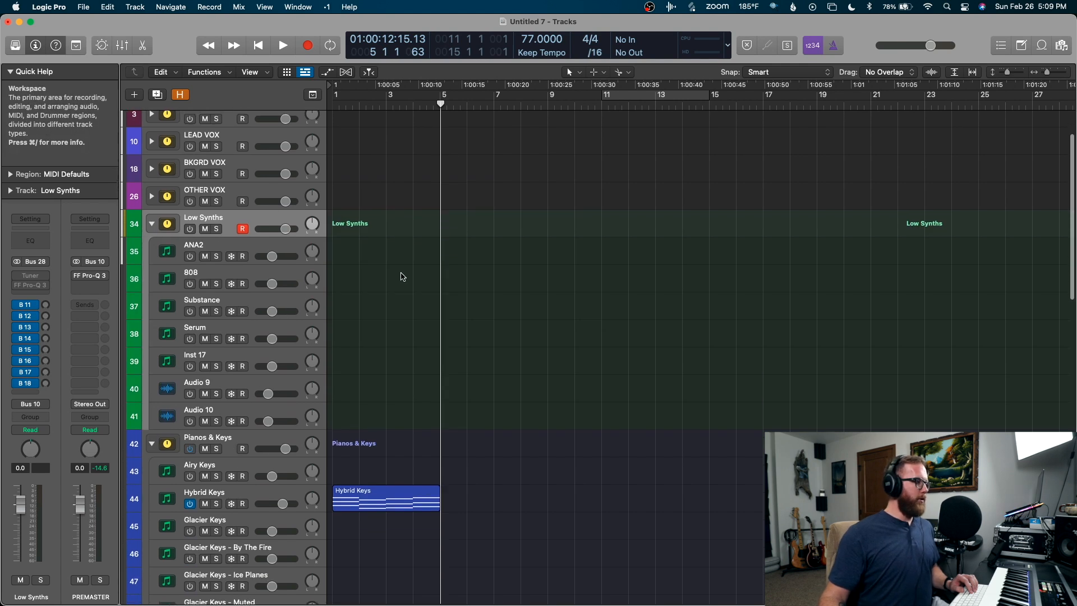
pyautogui.scroll(-1, 420, 251)
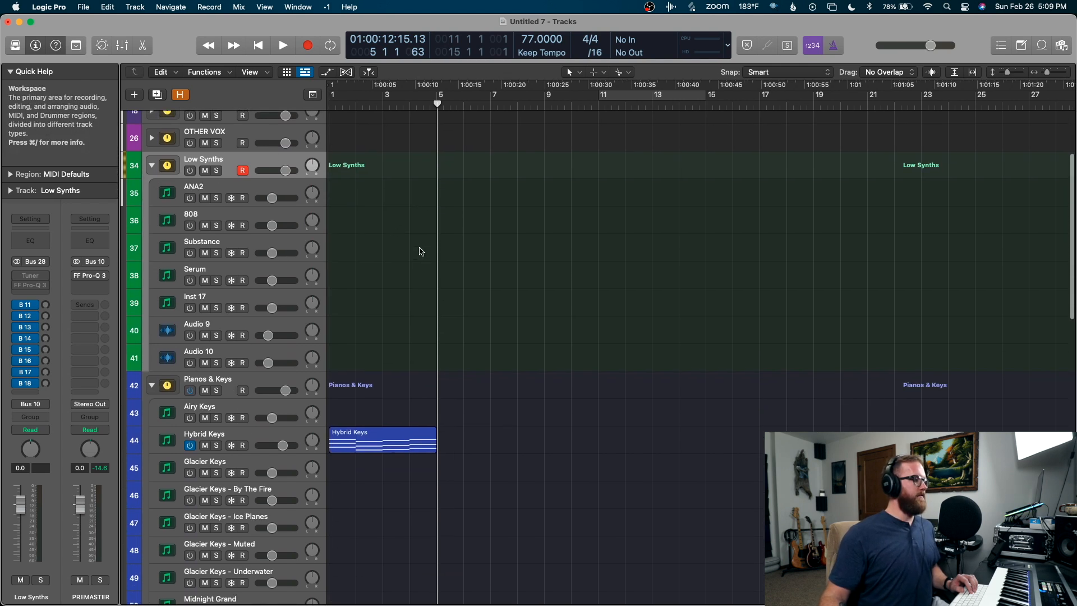
pyautogui.click(298, 437)
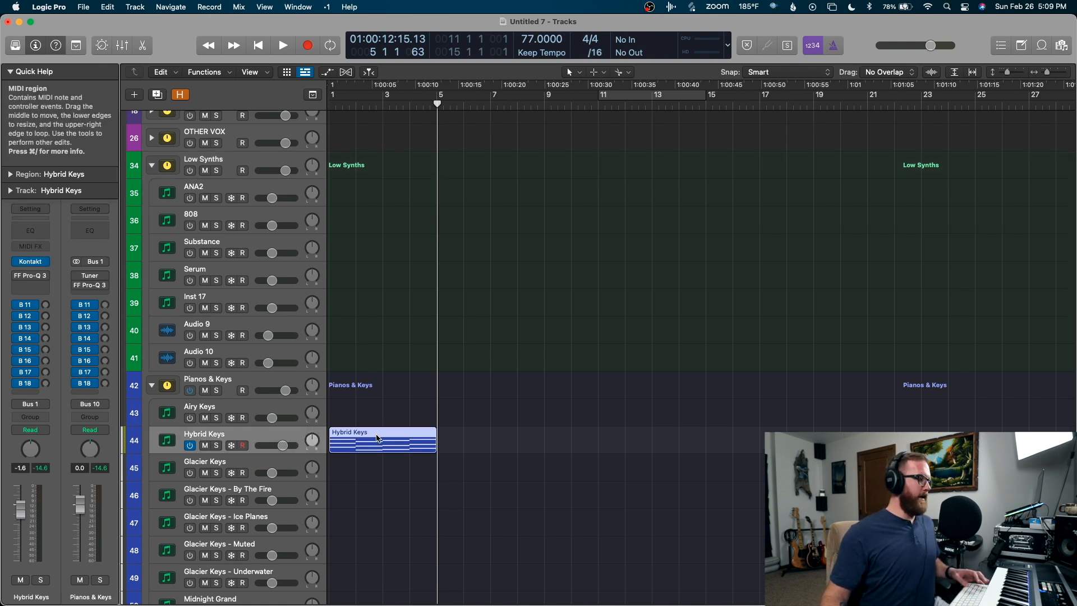
pyautogui.moveTo(382, 440); pyautogui.dragTo(374, 199)
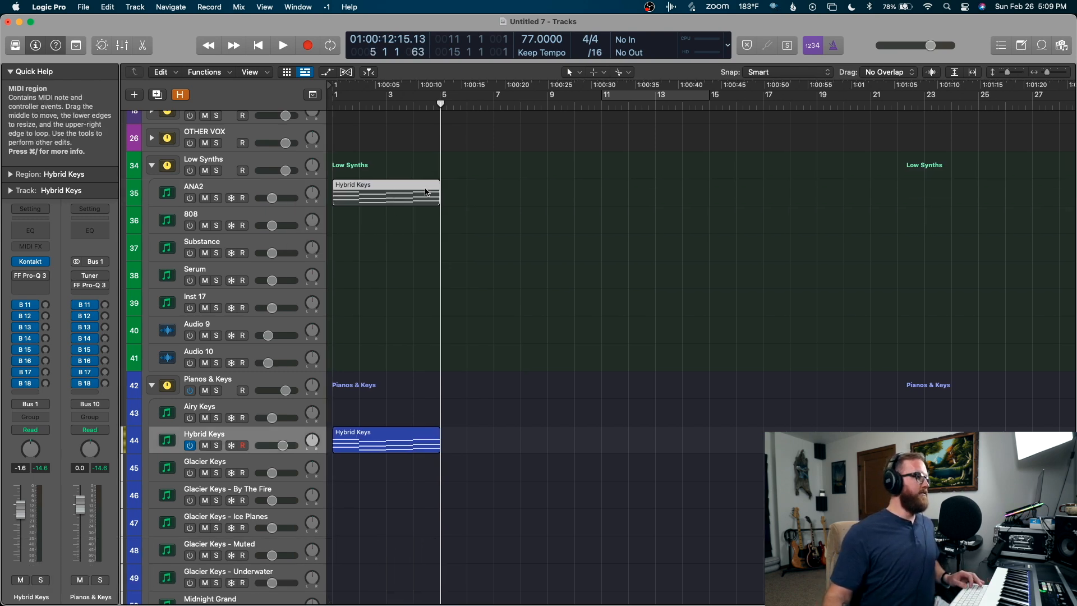
# - Undo the region duplication on the ANA2 track, redo it, and undo it again
pyautogui.press('super+z')
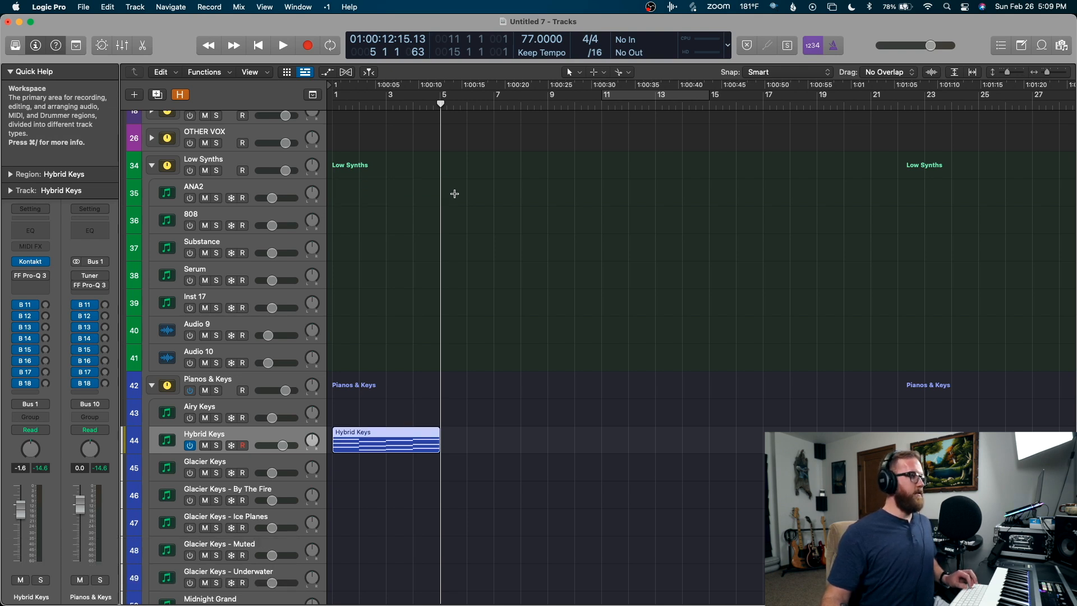
pyautogui.press('super+shift+z')
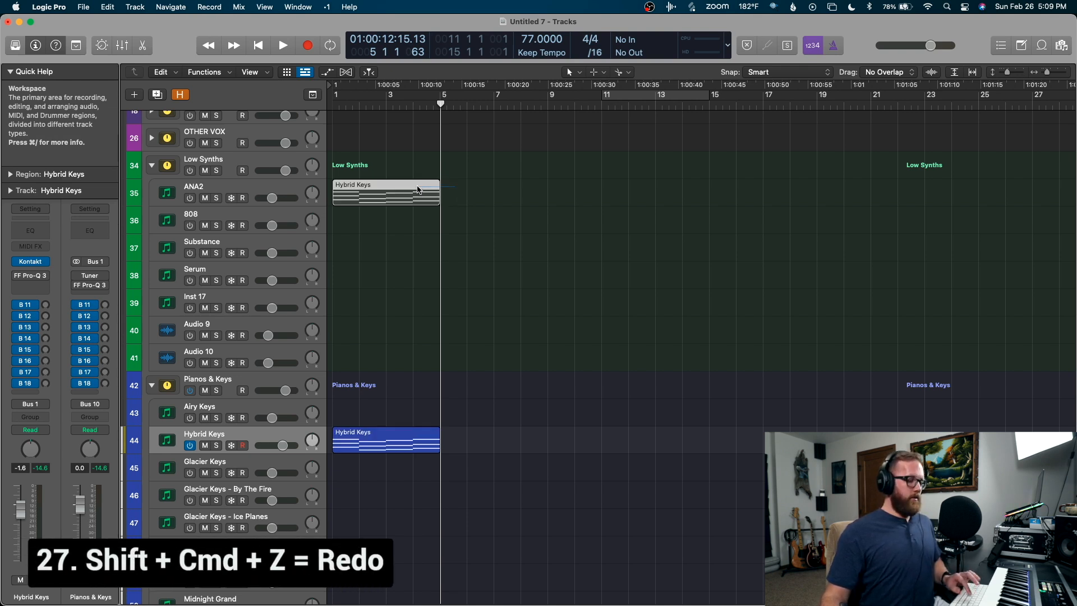
pyautogui.press('super+z')
# - Copy the Hybrid Keys region and paste it onto the ANA2 track at bar 5
pyautogui.click(405, 435)
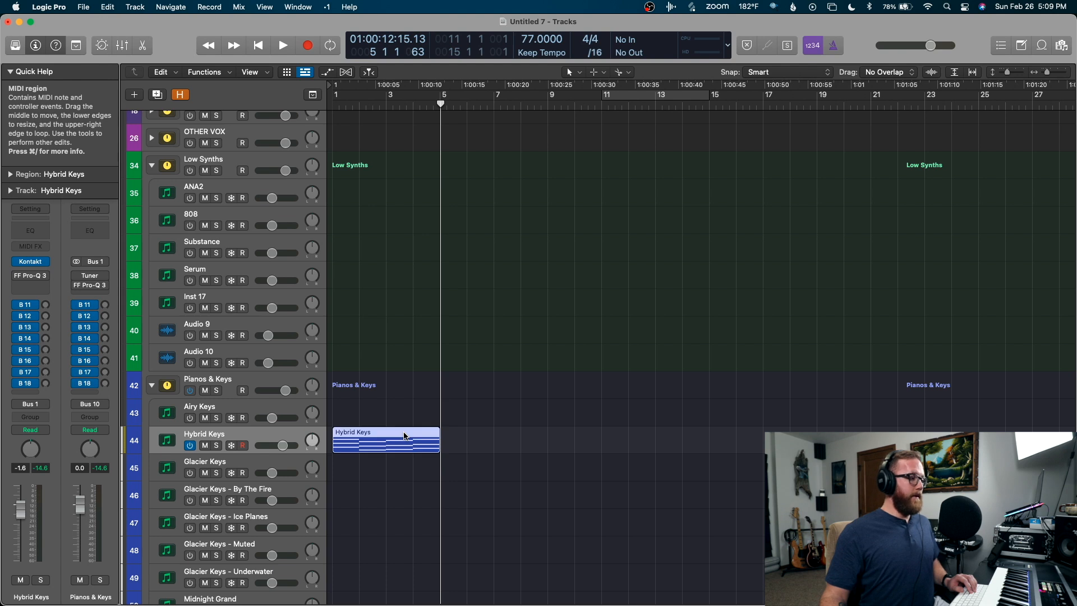
pyautogui.press('super+c')
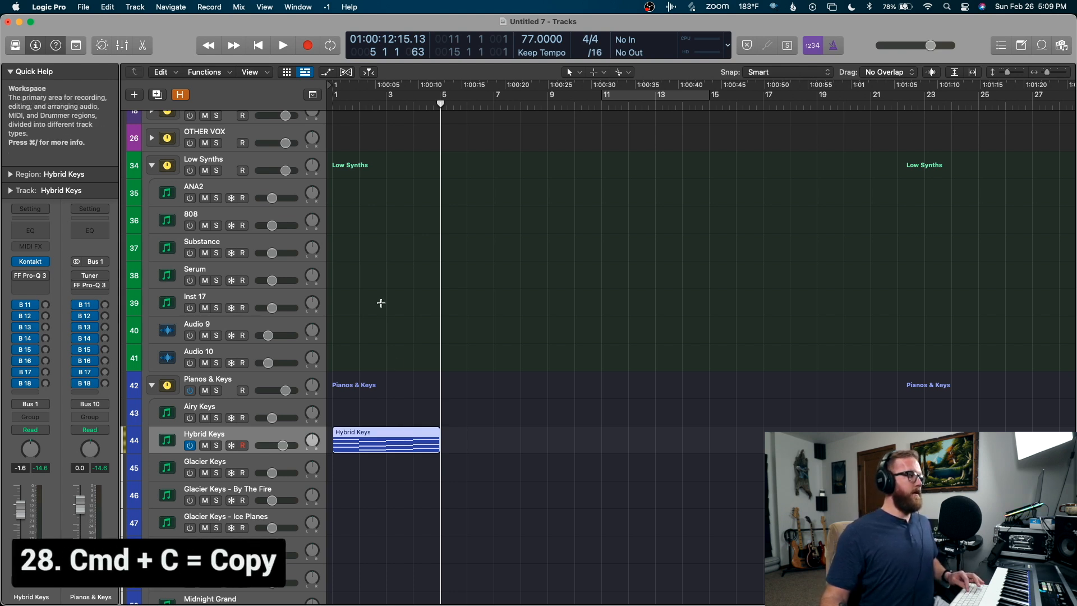
pyautogui.click(291, 190)
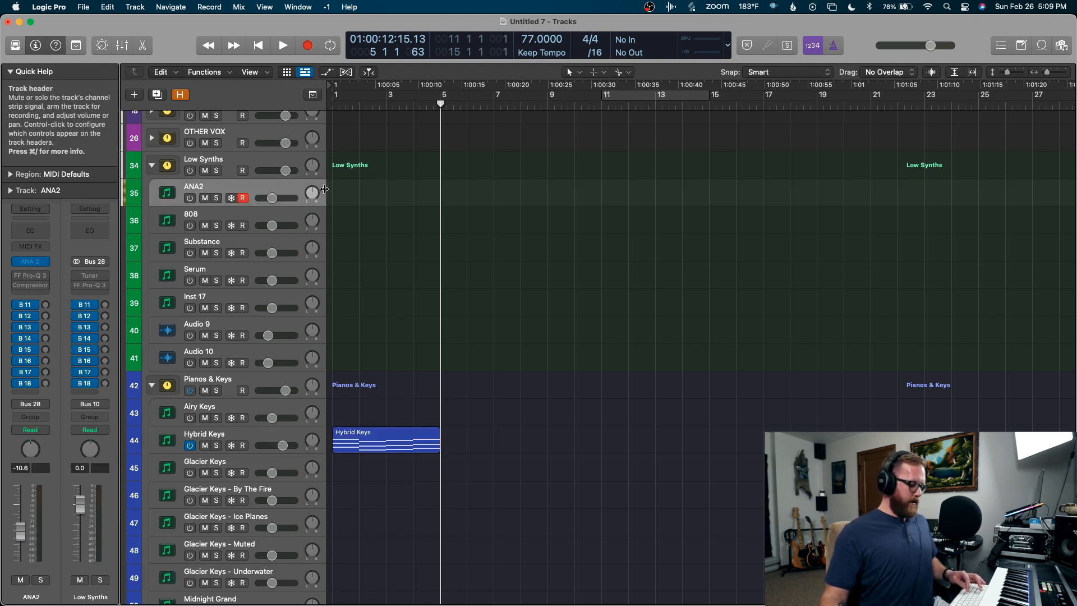
pyautogui.press('super+v')
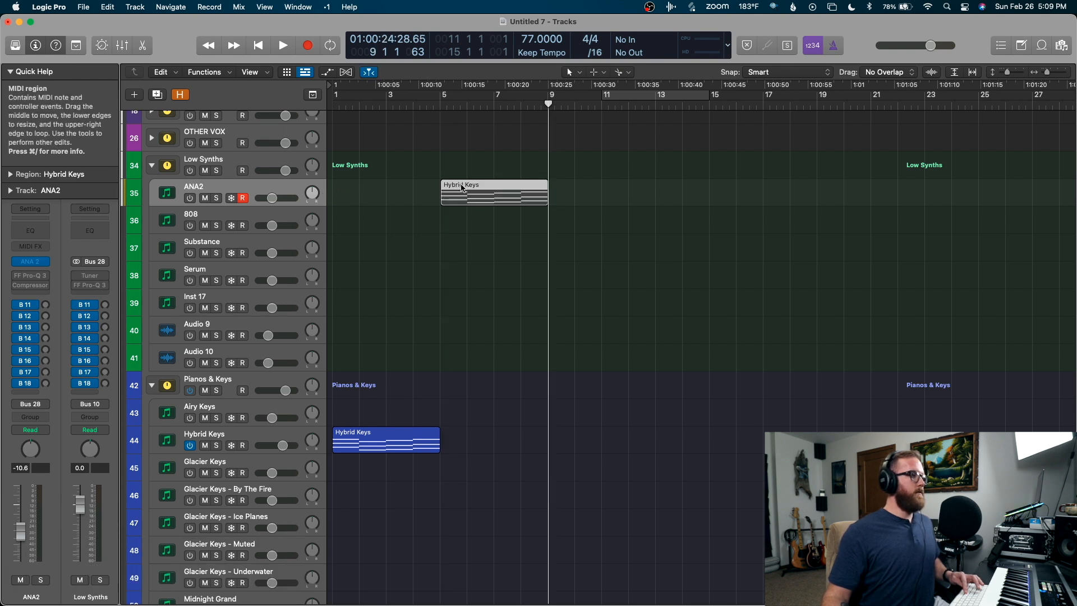
# - Cut the pasted region from bar 5 and paste it on the ANA2 track at bar 1
pyautogui.press('super+x')
pyautogui.press('Return')
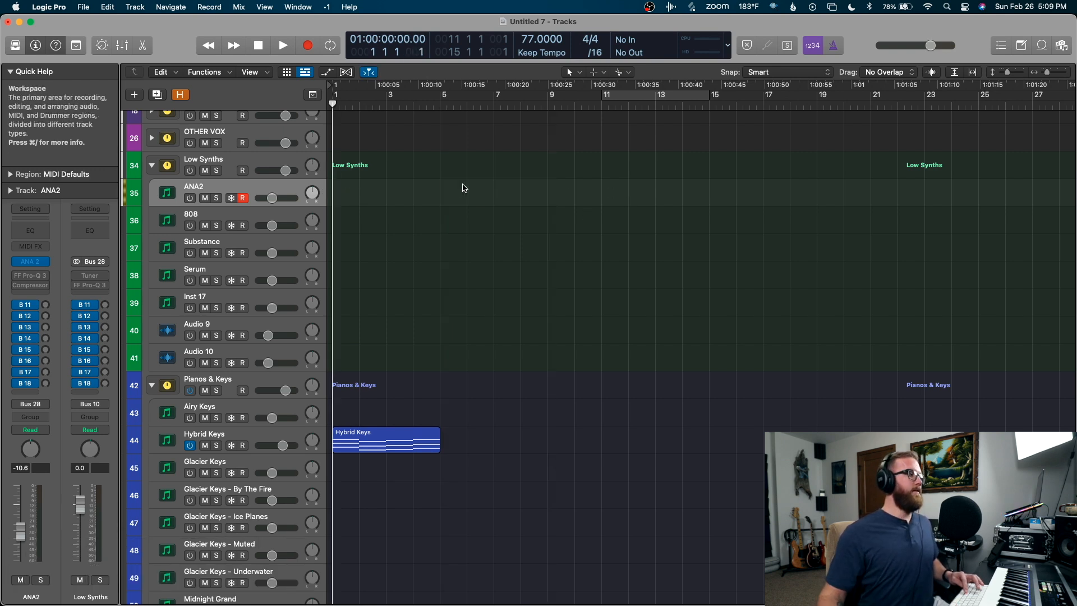
pyautogui.press('super+v')
pyautogui.click(390, 192)
pyautogui.click(398, 189)
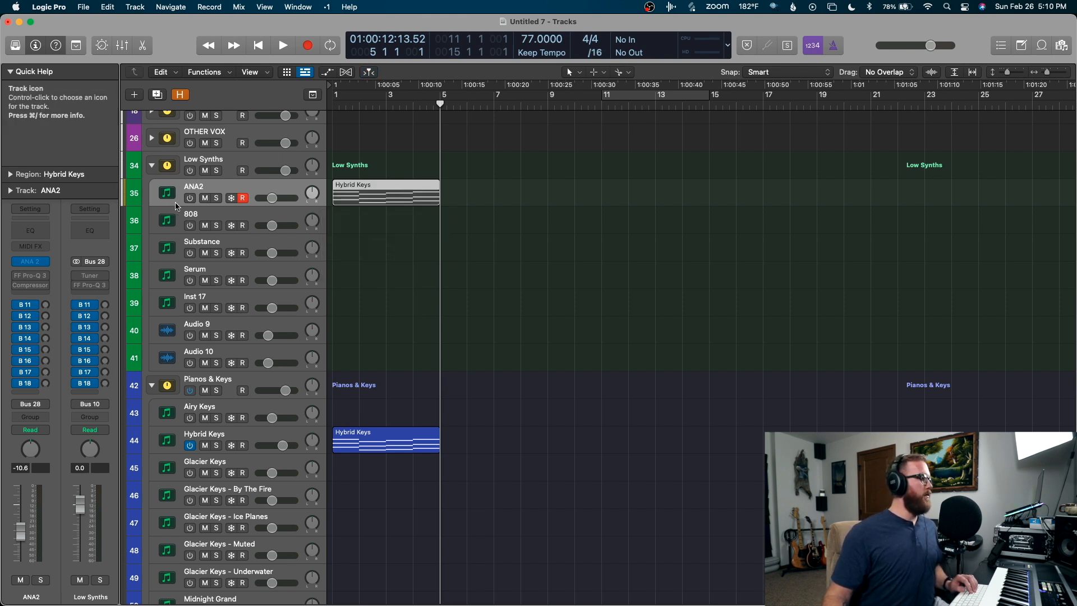
# - Turn on the ANA2 track and rename it "Low synth bass"
pyautogui.click(190, 198)
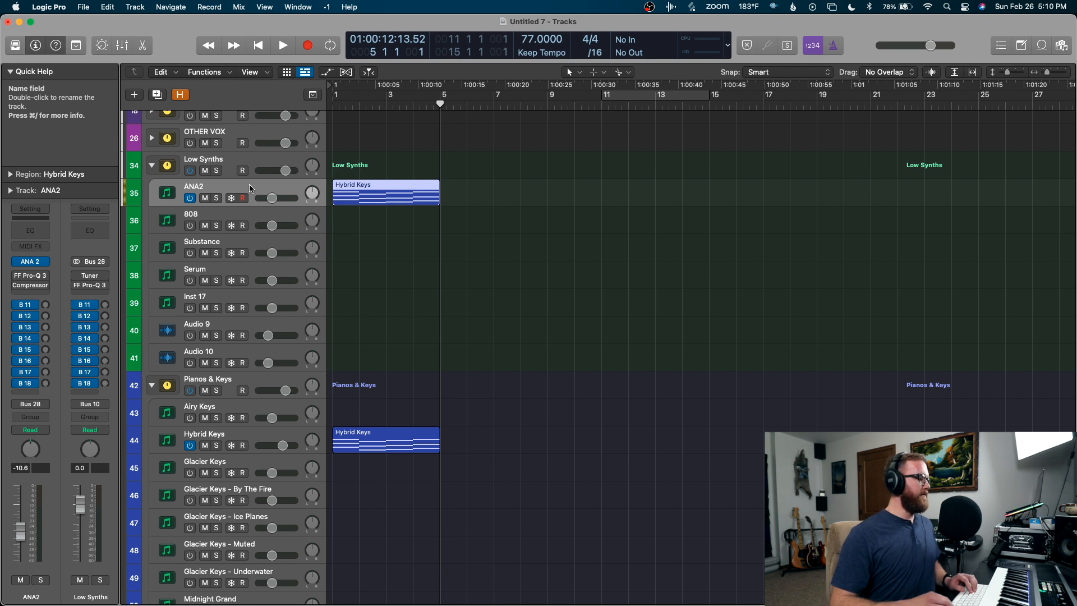
pyautogui.hotkey('shift', 'Return')
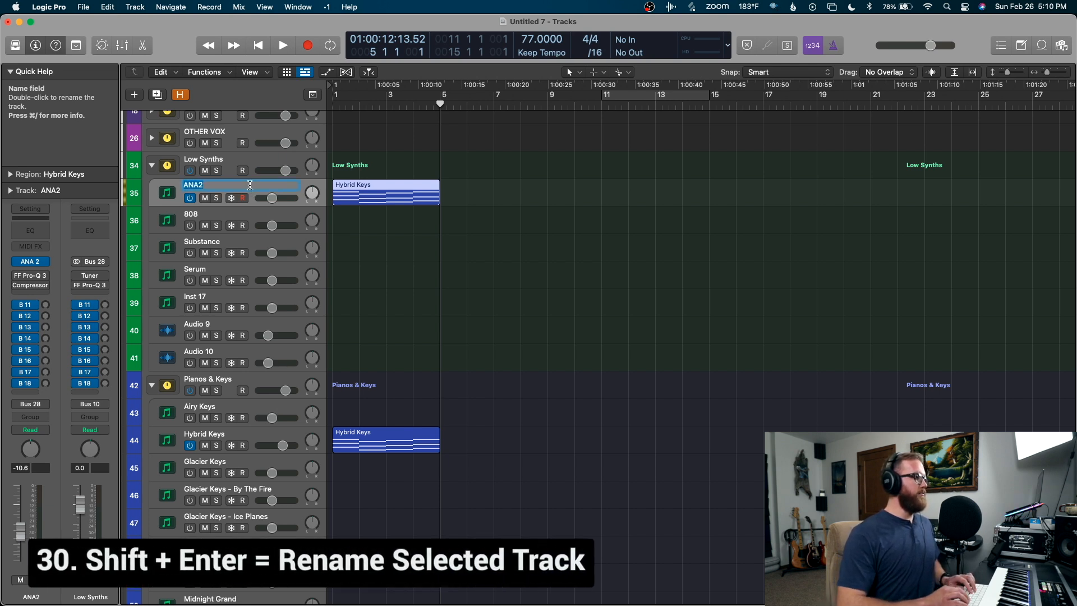
pyautogui.write('Low syn')
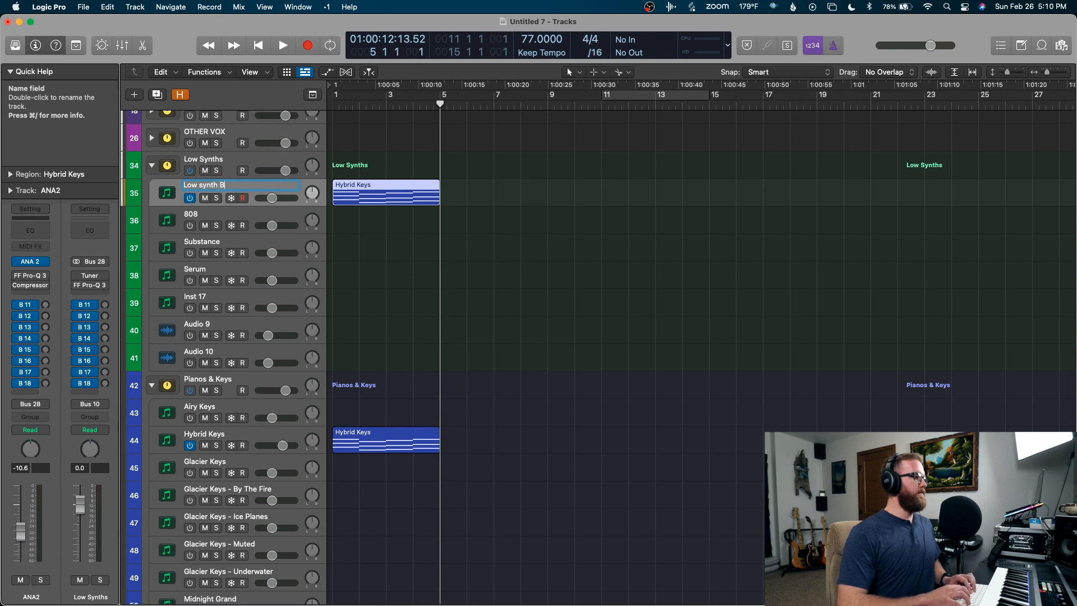
pyautogui.write('th bass')
pyautogui.press('Return')
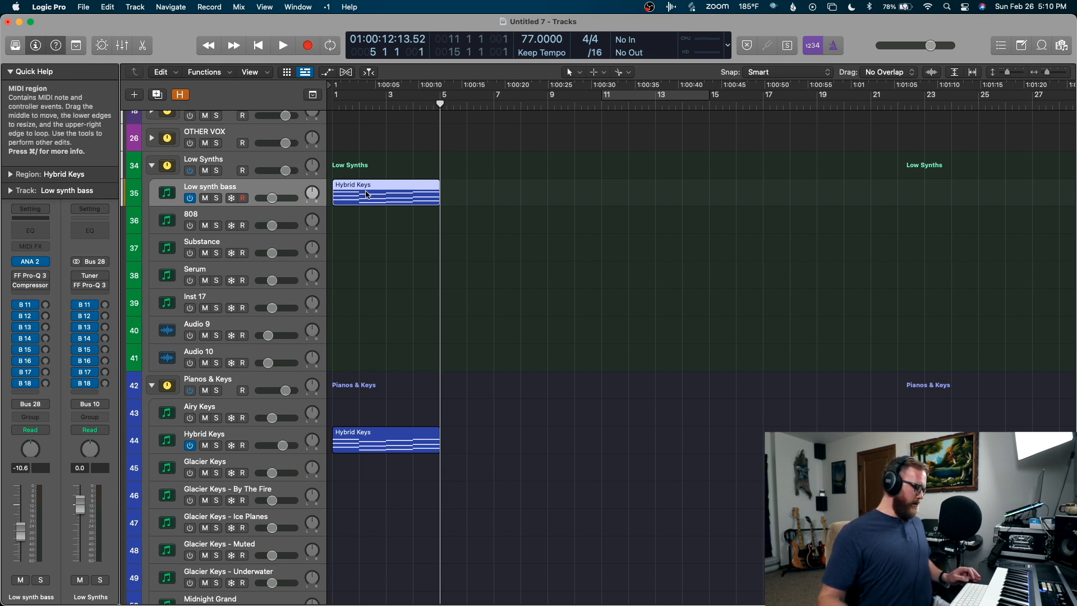
# - Name the copied region after its track and color it with the track color
pyautogui.hotkey('alt', 'shift', 'n')
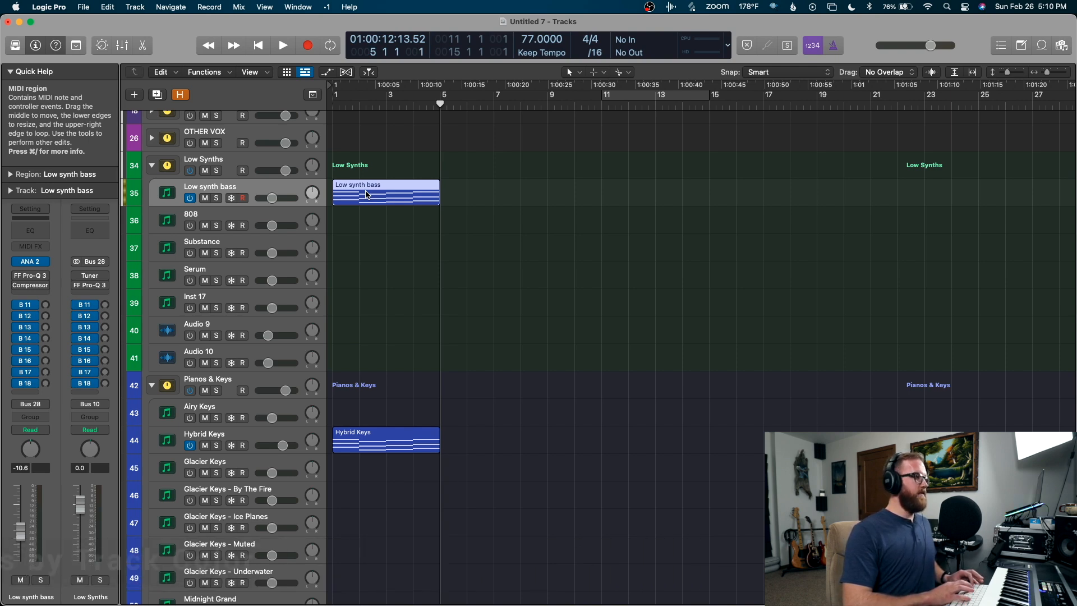
pyautogui.hotkey('alt', 'shift', 'c')
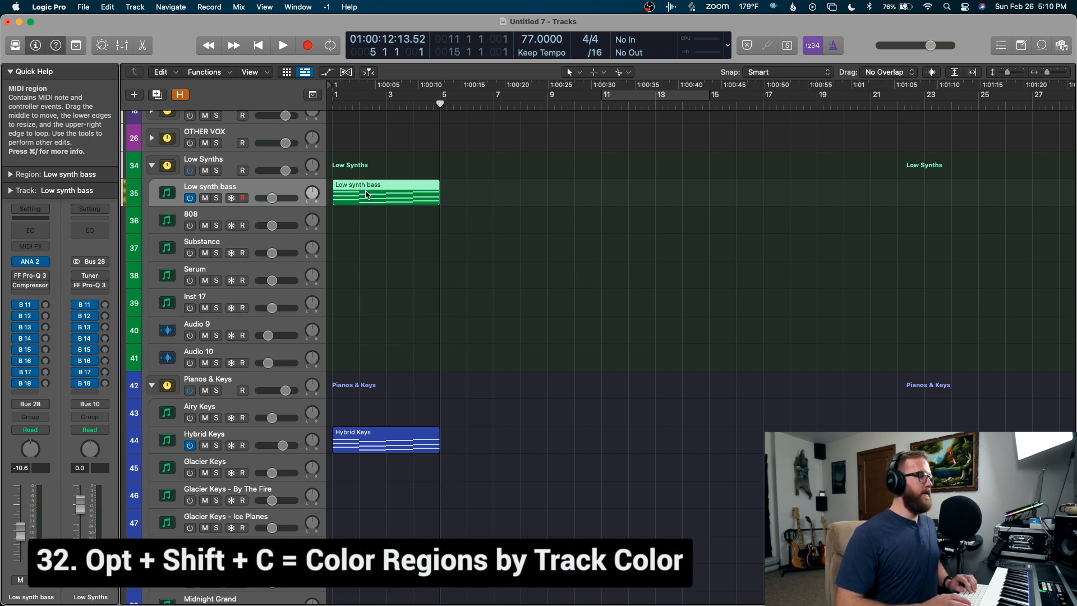
# - In the Low synth bass region's Piano Roll, delete all notes except the bottom note of each chord
pyautogui.press('p')
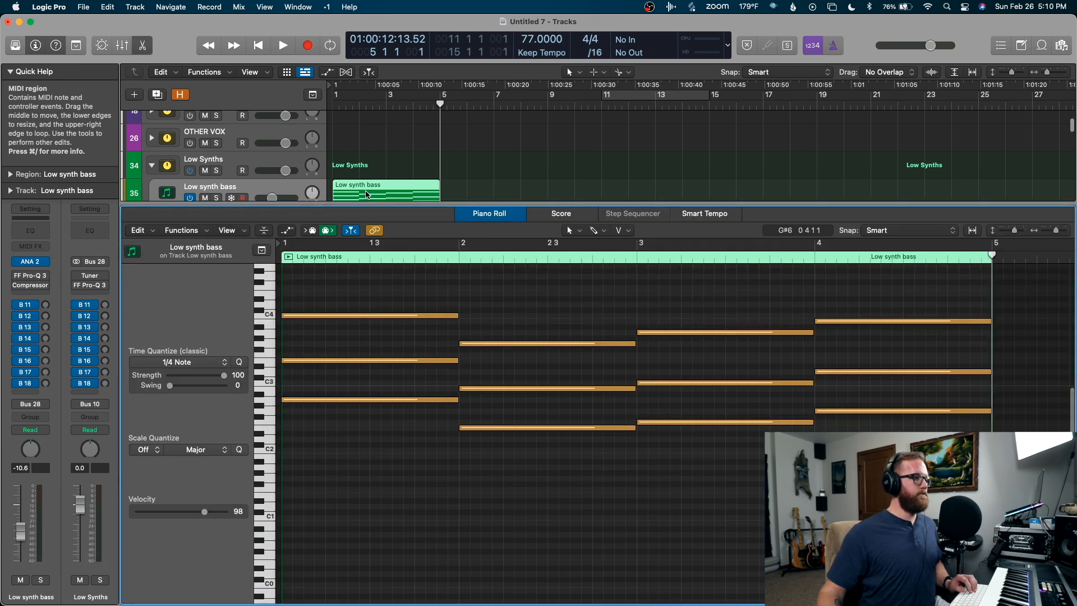
pyautogui.scroll(1, 437, 300)
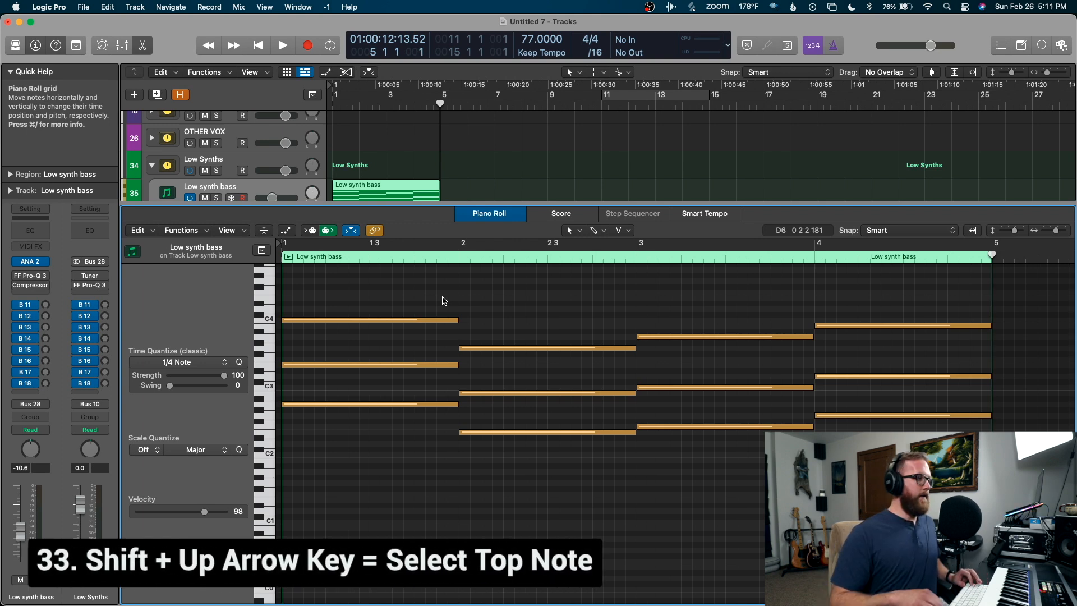
pyautogui.hotkey('shift', 'Up')
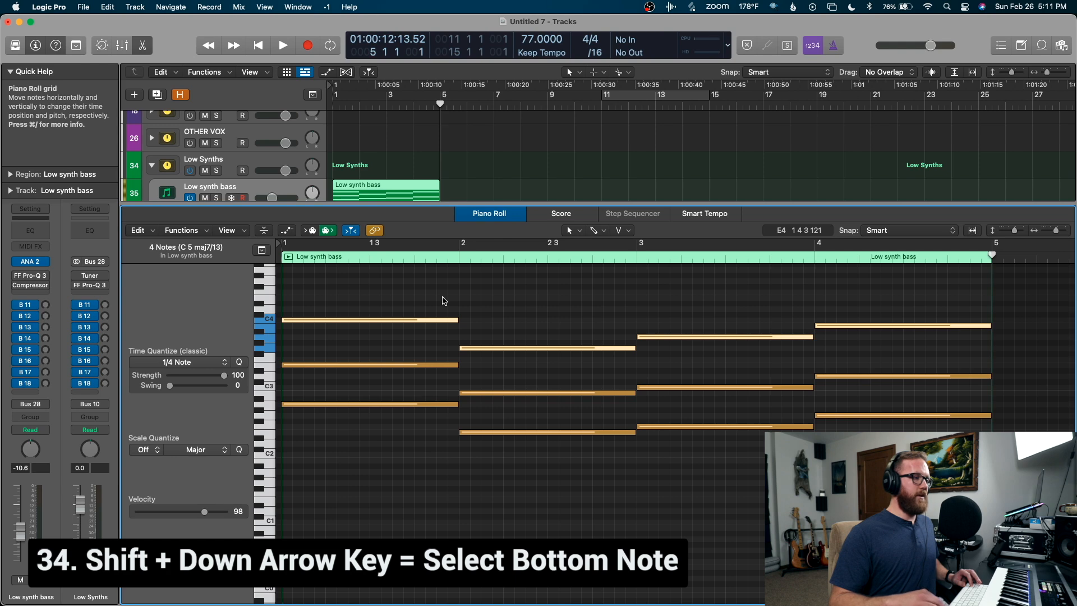
pyautogui.hotkey('shift', 'Down')
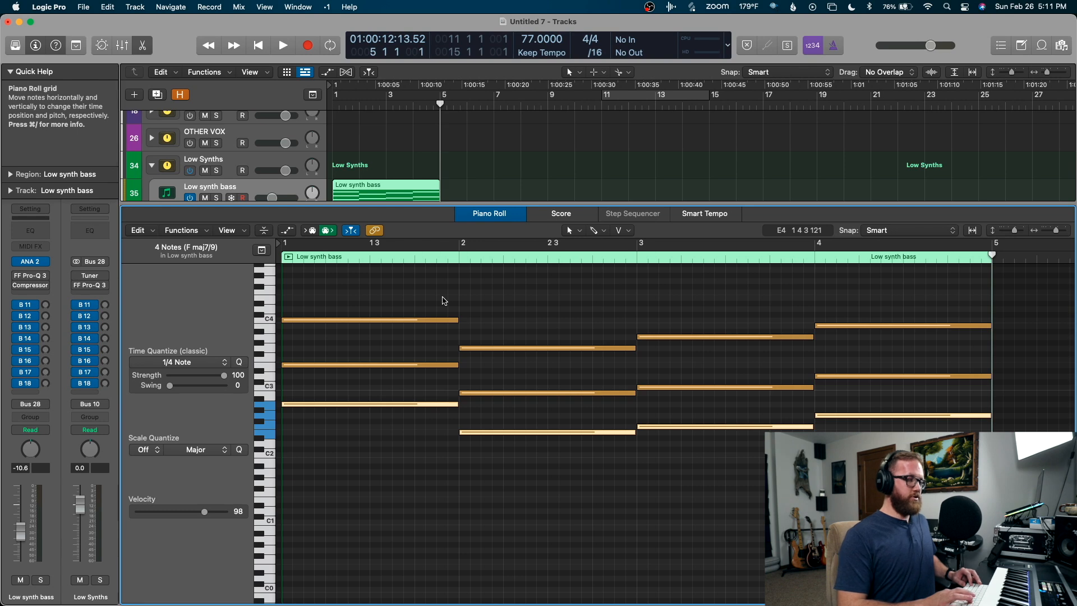
pyautogui.hotkey('shift', 'i')
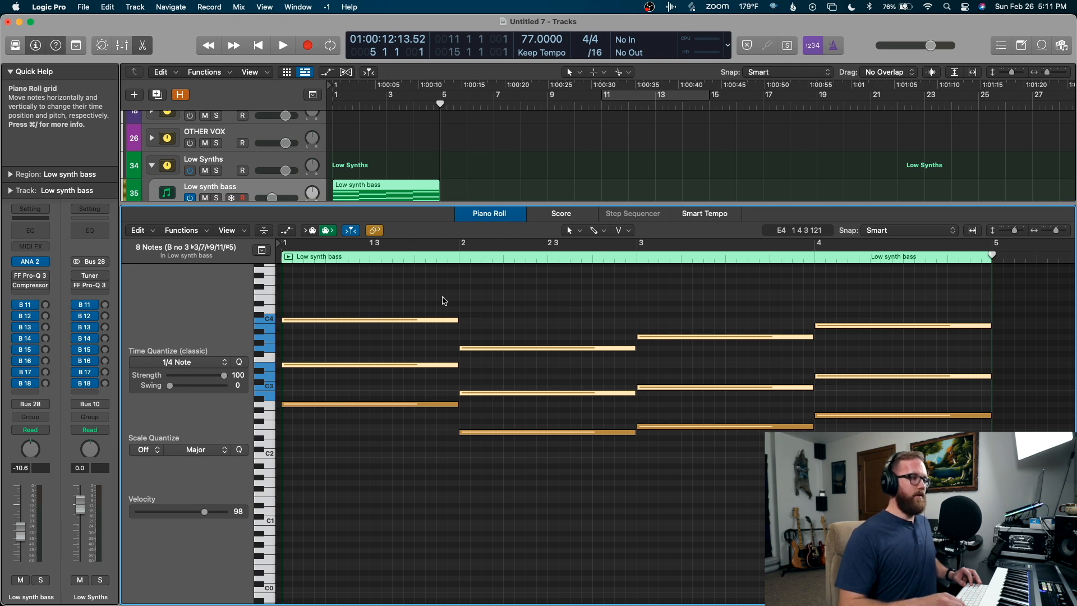
pyautogui.press('Delete')
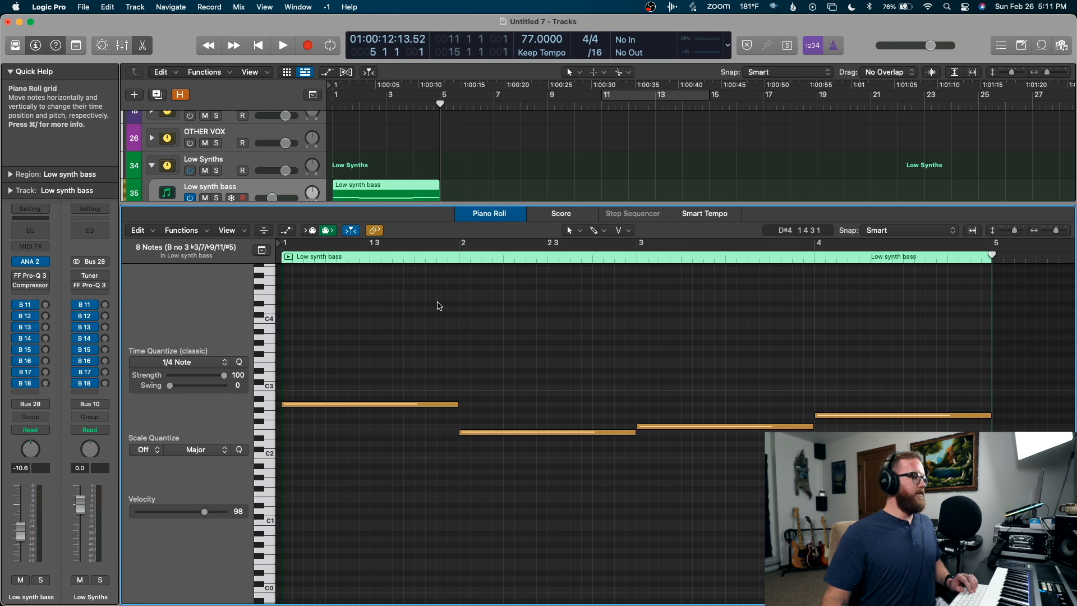
# - Play the Low synth bass region from bar 1, first with its track soloed and once more without solo
pyautogui.press('s')
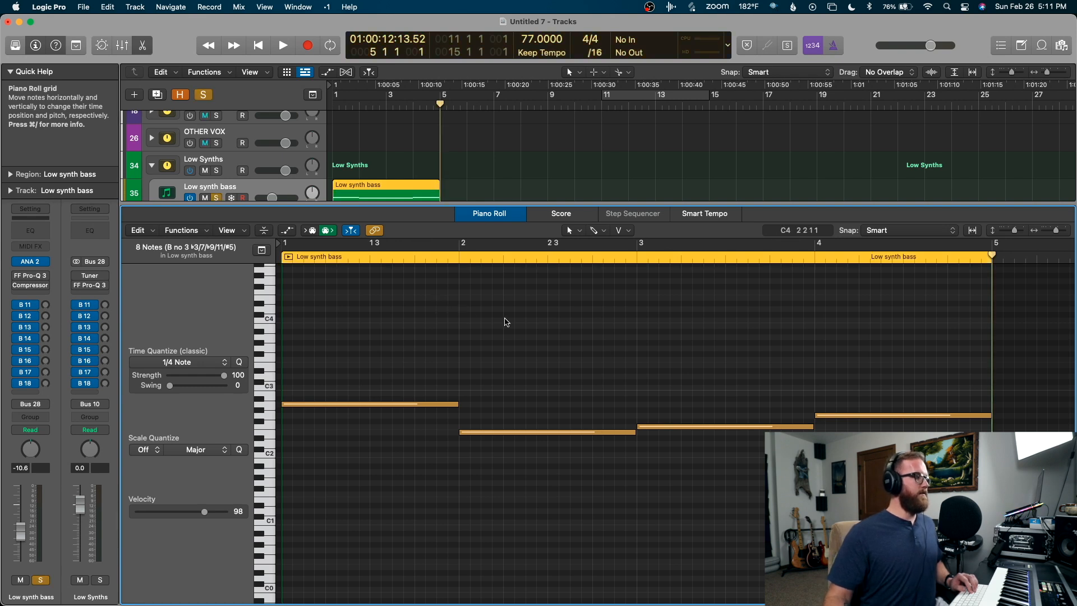
pyautogui.press('Return')
pyautogui.press('space')
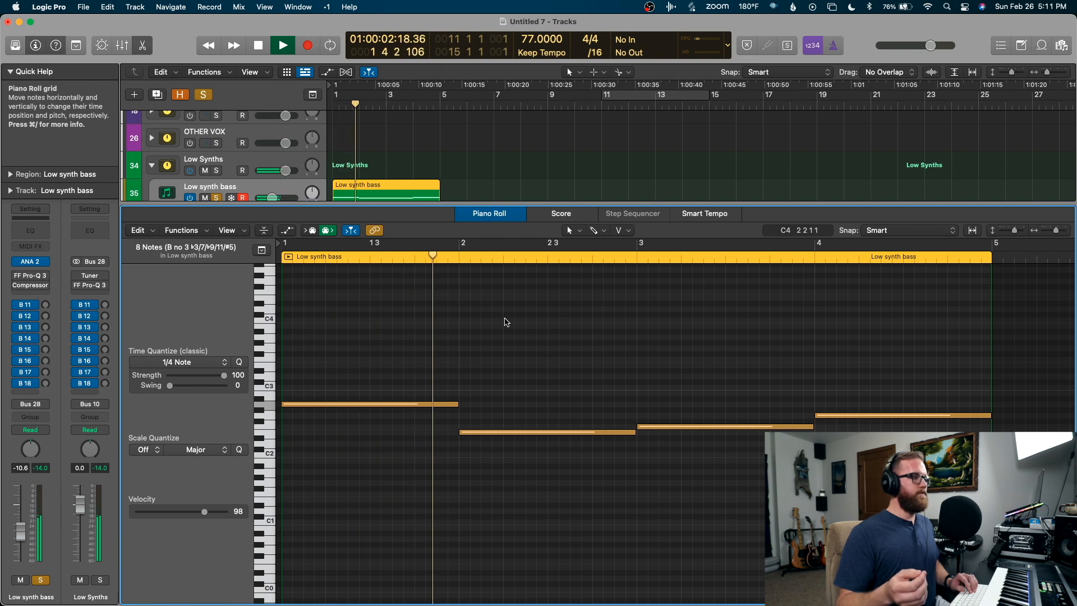
pyautogui.press('space')
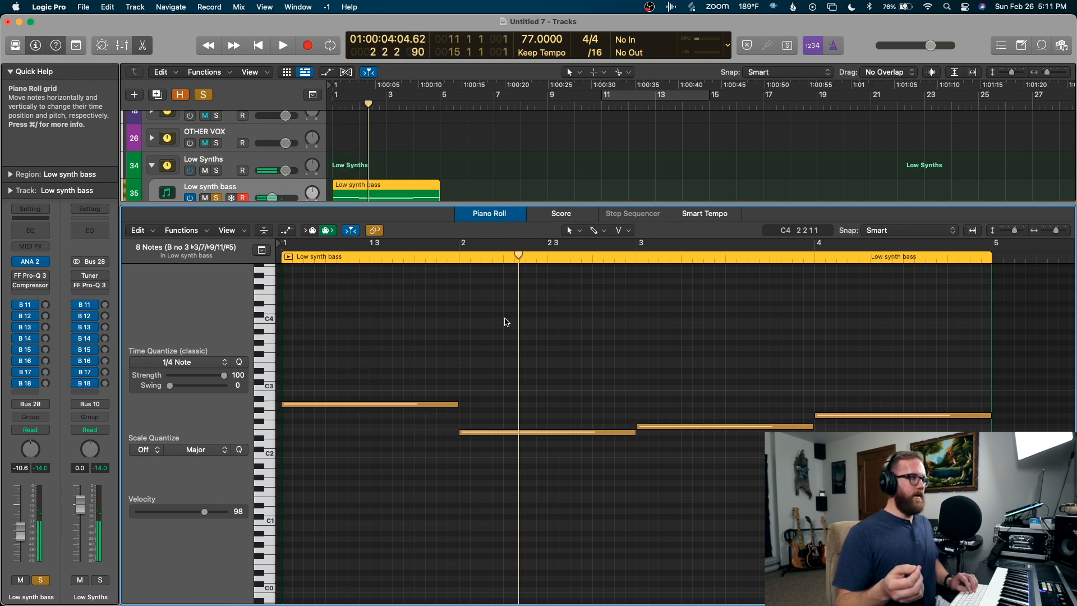
pyautogui.press('s')
pyautogui.press('Return')
pyautogui.press('space')
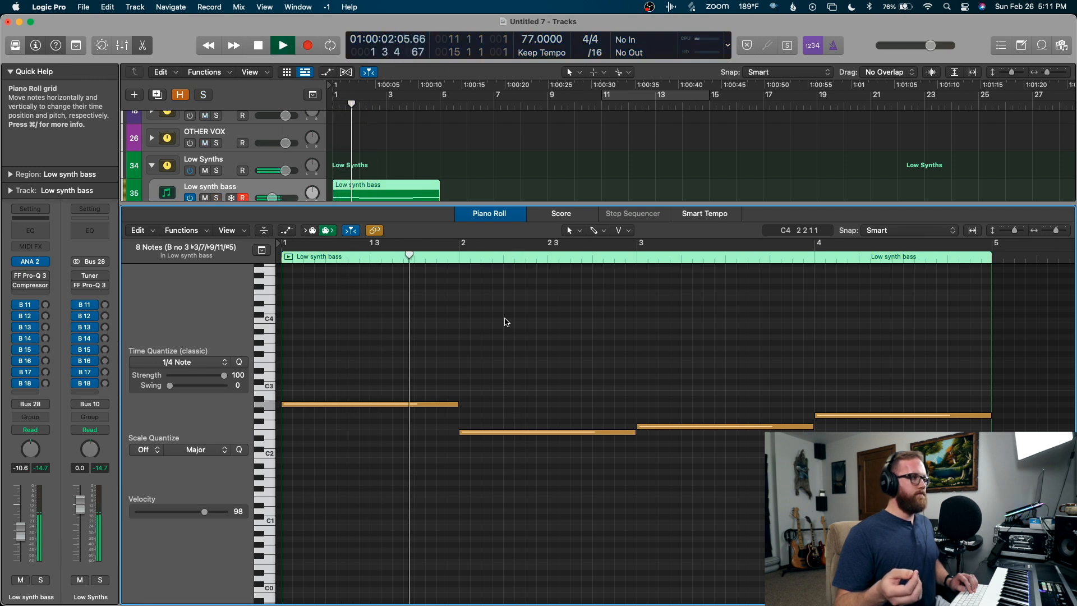
pyautogui.press('space')
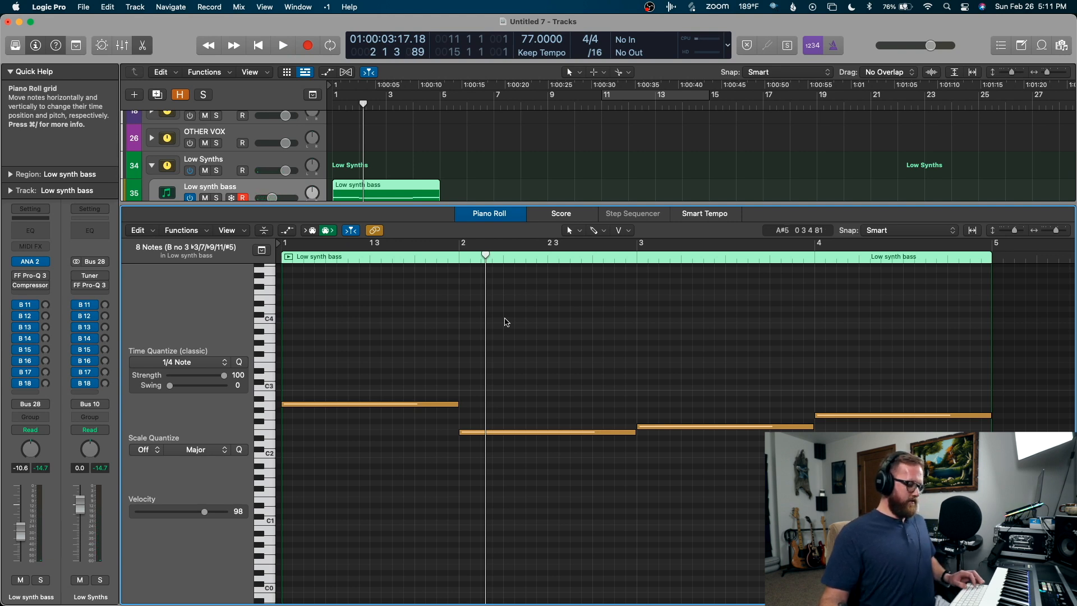
# - Select all remaining bass notes and shift them down a half step and back up
pyautogui.press('super+a')
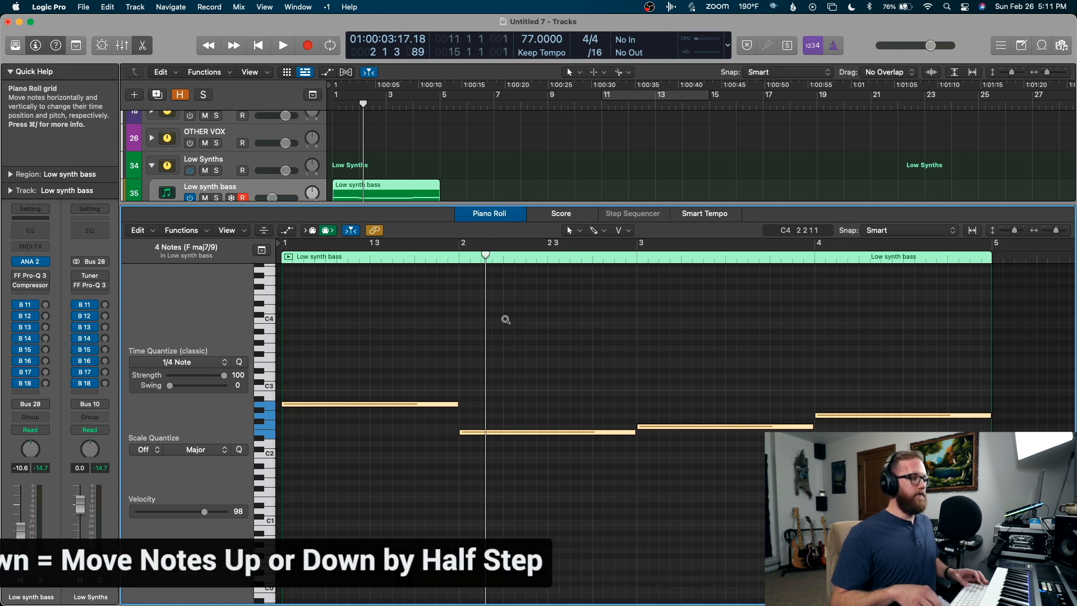
pyautogui.hotkey('alt', 'Down')
pyautogui.hotkey('alt', 'Up')
# - Lower the selected bass notes by one octave and play the region from bar 1
pyautogui.press('Return')
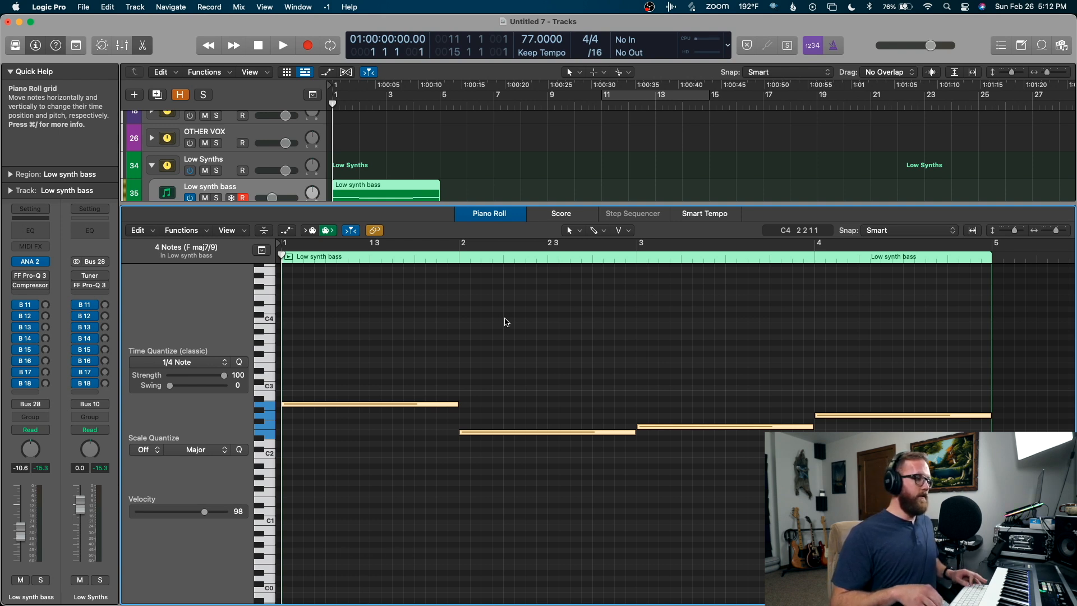
pyautogui.hotkey('alt', 'shift', 'Down')
pyautogui.press('space')
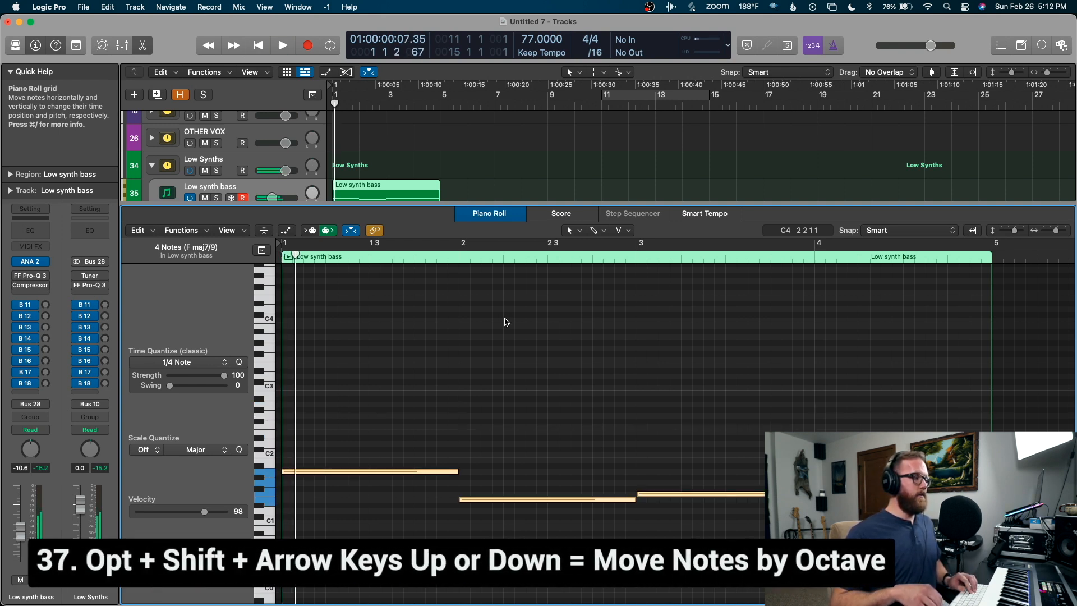
pyautogui.press('space')
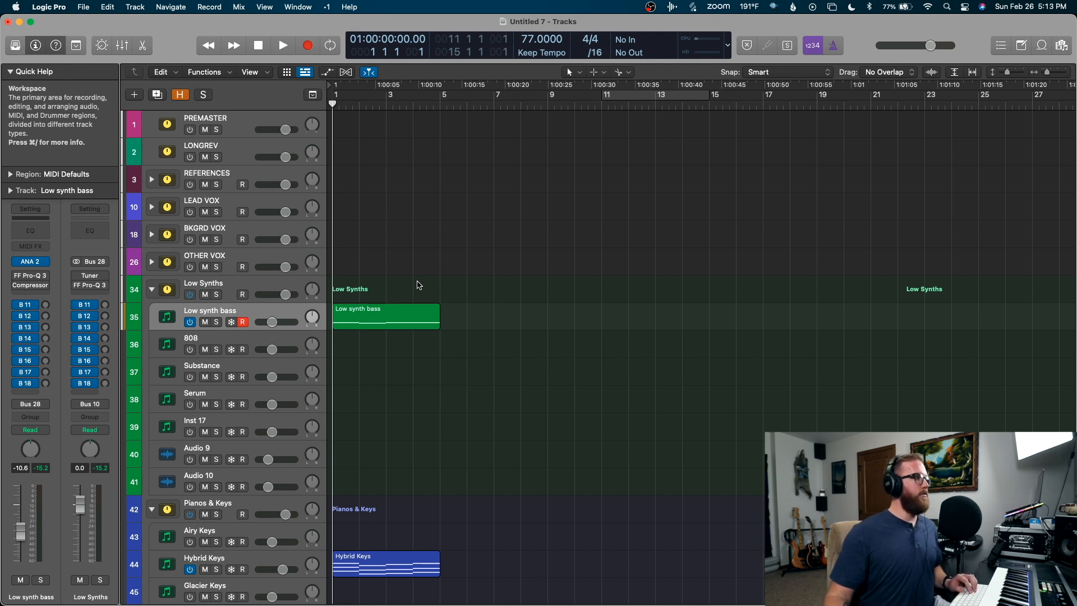
# - Show the global tracks and hide Arrangement, Signature and Tempo, leaving only the Marker track
pyautogui.press('g')
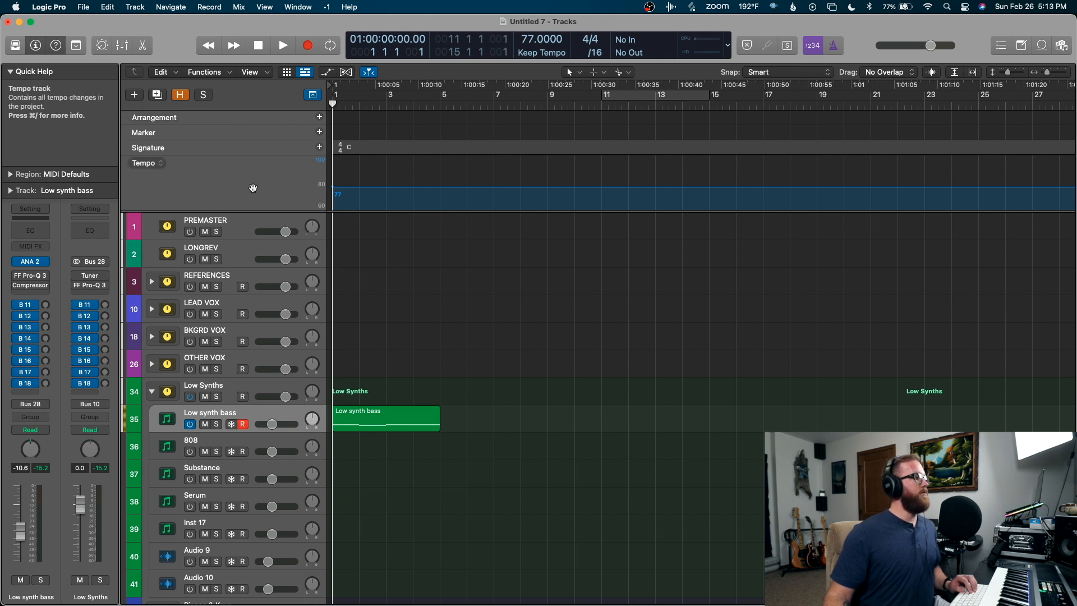
pyautogui.rightClick(257, 178)
pyautogui.click(280, 185)
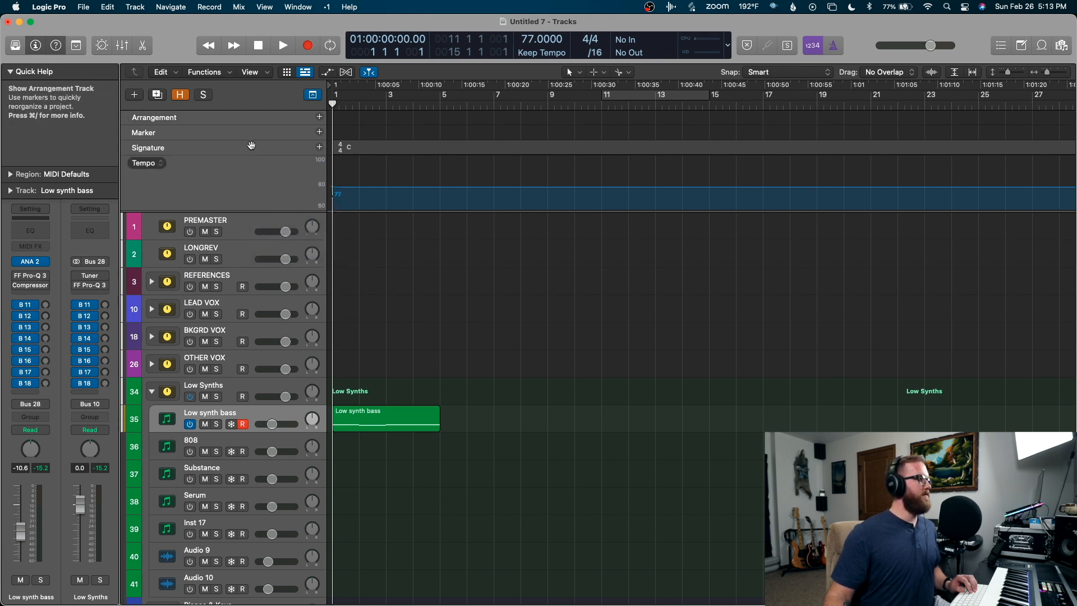
pyautogui.rightClick(254, 145)
pyautogui.click(259, 151)
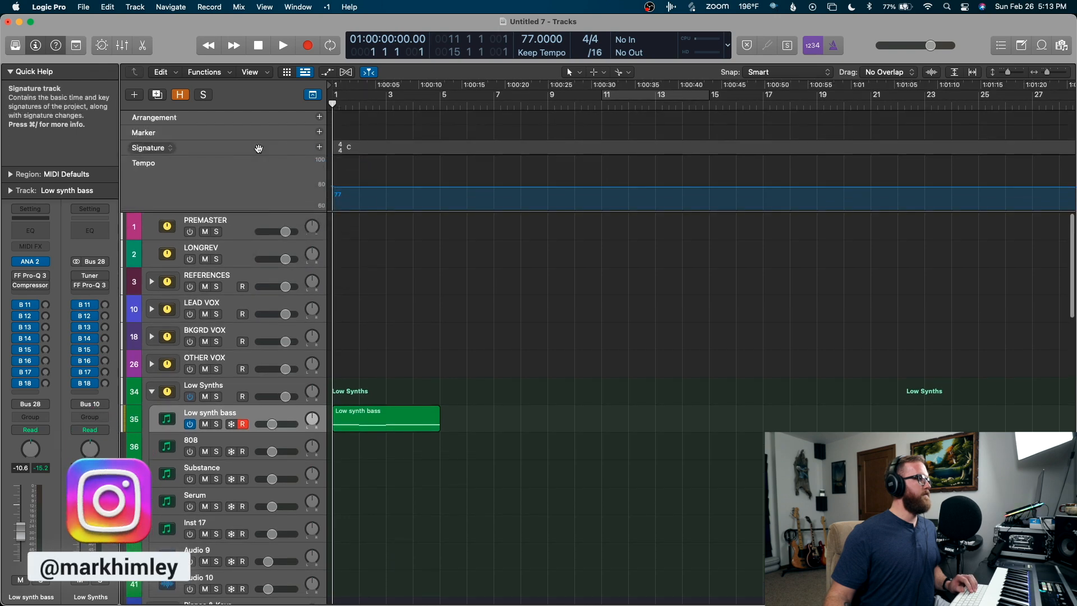
pyautogui.rightClick(258, 147)
pyautogui.click(263, 152)
pyautogui.rightClick(268, 162)
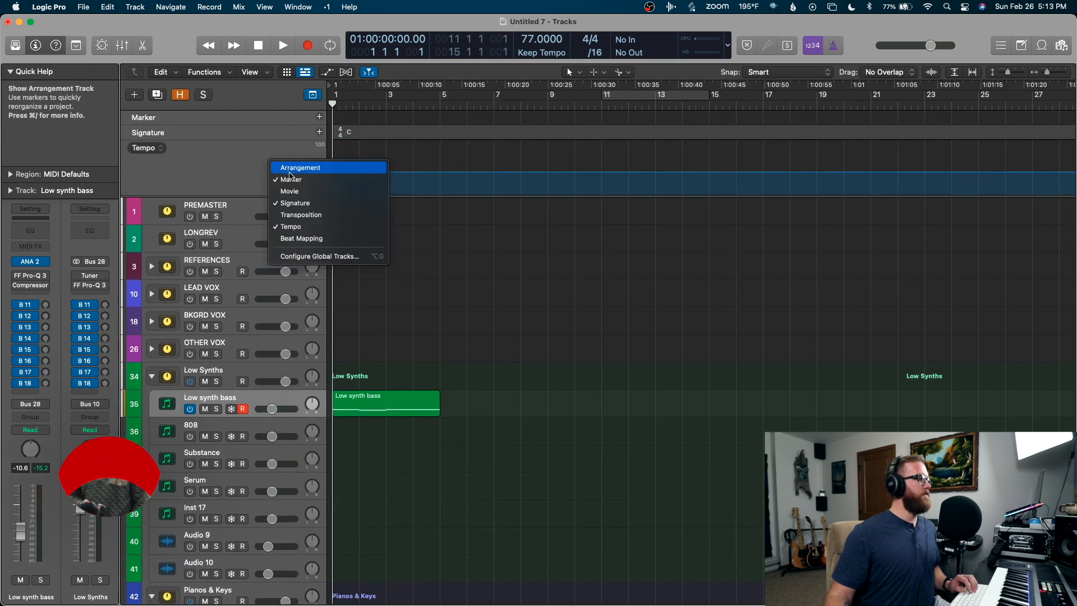
pyautogui.click(276, 203)
pyautogui.rightClick(264, 158)
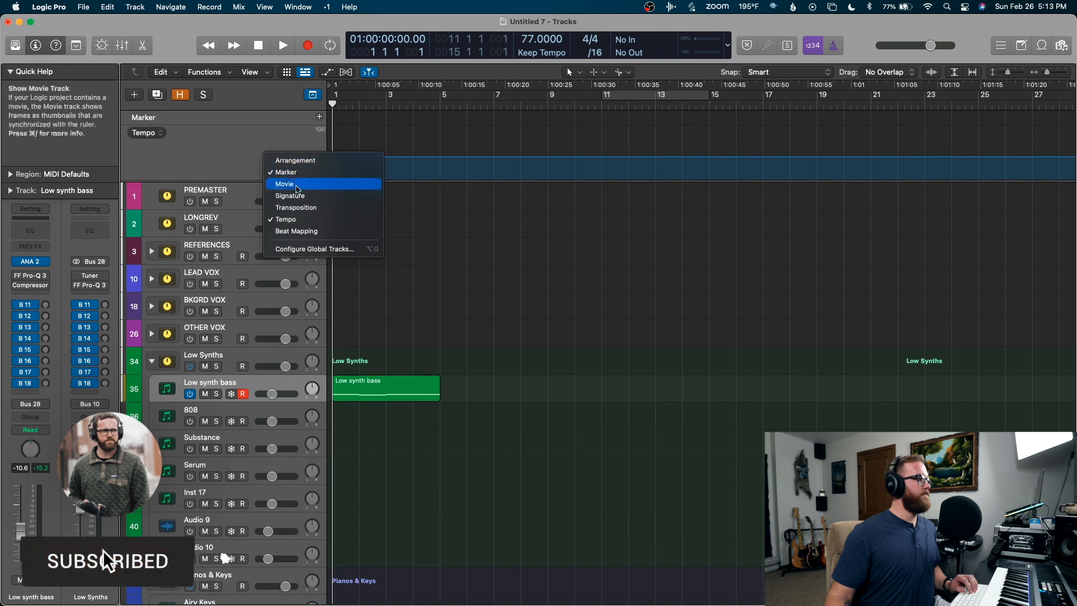
pyautogui.click(276, 219)
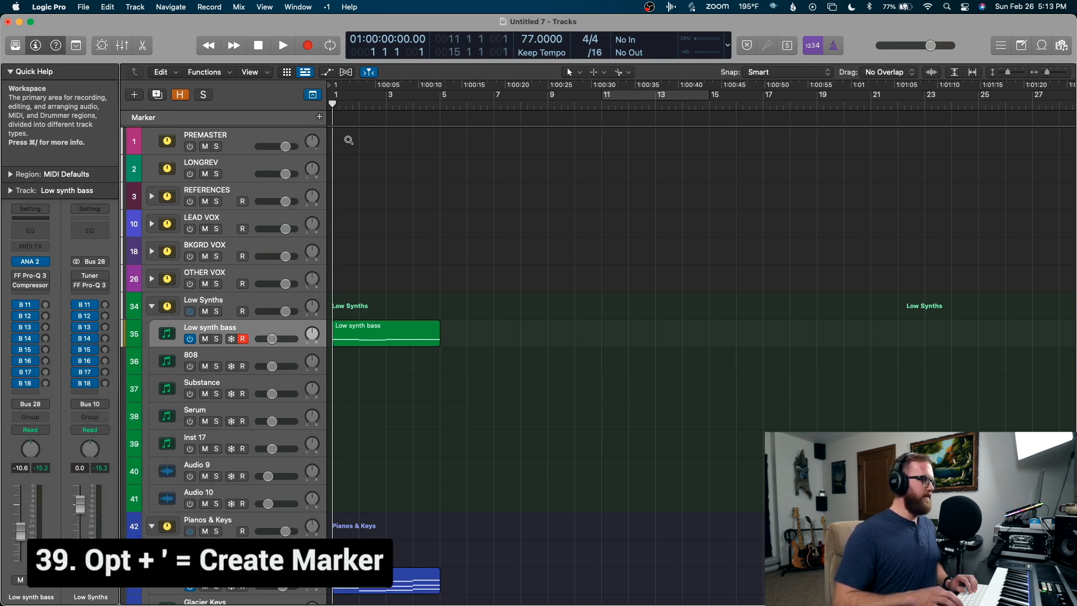
# - Create a marker at bar 1 and name it Intro
pyautogui.hotkey('alt', "'")
pyautogui.hotkey('alt', 'shift', "'")
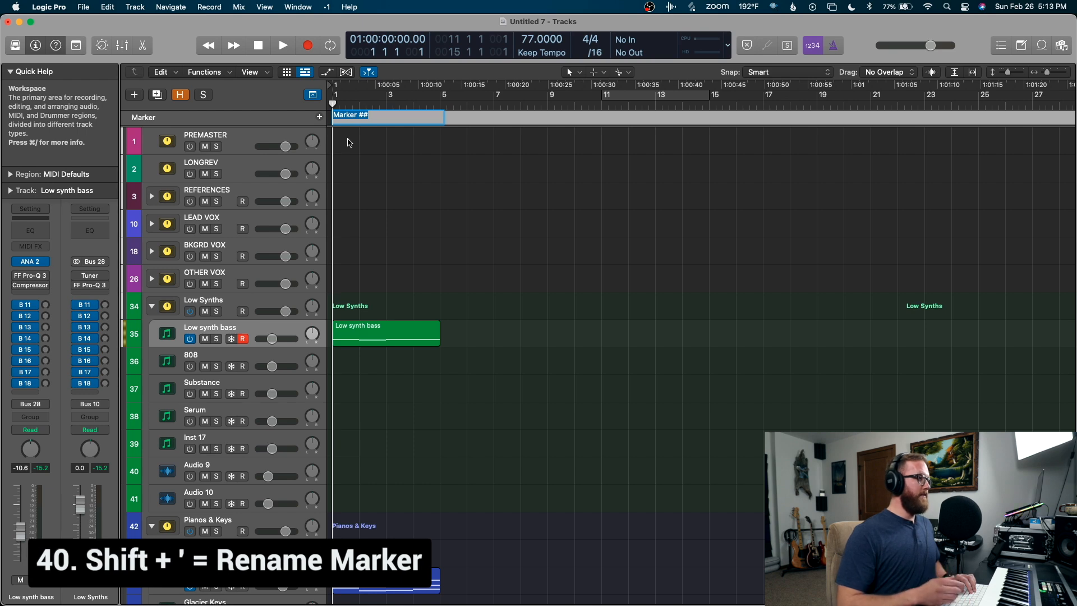
pyautogui.write('Int')
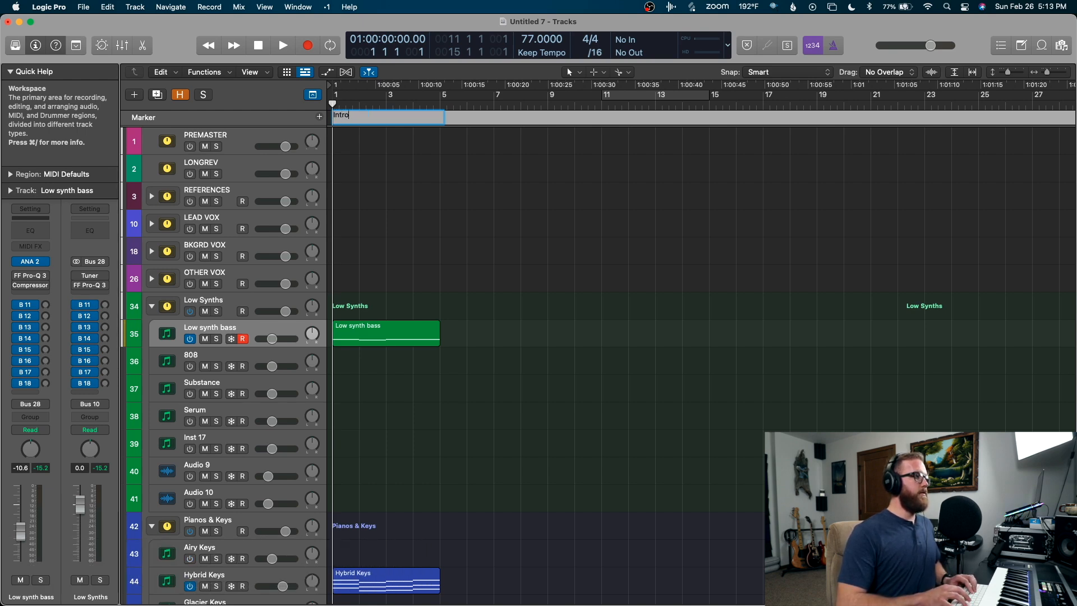
pyautogui.write('ro')
pyautogui.press('Return')
# - Move the playhead to bar 5 and create a marker named Verse there
pyautogui.press('space')
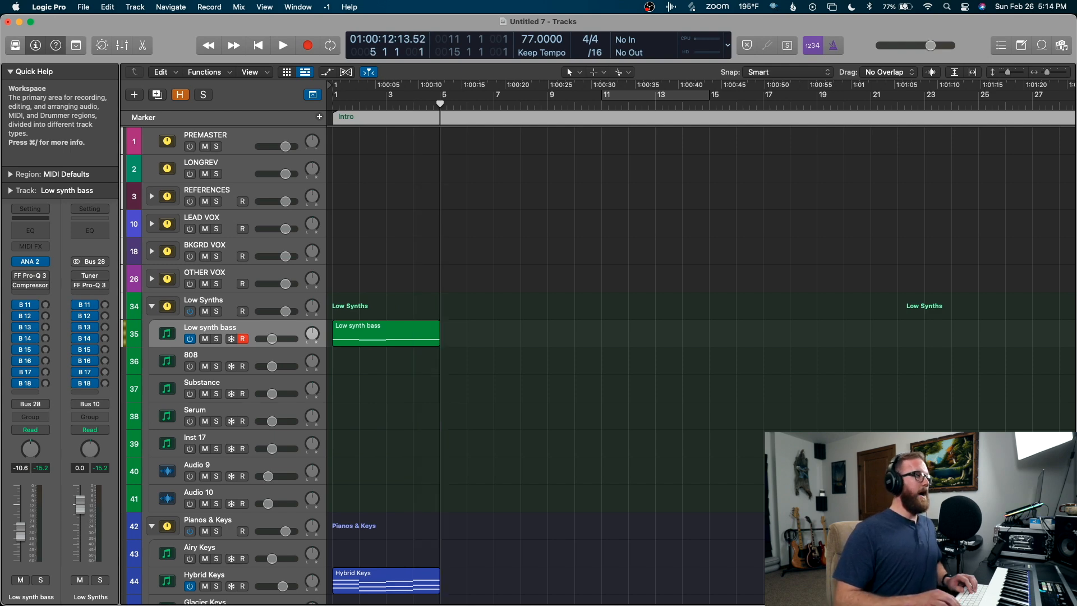
pyautogui.hotkey('alt', "'")
pyautogui.hotkey('alt', 'shift', "'")
pyautogui.write('M')
pyautogui.write('erse')
pyautogui.press('Return')
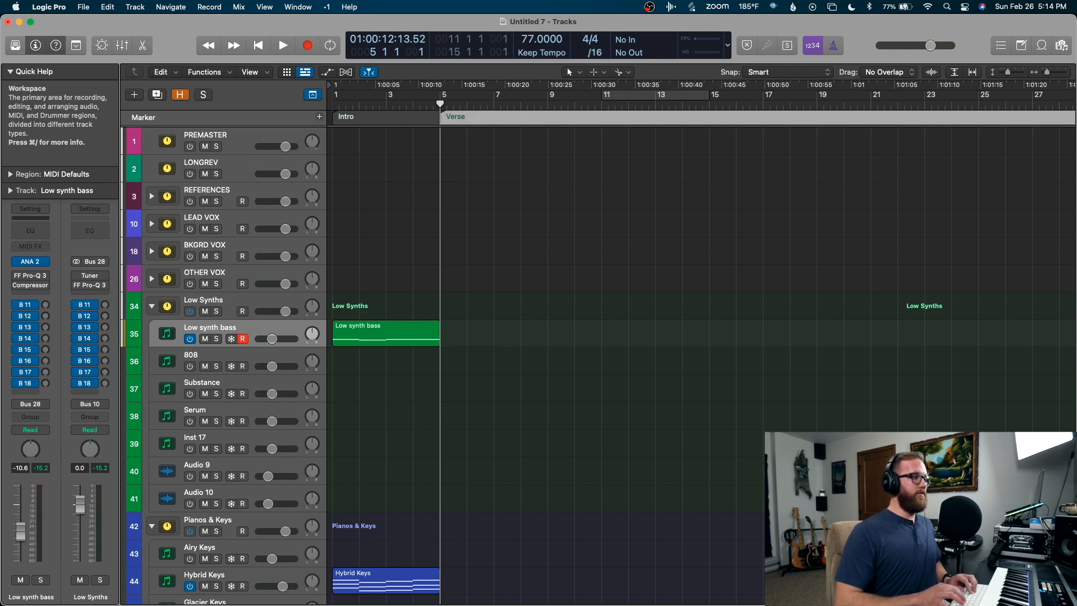
# - Advance the playhead to bar 13 and create a marker named Pre there
pyautogui.press('.')
pyautogui.press('.')
pyautogui.press('.')
pyautogui.press('.')
pyautogui.press('.')
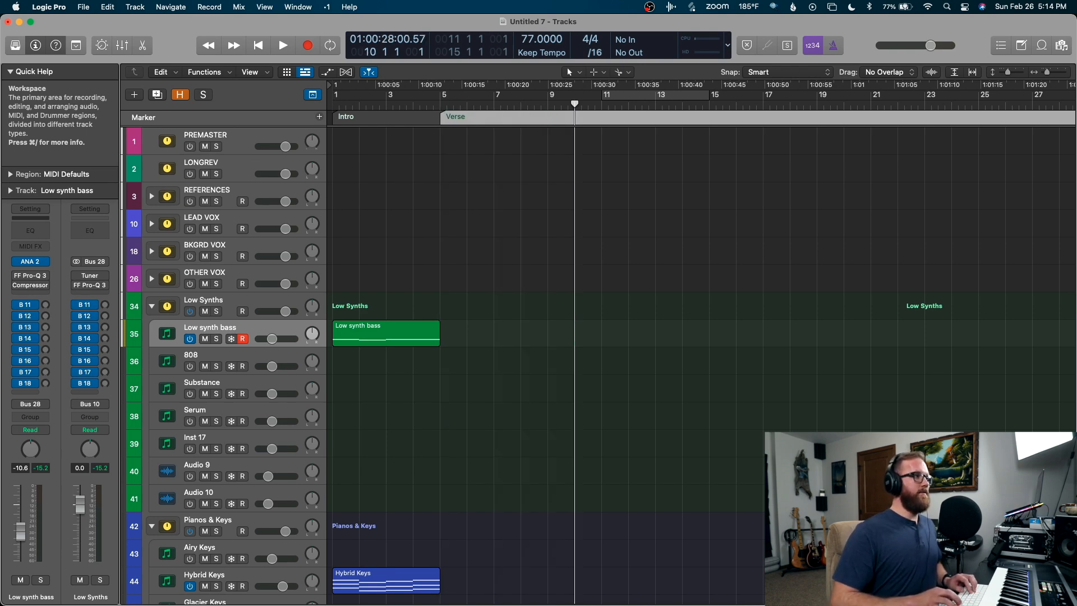
pyautogui.press('.')
pyautogui.press('.')
pyautogui.press('.')
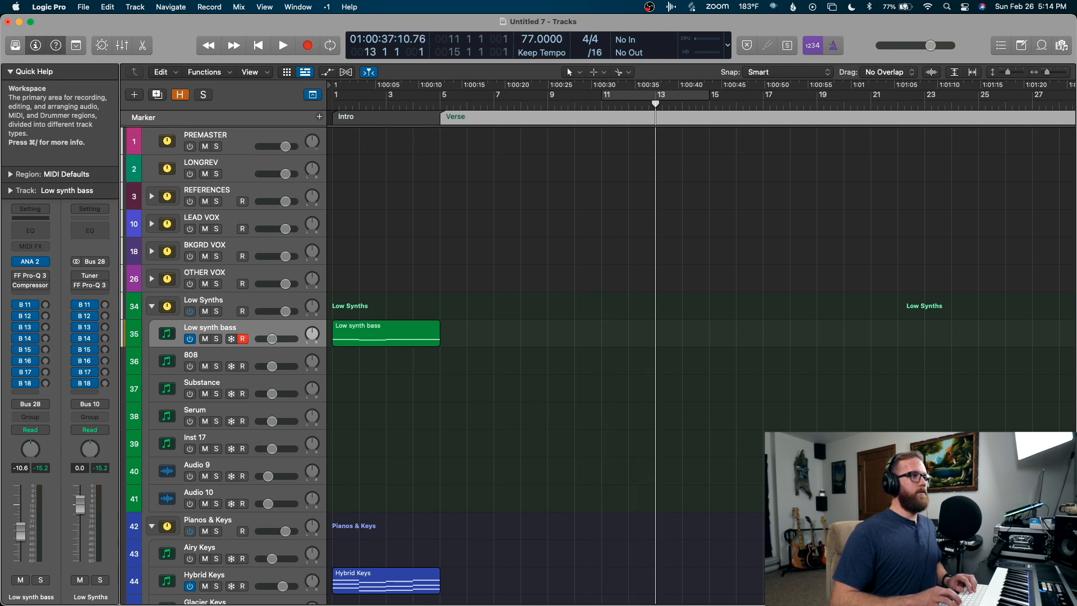
pyautogui.hotkey('alt', "'")
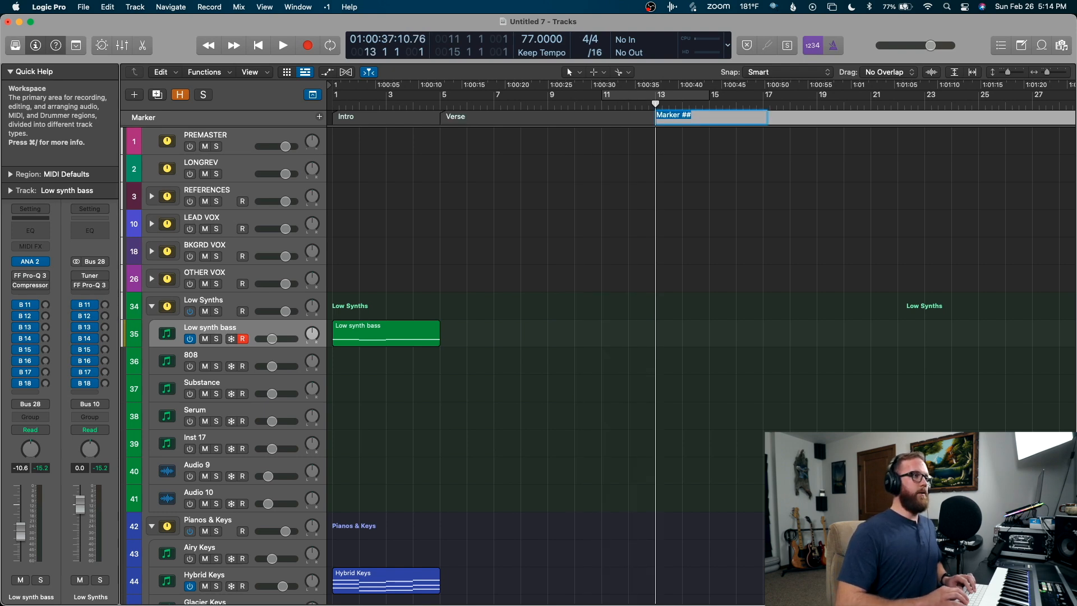
pyautogui.hotkey('shift', "'")
pyautogui.write('Pre')
pyautogui.press('Return')
# - Create a marker named Chorus at bar 15 and return the playhead to the project start
pyautogui.press('.')
pyautogui.press('.')
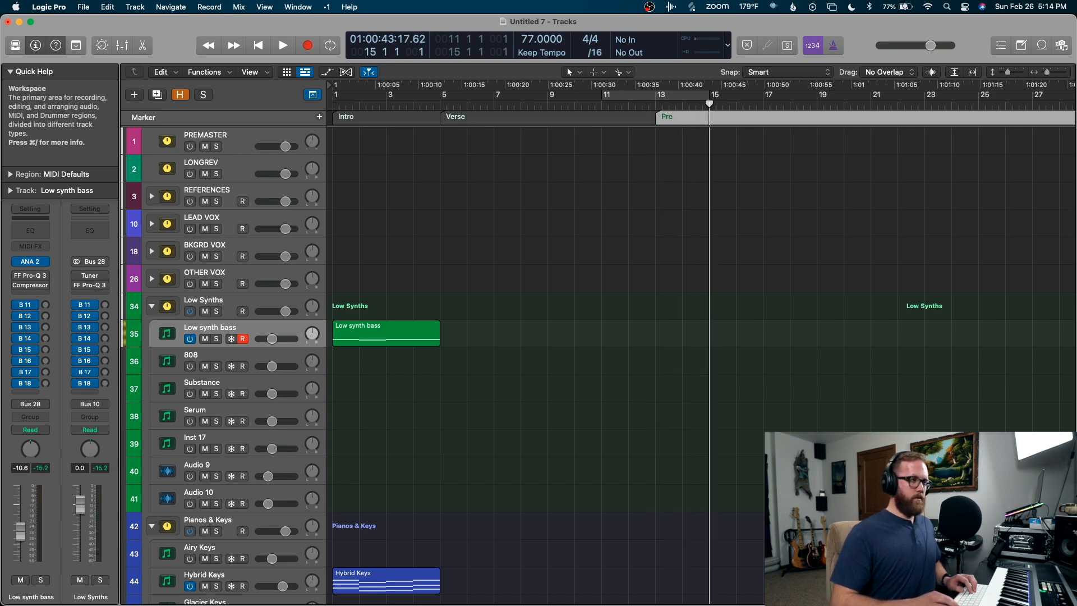
pyautogui.hotkey('alt', "'")
pyautogui.hotkey('shift', "'")
pyautogui.write('Choru')
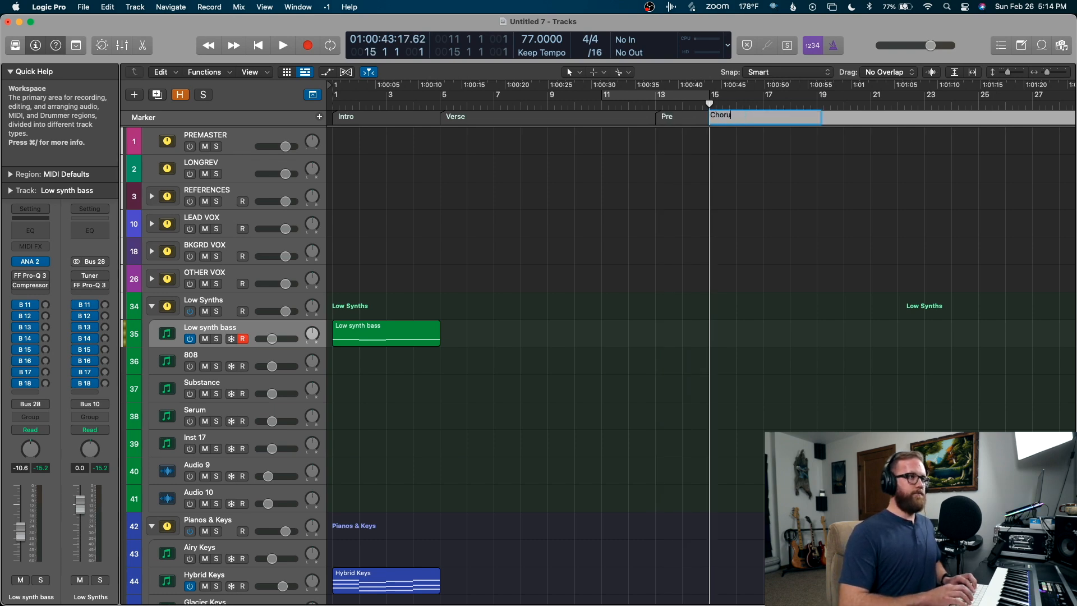
pyautogui.press('Return')
pyautogui.press('Return')
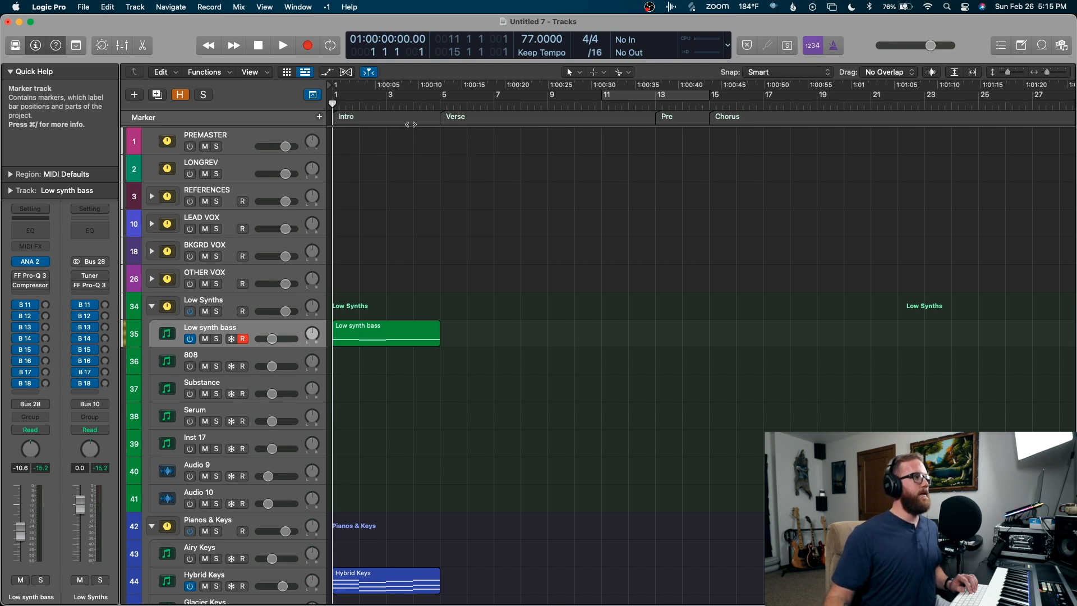
# - Color the Intro marker green and the Verse marker blue
pyautogui.click(407, 116)
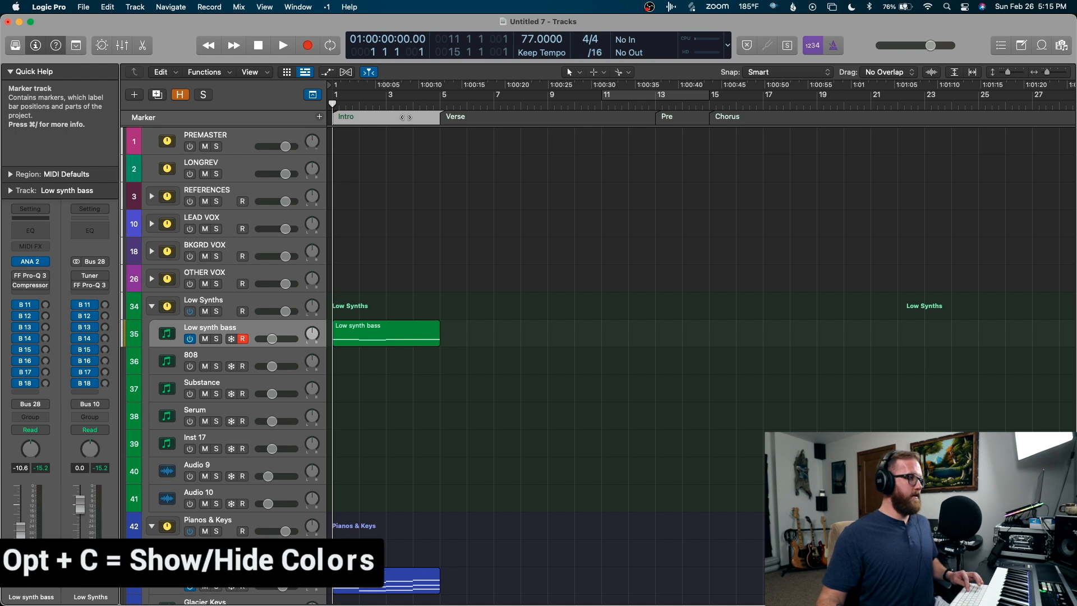
pyautogui.hotkey('alt', 'c')
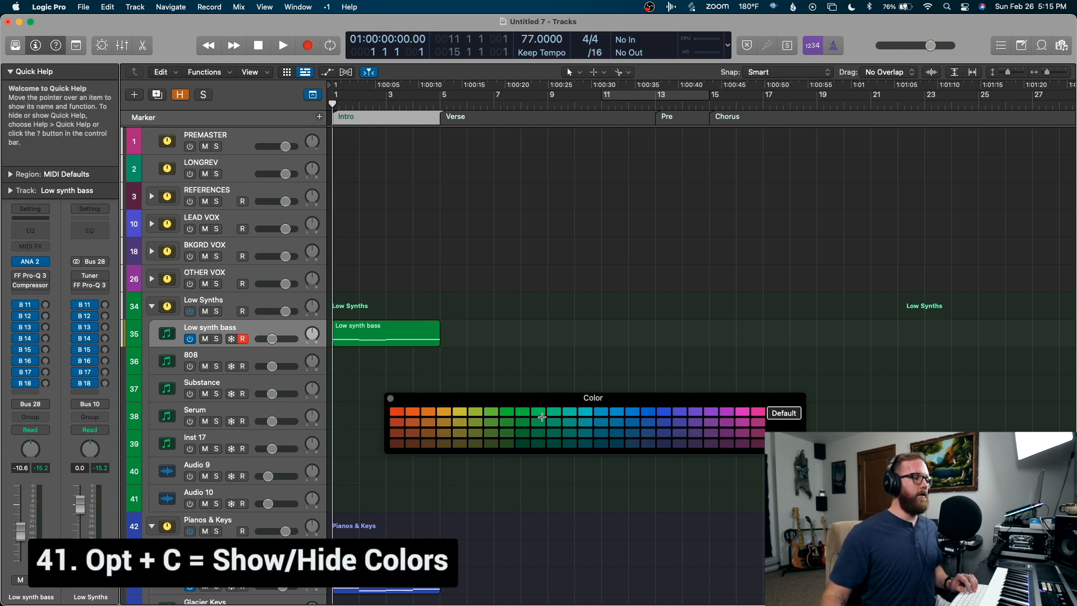
pyautogui.click(542, 417)
pyautogui.press('Right')
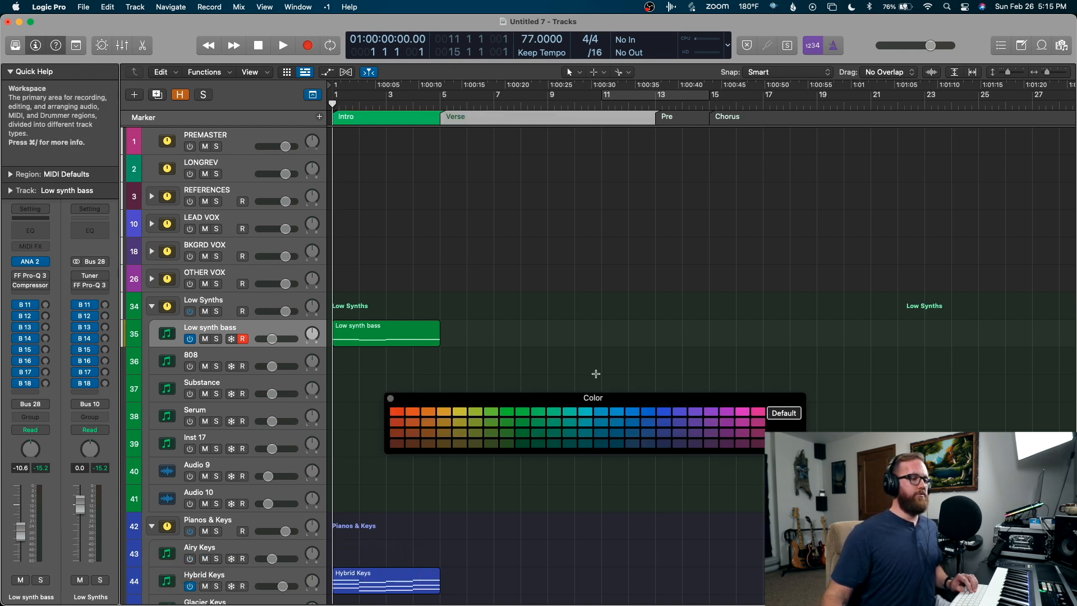
pyautogui.click(649, 411)
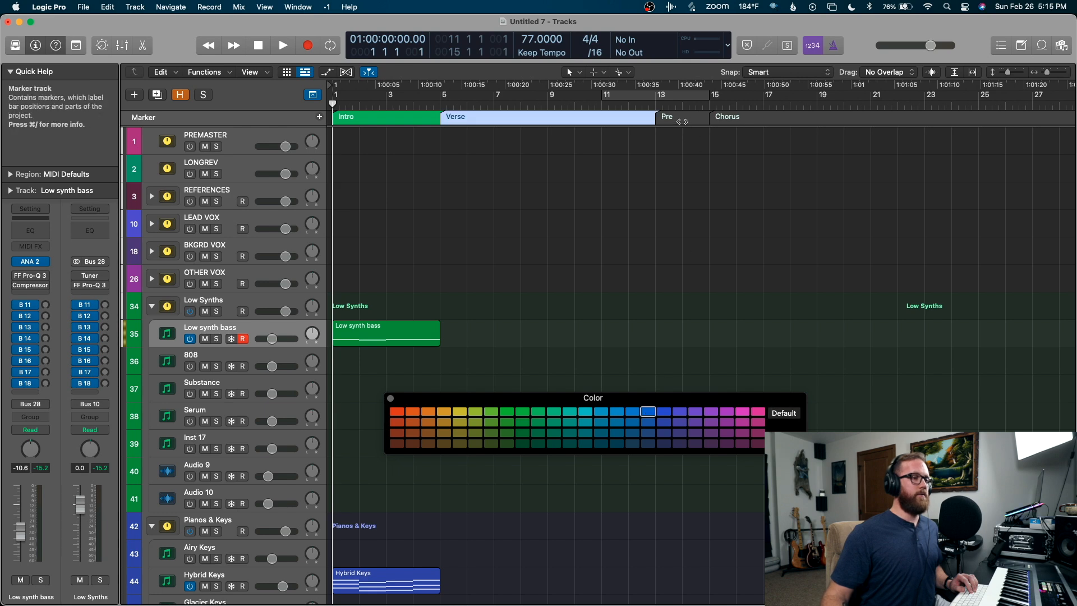
# - Color the Pre marker olive green and the Chorus marker pink, then close the color palette
pyautogui.click(682, 121)
pyautogui.click(491, 422)
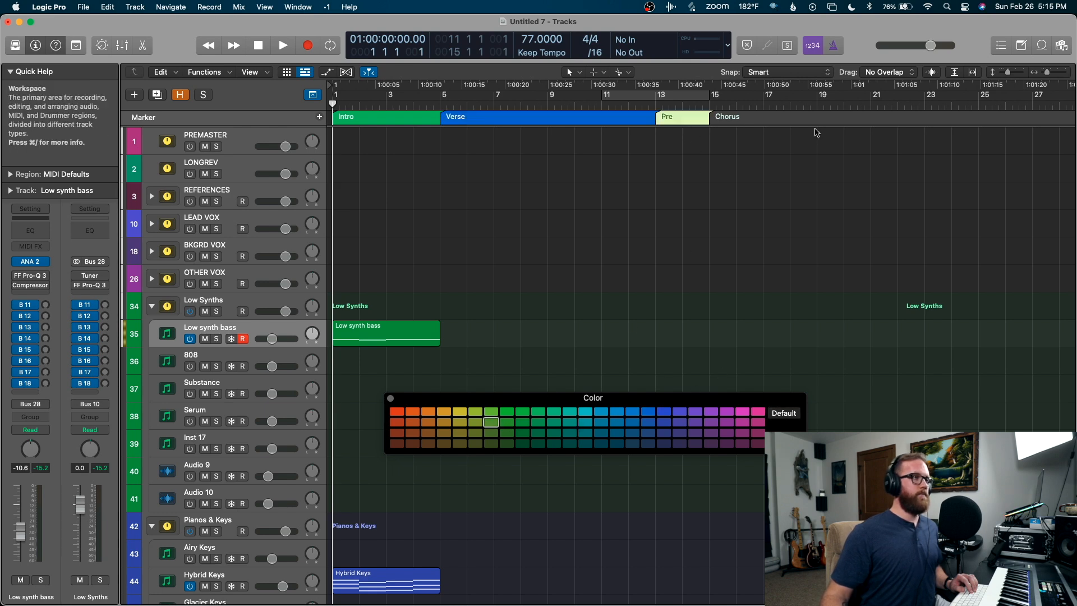
pyautogui.click(817, 119)
pyautogui.click(758, 413)
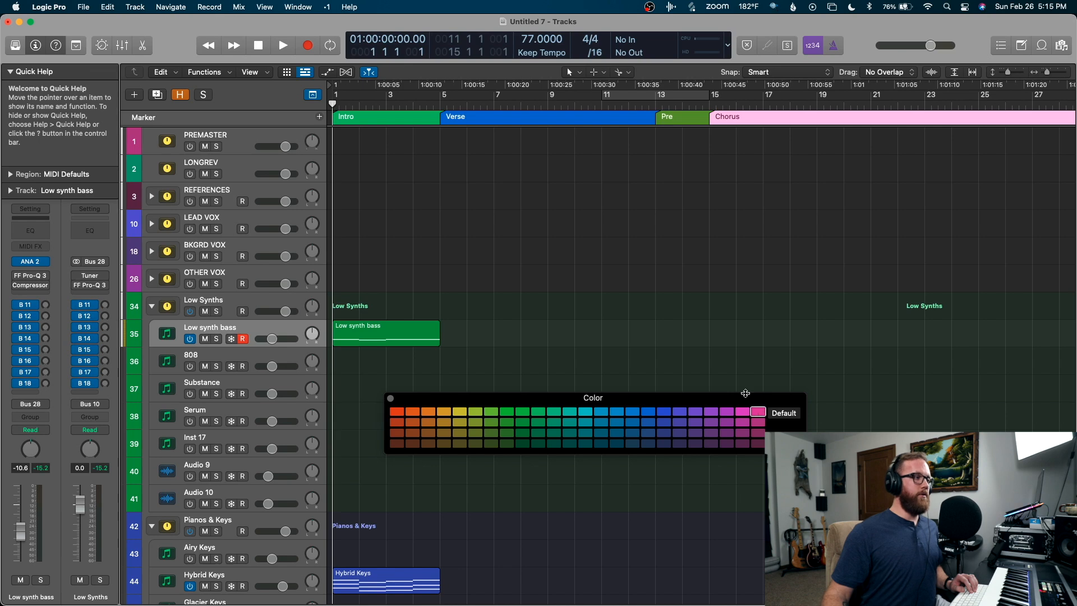
pyautogui.click(389, 398)
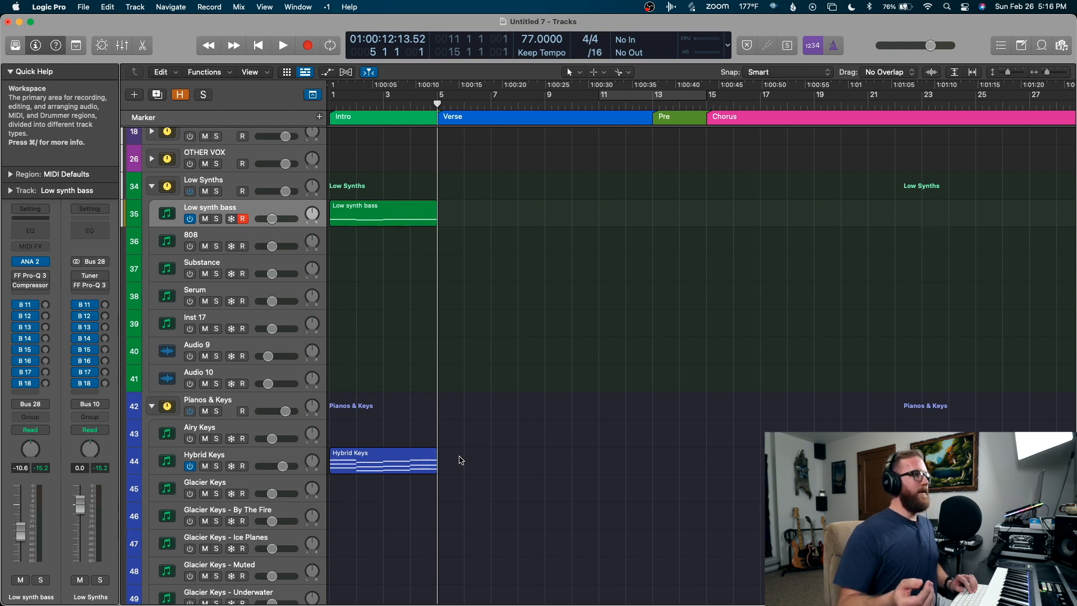
# - Repeat the Hybrid Keys region twice so that it fills the Verse up to bar 13
pyautogui.click(422, 463)
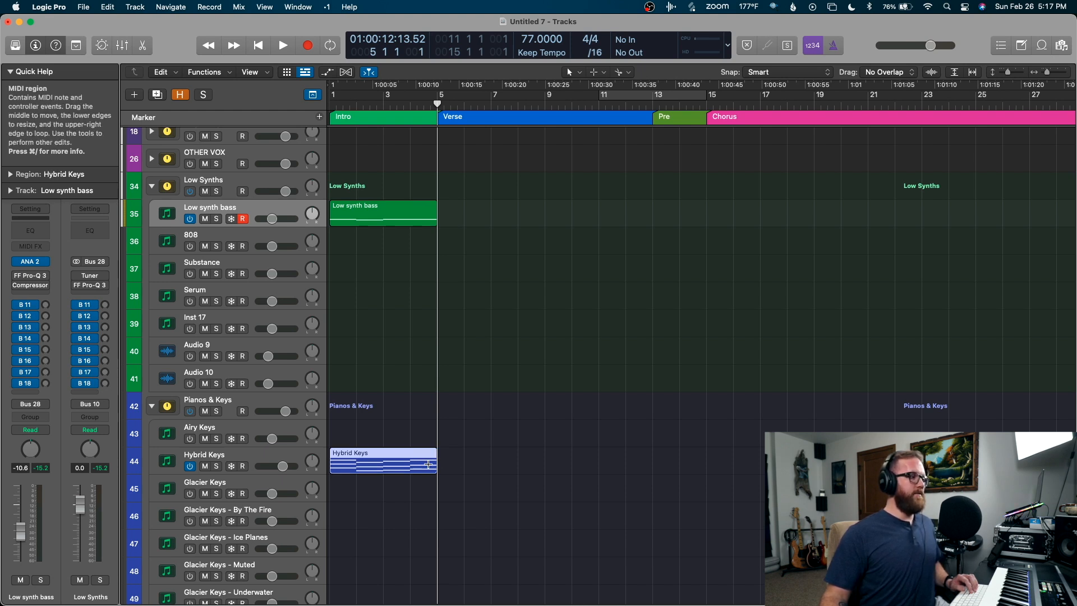
pyautogui.press('super+r')
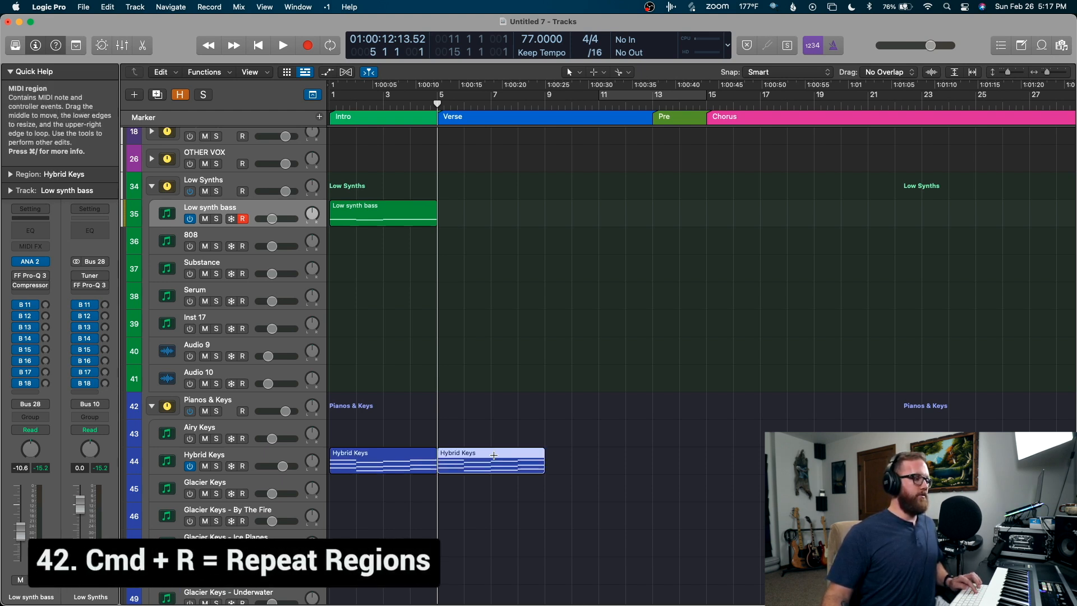
pyautogui.press('super+r')
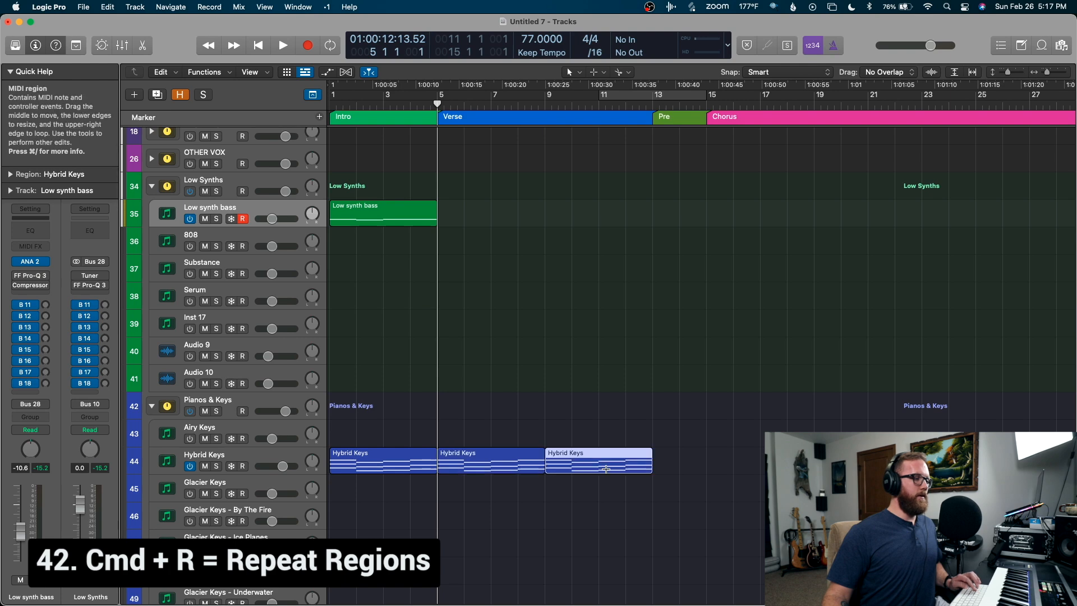
pyautogui.click(685, 460)
# - Repeat the Low synth bass region twice so that it fills the Verse up to bar 13
pyautogui.click(418, 214)
pyautogui.press('super+r')
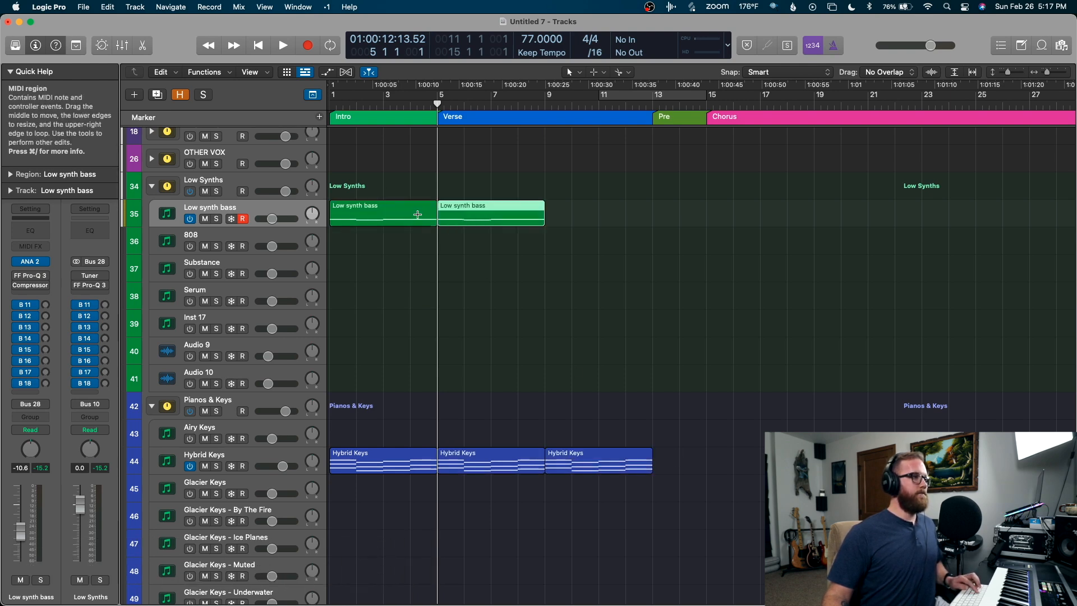
pyautogui.press('super+r')
pyautogui.click(686, 211)
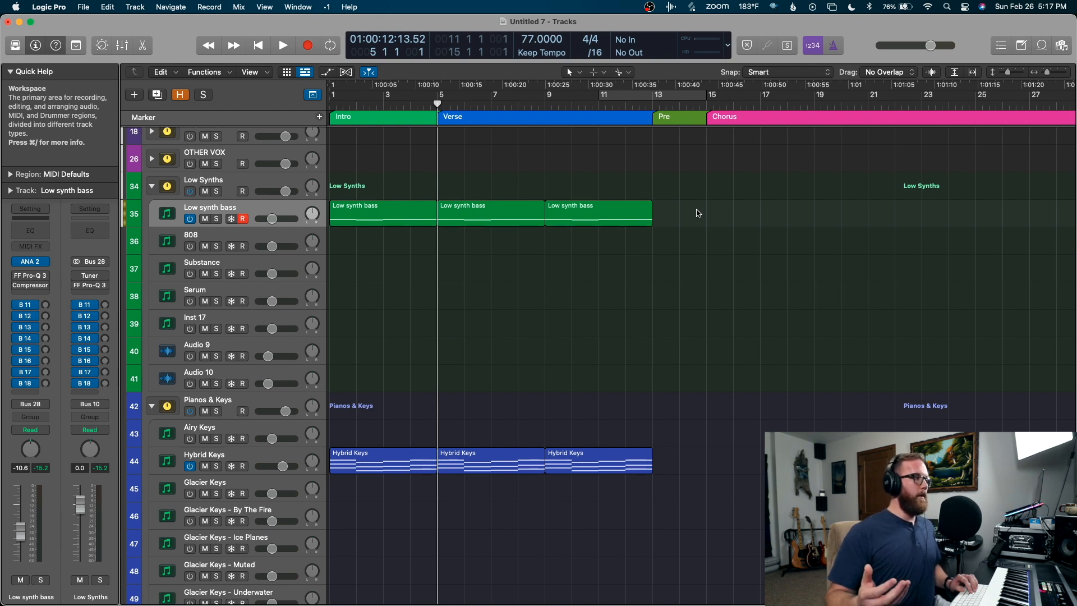
# - Move the Noire track directly below Hybrid Keys and turn it on
pyautogui.scroll(-10, 582, 329)
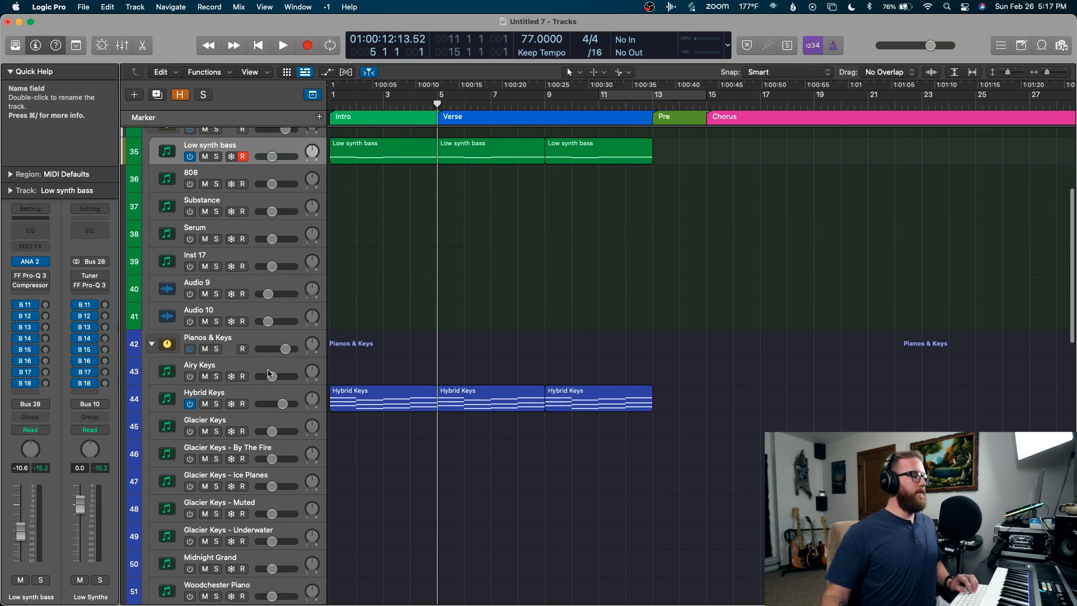
pyautogui.scroll(-8, 273, 366)
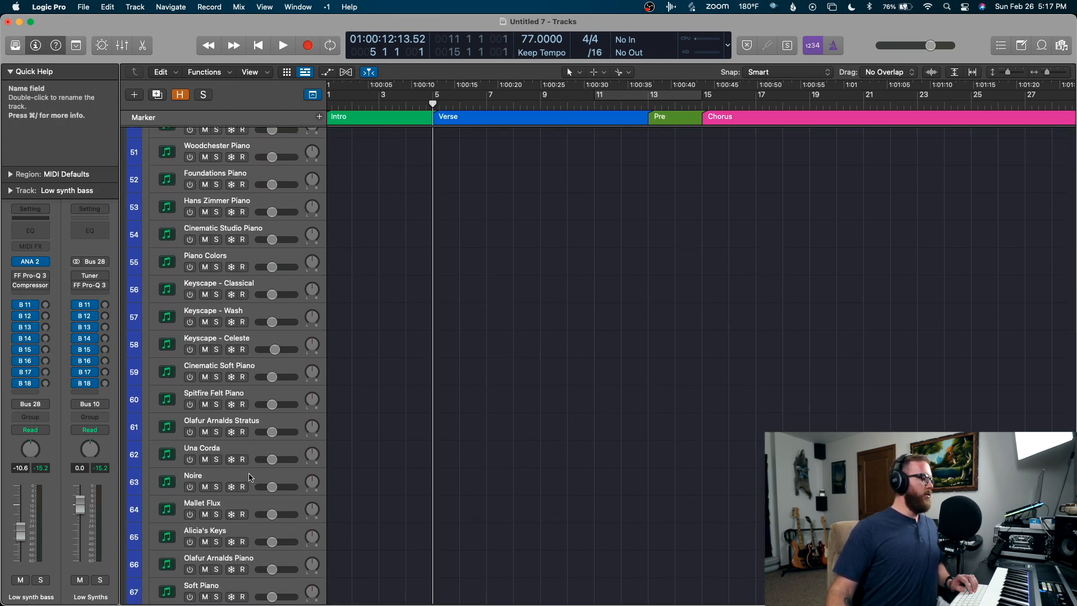
pyautogui.click(250, 480)
pyautogui.moveTo(251, 483); pyautogui.dragTo(250, 197)
pyautogui.moveTo(257, 380); pyautogui.dragTo(277, 222)
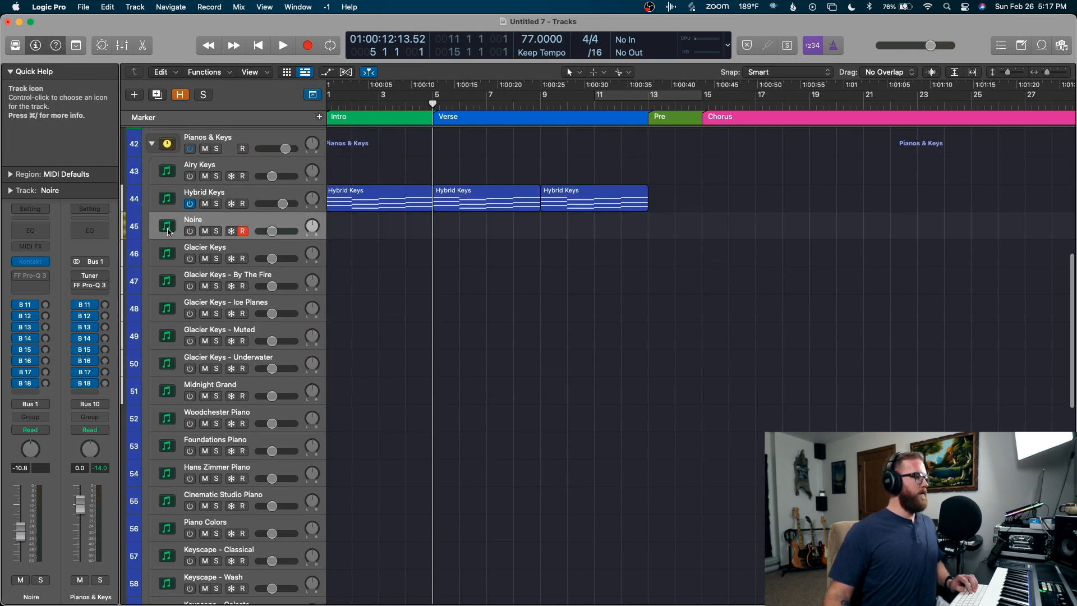
pyautogui.click(190, 231)
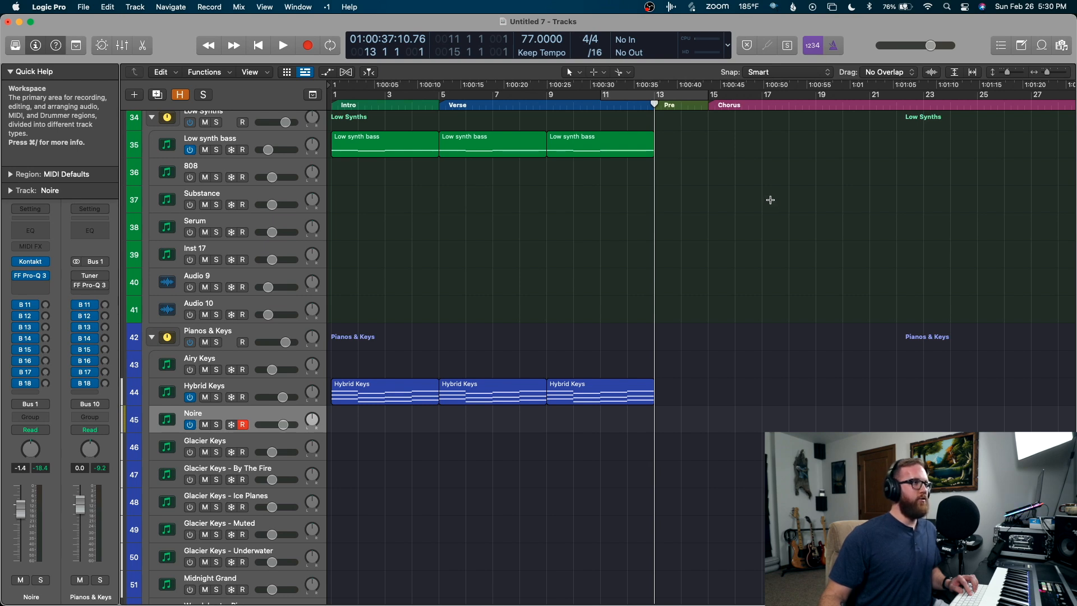
# - Show the global tracks, extend the Pre marker to bar 17 and hide the global tracks again
pyautogui.press('g')
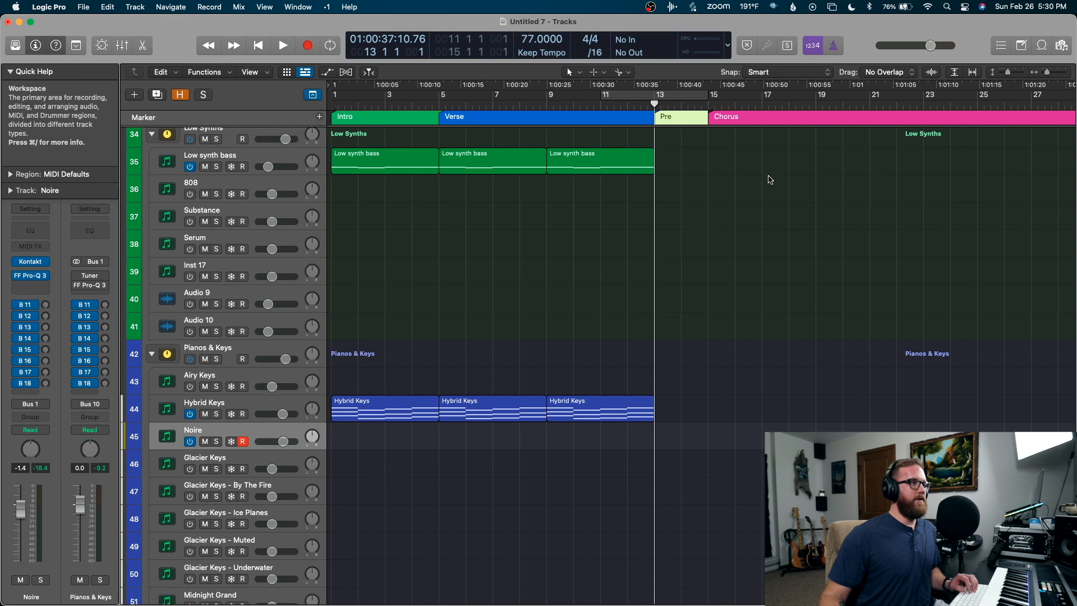
pyautogui.moveTo(708, 117); pyautogui.dragTo(762, 118)
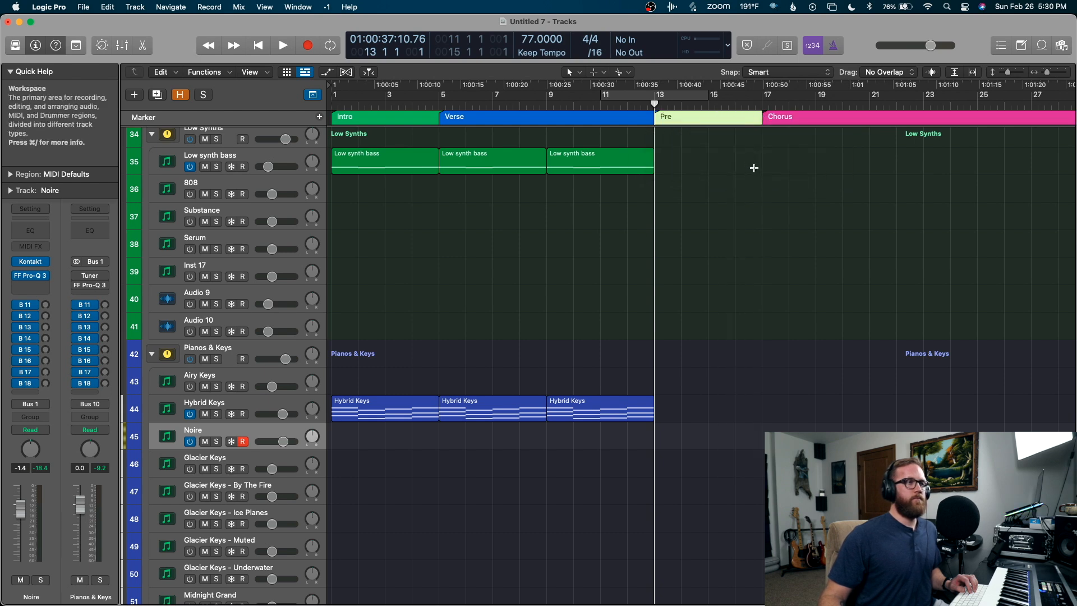
pyautogui.press('g')
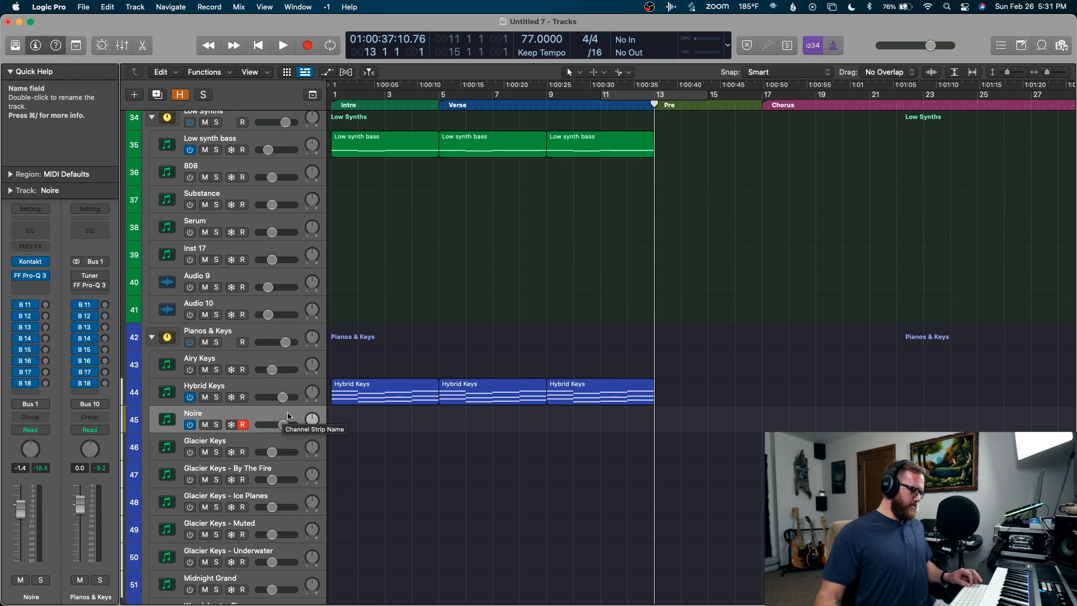
# - View the Noire track's Kontakt instrument and FF Pro-Q 3 plug-in, then close both windows
pyautogui.press('v')
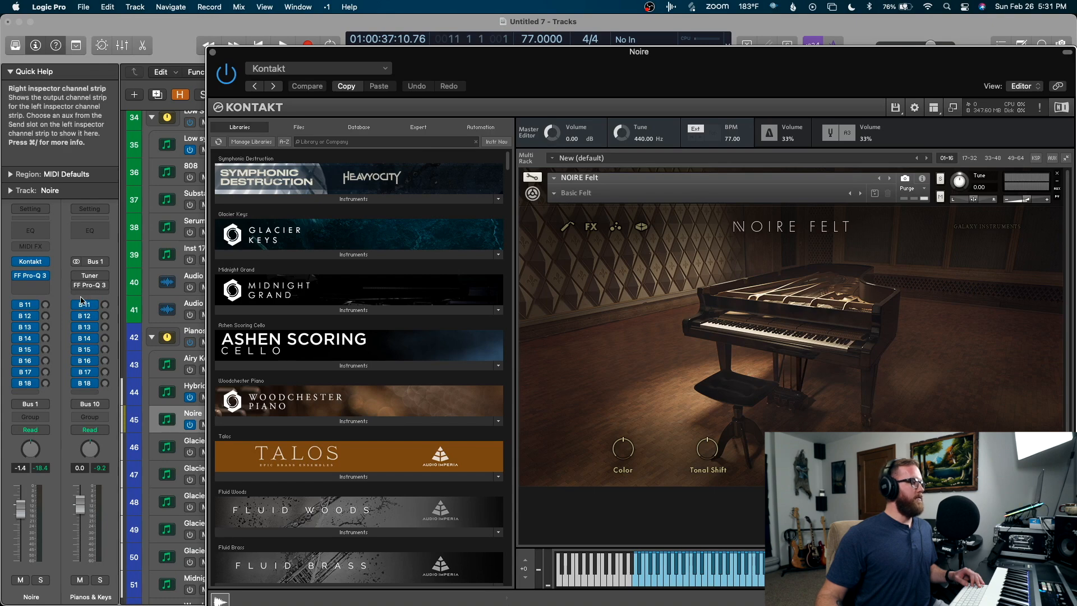
pyautogui.click(45, 279)
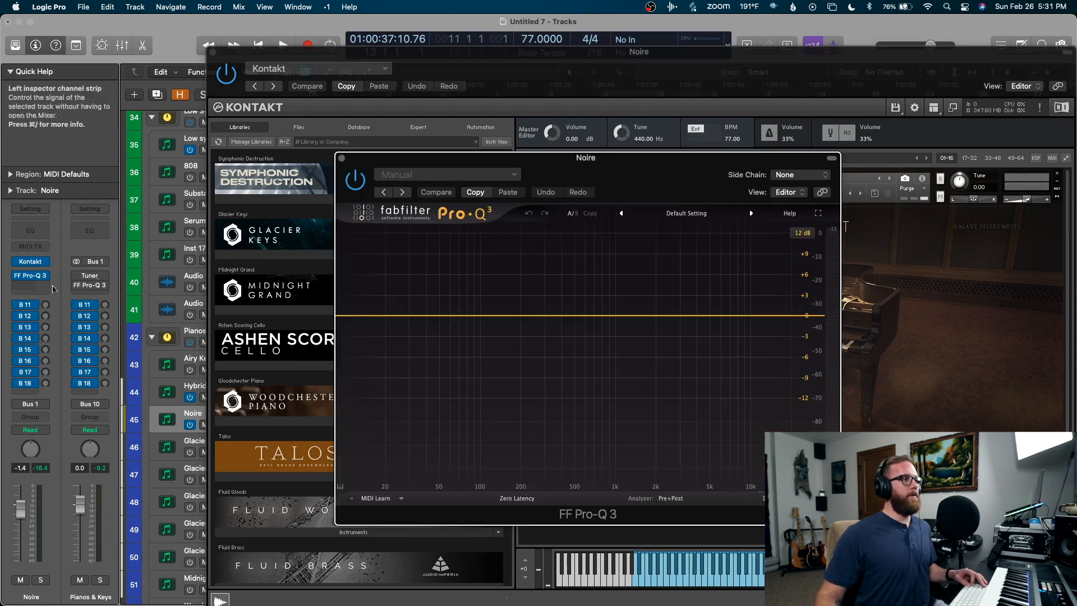
pyautogui.click(343, 159)
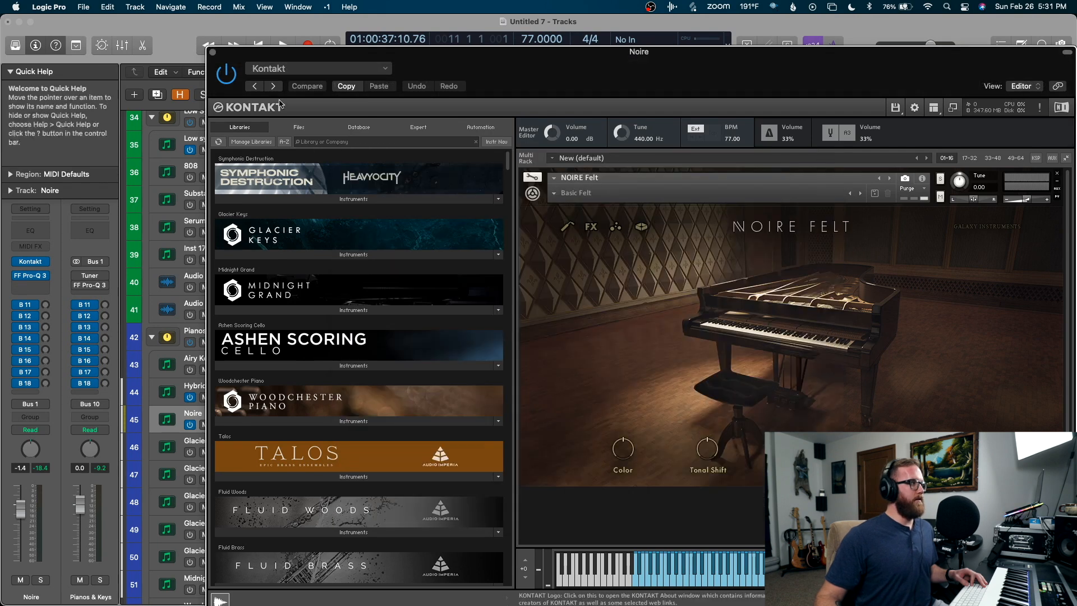
pyautogui.click(214, 52)
# - Look up where key commands are edited and which shortcut opens them, without opening the editor
pyautogui.click(49, 7)
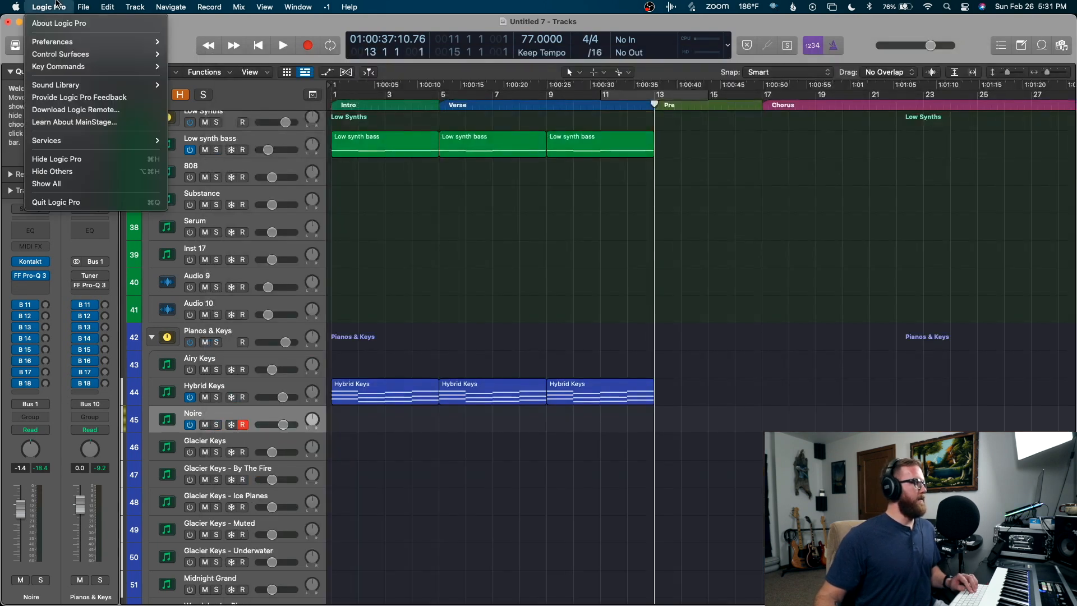
pyautogui.moveTo(90, 69)
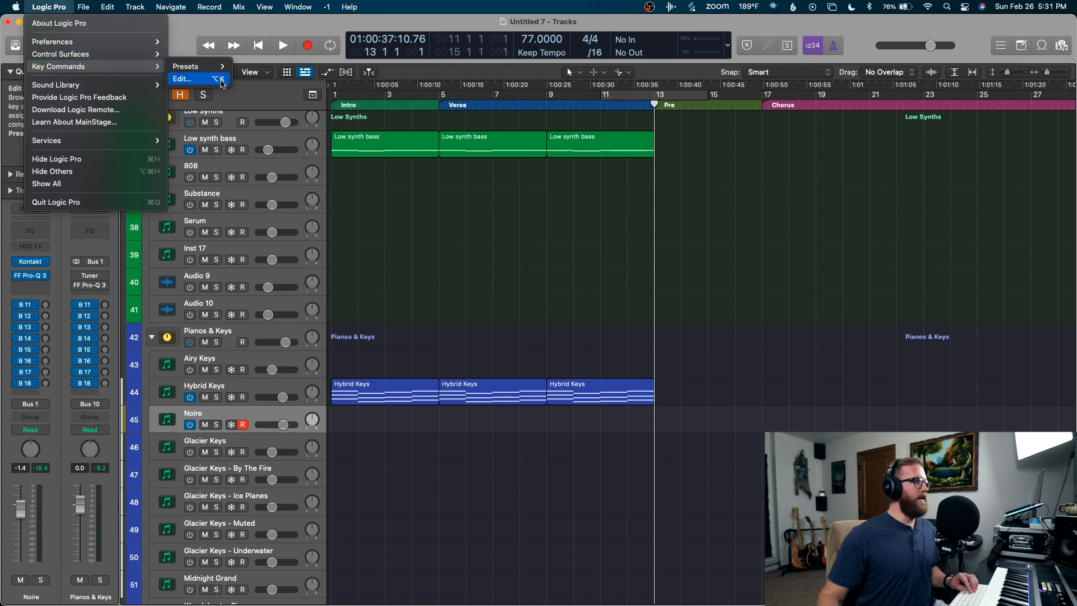
pyautogui.click(608, 304)
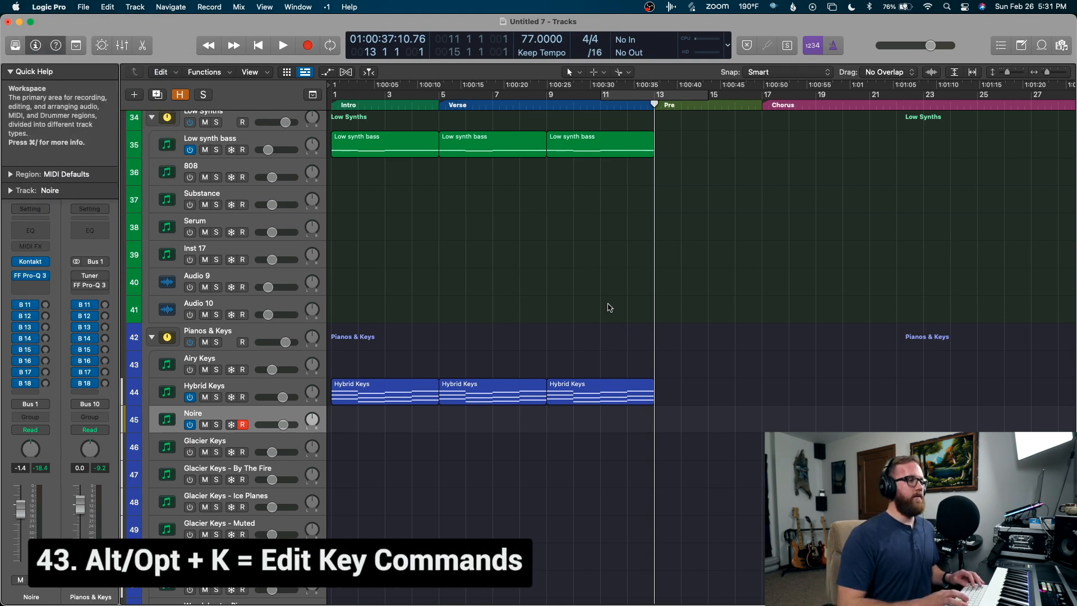
# - In the key commands editor, delete and relearn Option+Shift+Q by key position for Open/Close Instrument Plug-in Window of focused Track
pyautogui.hotkey('alt', 'k')
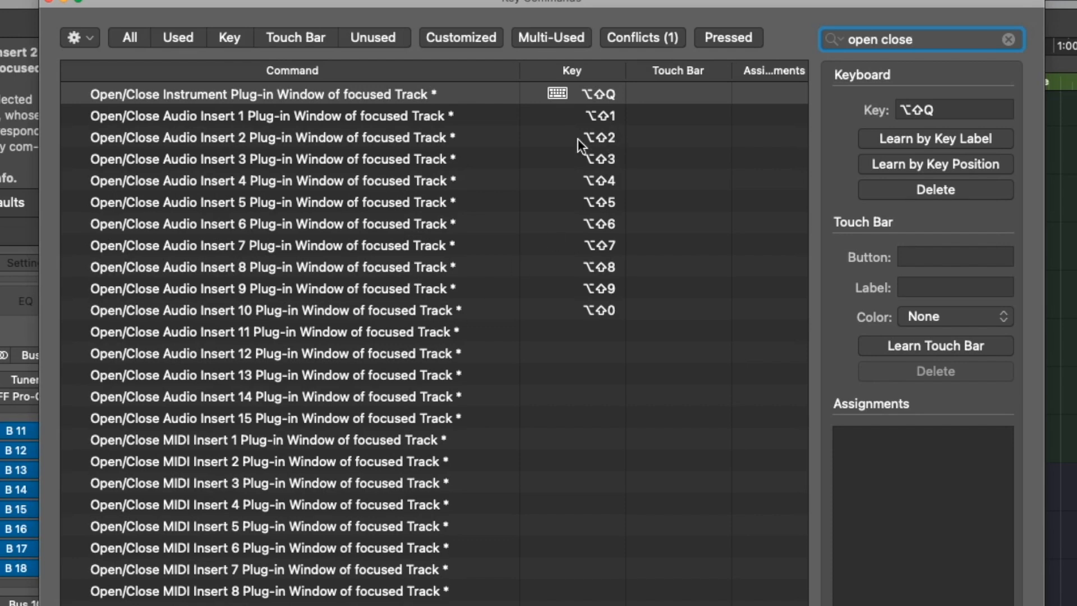
pyautogui.click(594, 96)
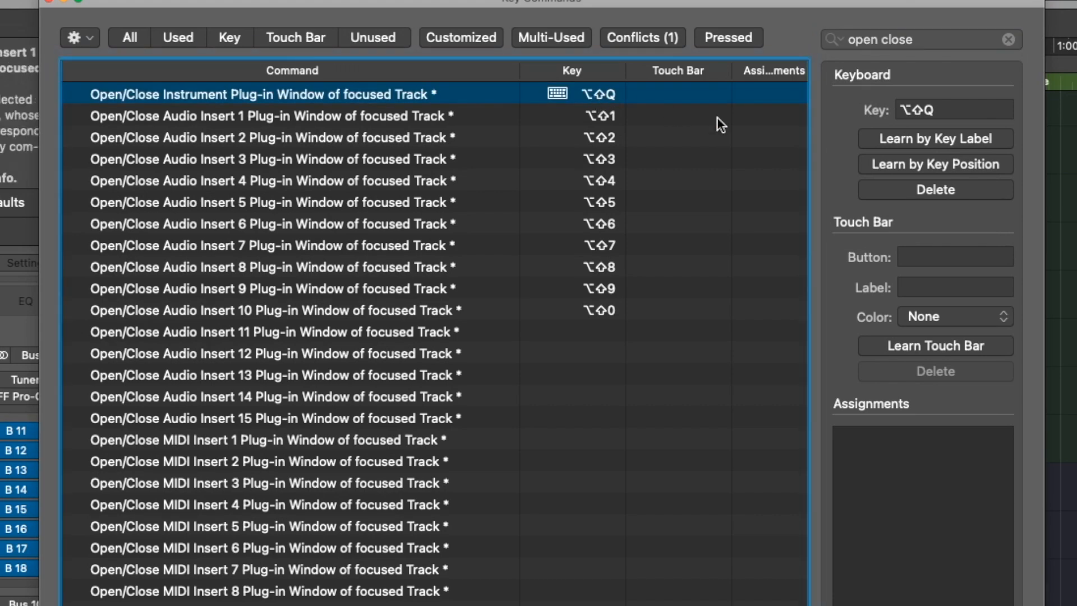
pyautogui.click(931, 190)
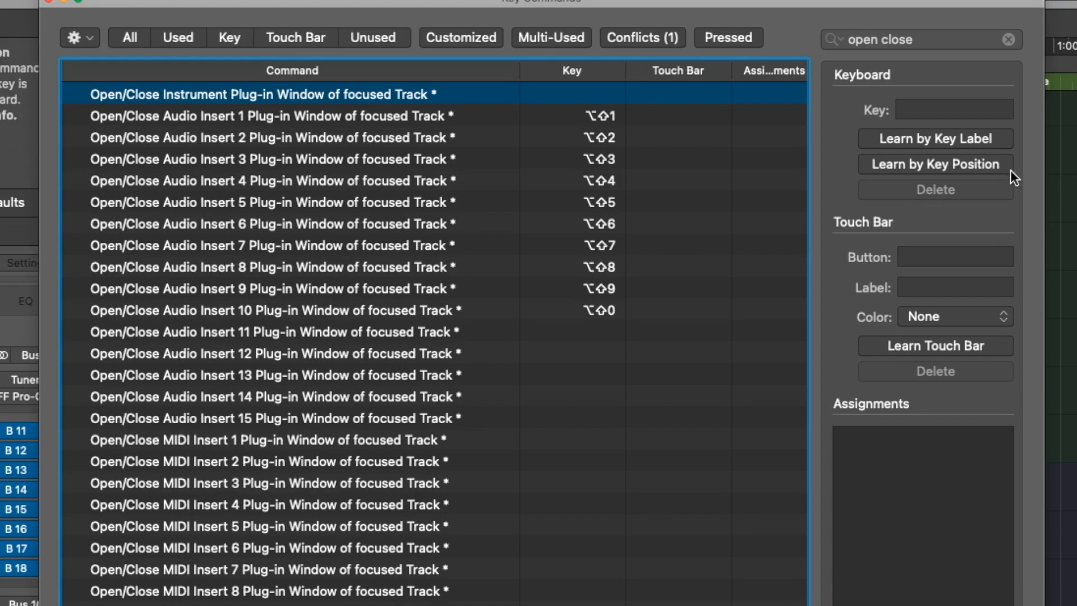
pyautogui.click(987, 164)
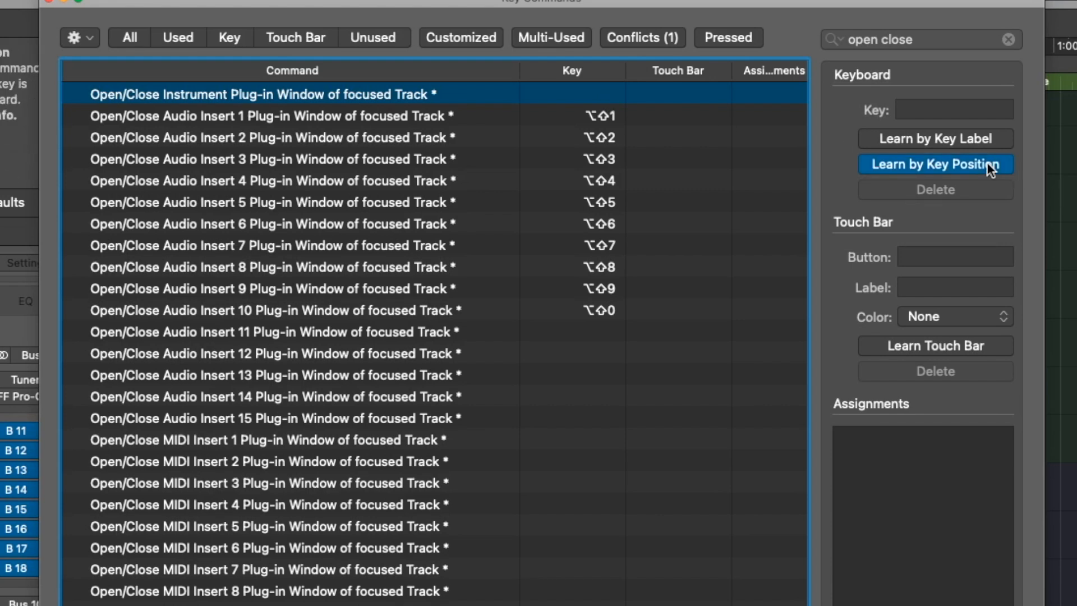
pyautogui.hotkey('alt', 'shift', 'q')
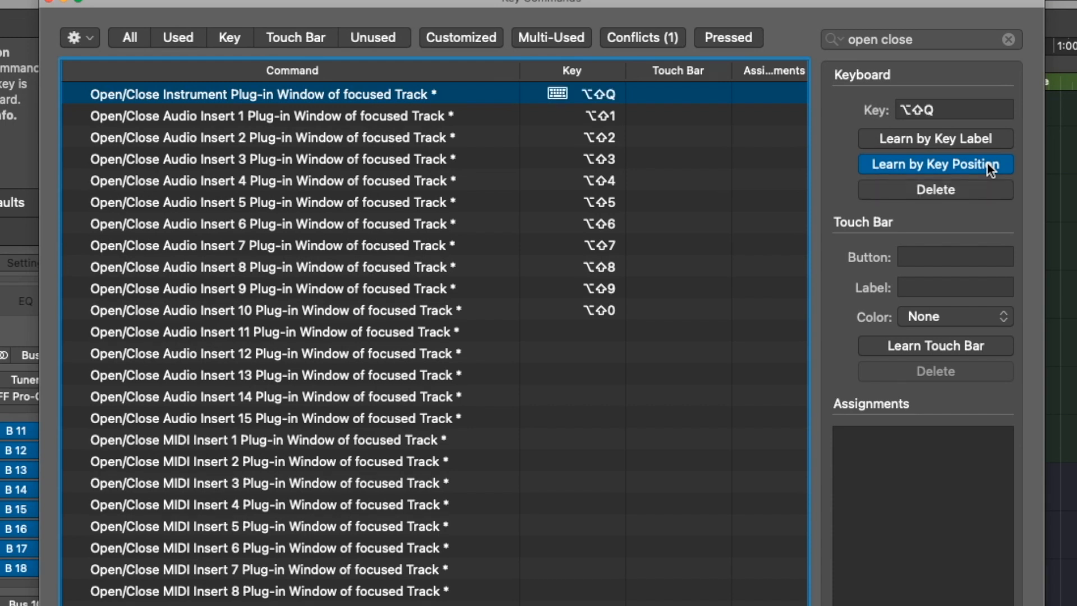
pyautogui.click(987, 164)
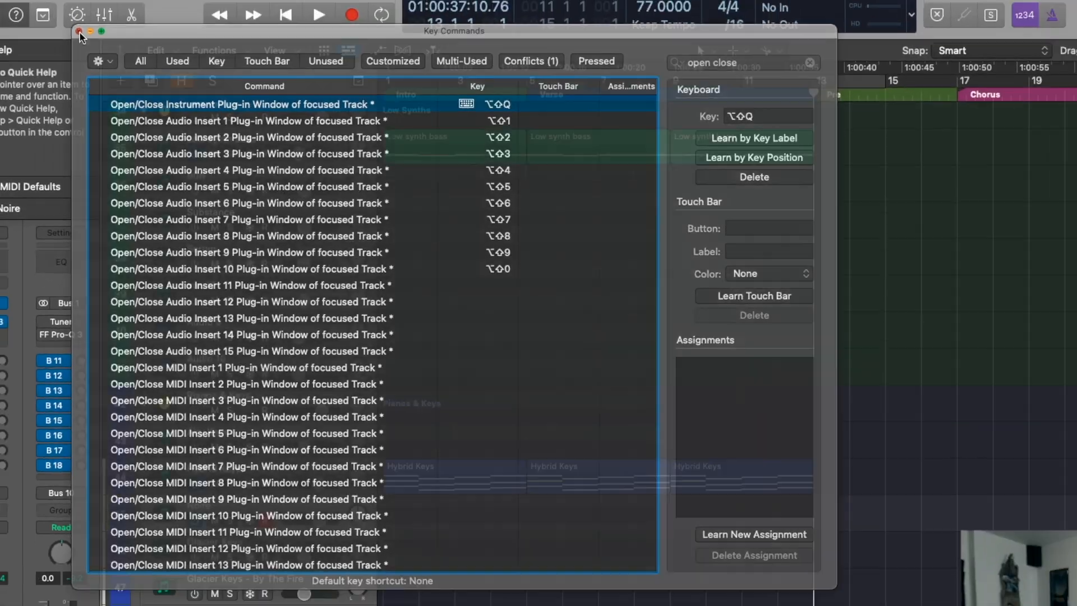
pyautogui.click(51, 3)
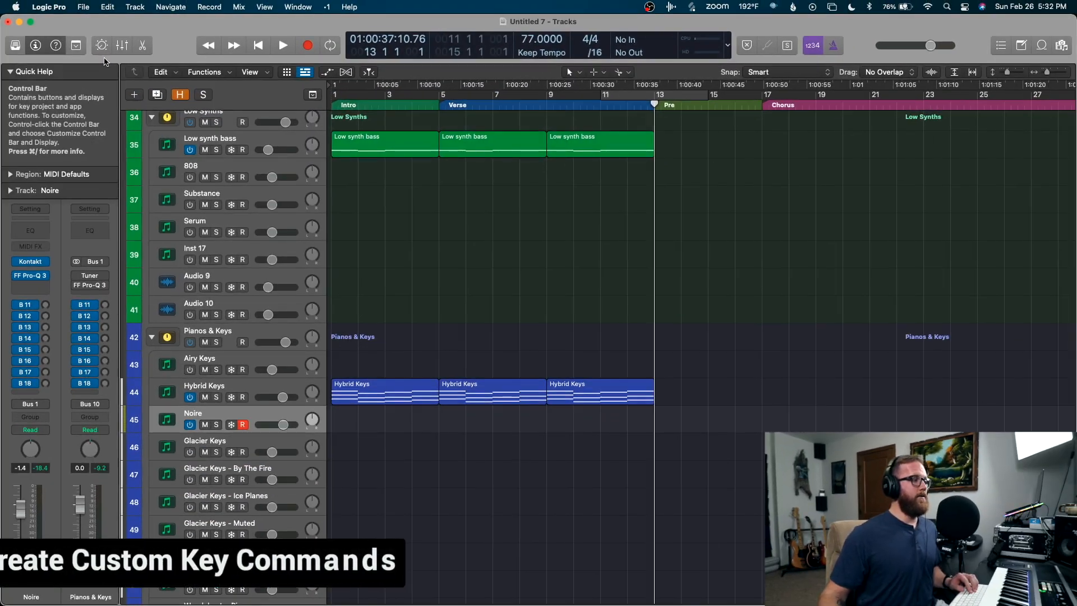
# - Copy the Hybrid Keys region at bar 9 to bar 13, under the Pre marker
pyautogui.hscroll(5, 673, 125)
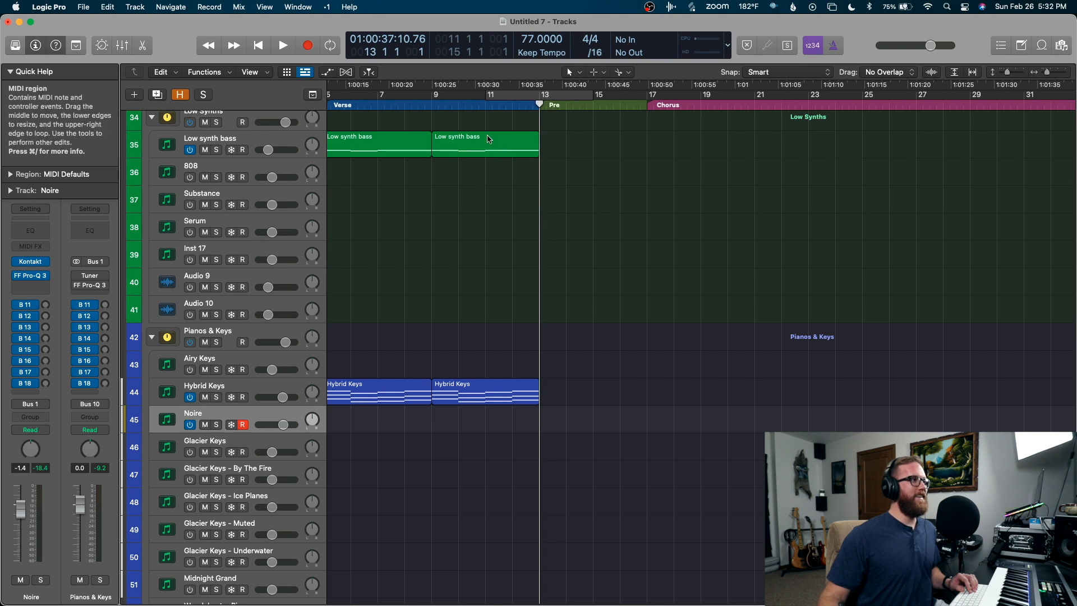
pyautogui.click(435, 104)
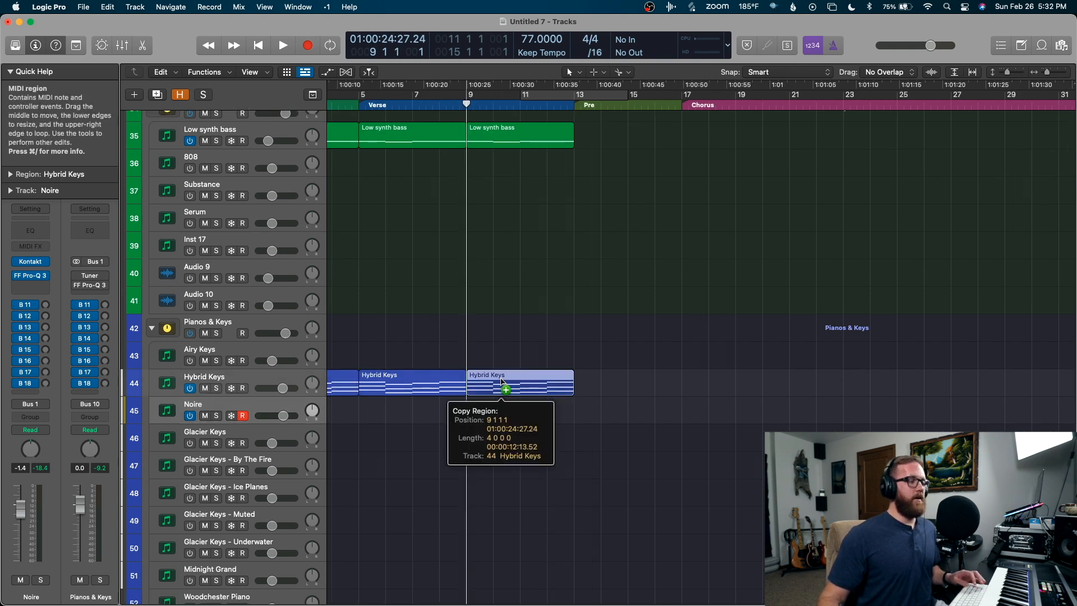
pyautogui.moveTo(503, 381); pyautogui.dragTo(625, 391)
pyautogui.click(724, 408)
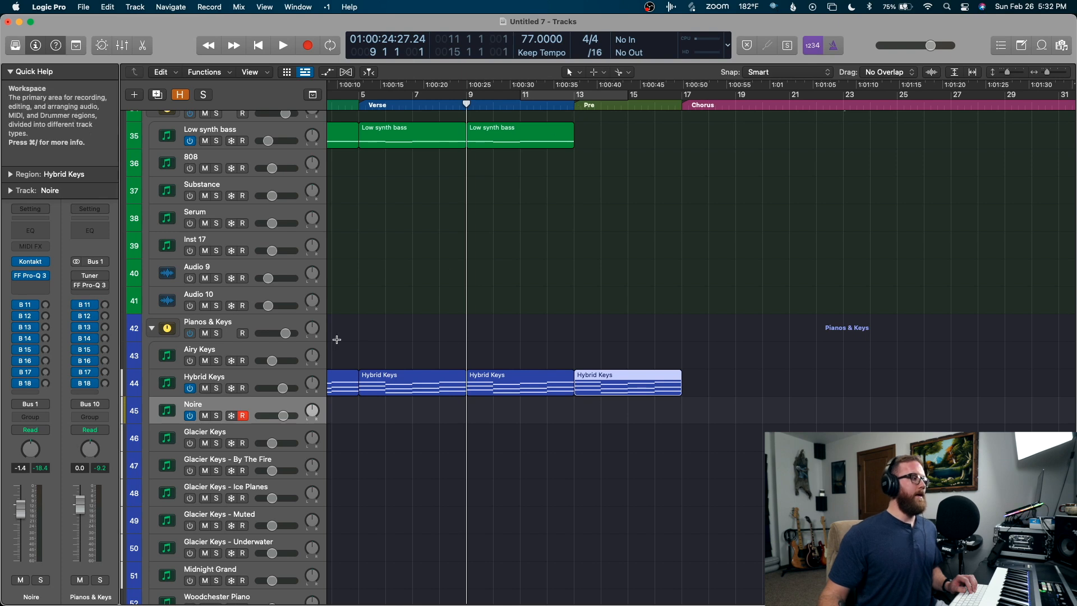
# - Move the copied Hybrid Keys region at bar 13 to the Noire track and name it after that track
pyautogui.click(262, 377)
pyautogui.click(262, 404)
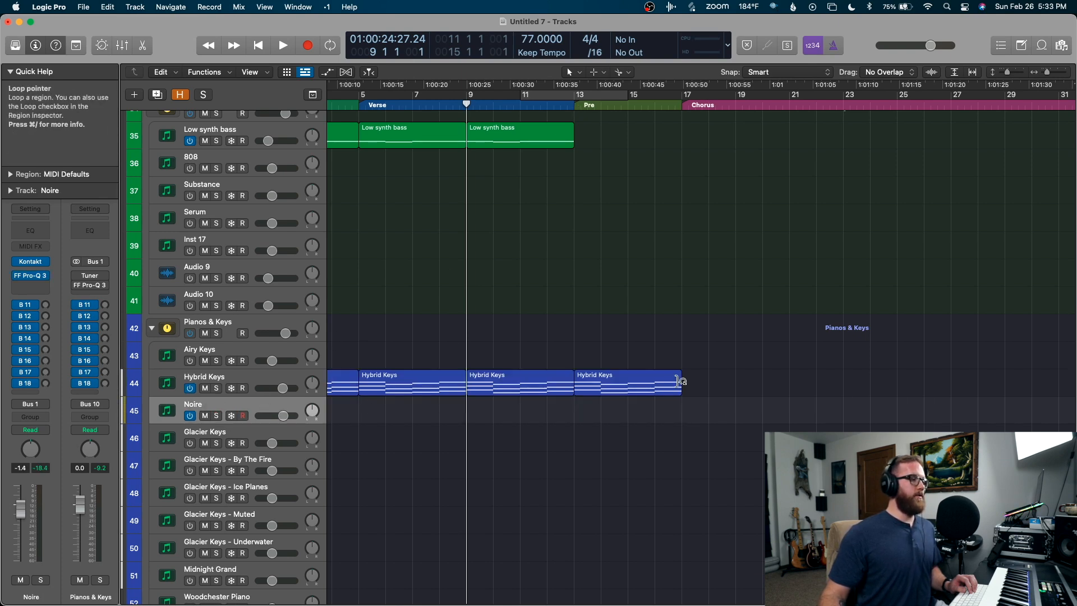
pyautogui.click(635, 384)
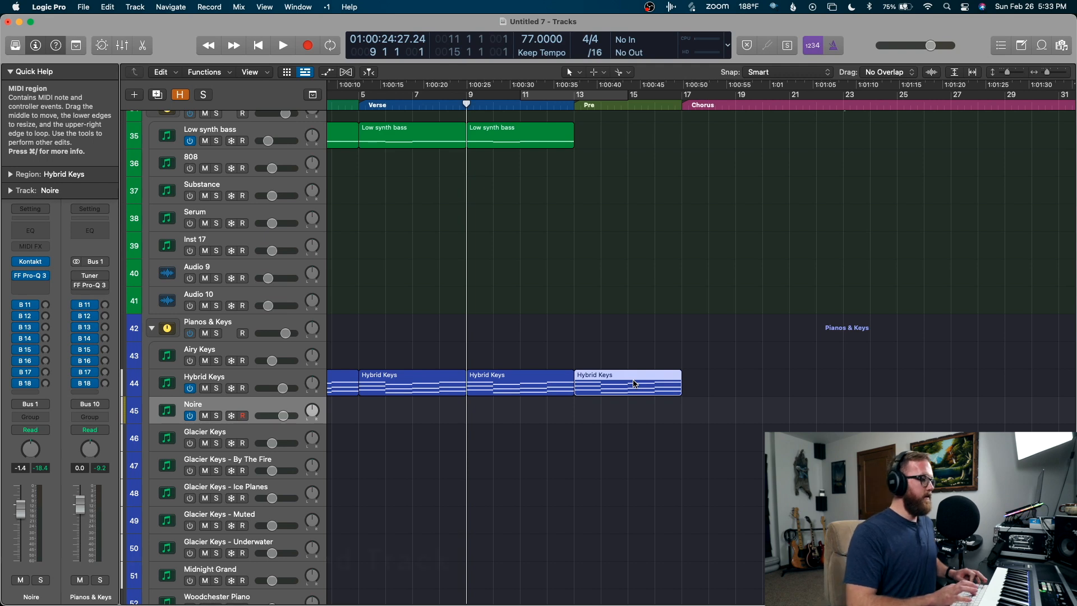
pyautogui.hotkey('ctrl', 'shift', 't')
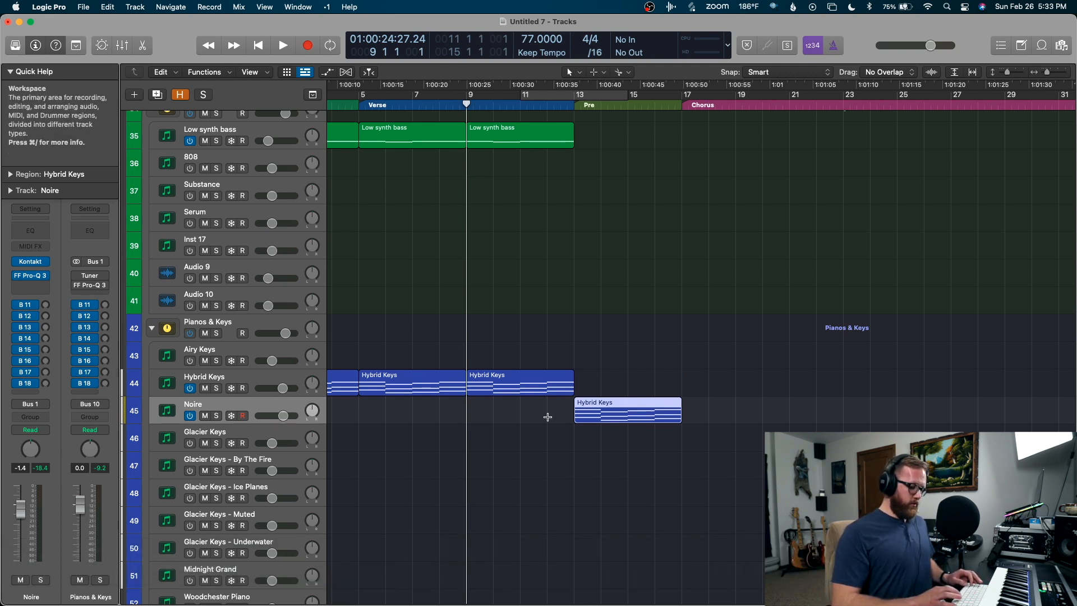
pyautogui.hotkey('alt', 'shift', 'n')
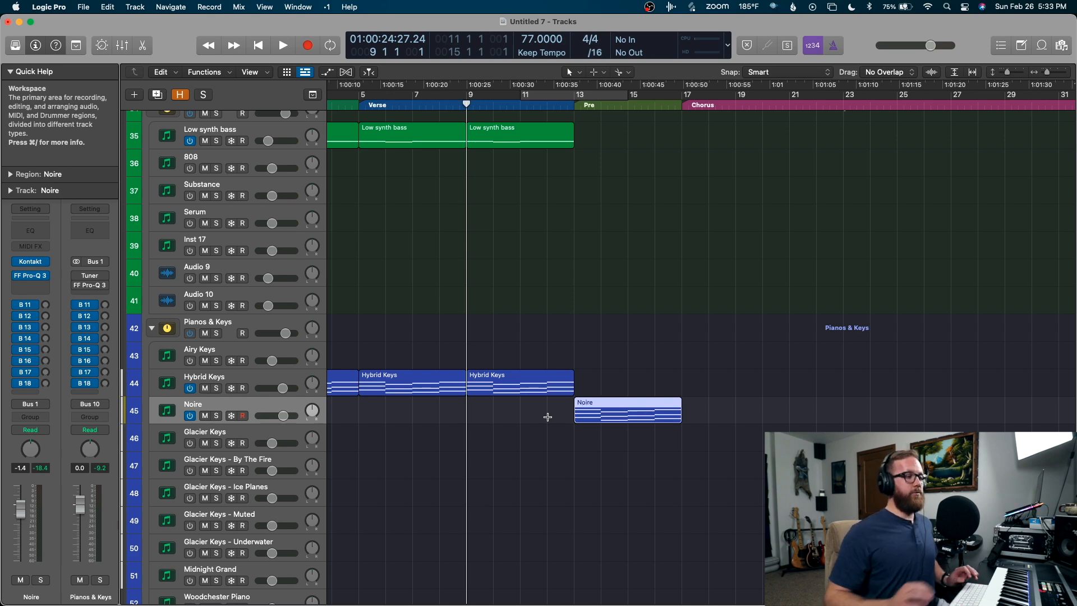
pyautogui.click(704, 408)
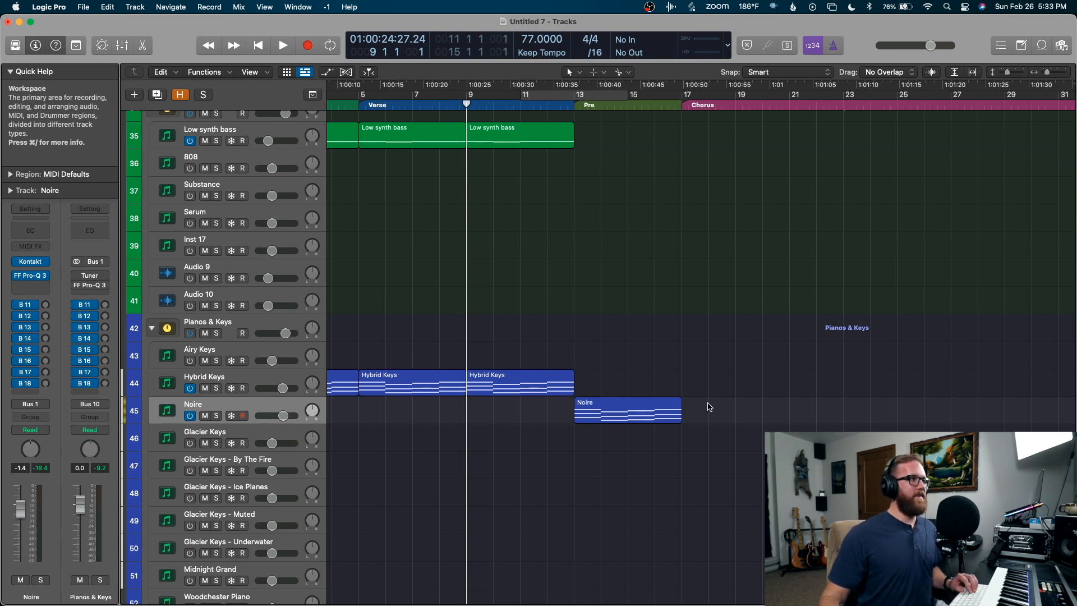
# - Move the playhead to the start of the Pre marker at bar 13 and zoom in on the Noire region
pyautogui.hotkey('alt', '.')
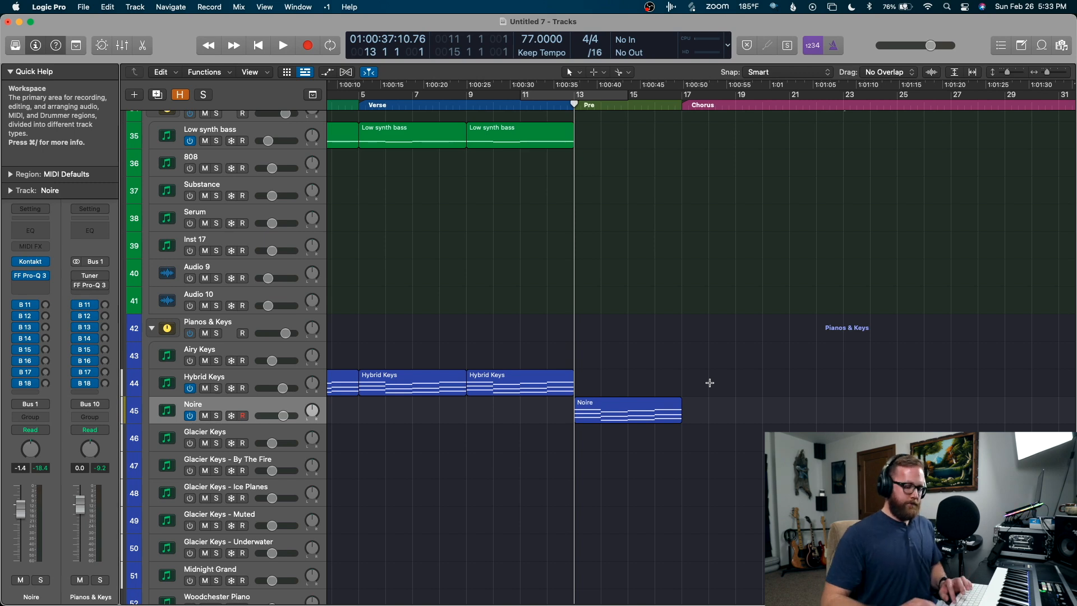
pyautogui.scroll(8, 710, 382)
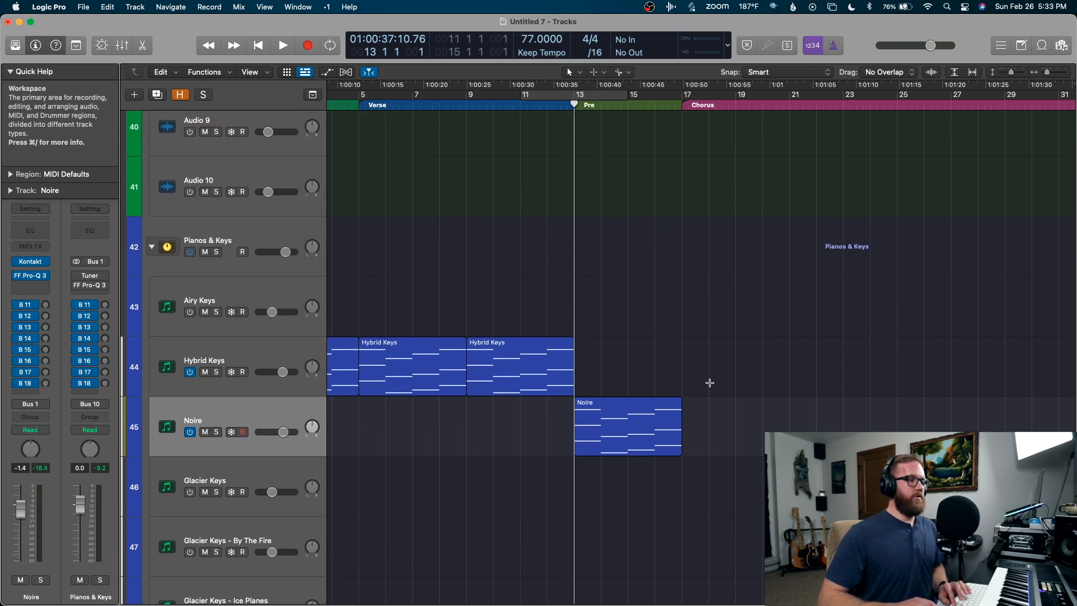
pyautogui.scroll(3, 709, 383)
pyautogui.scroll(5, 710, 382)
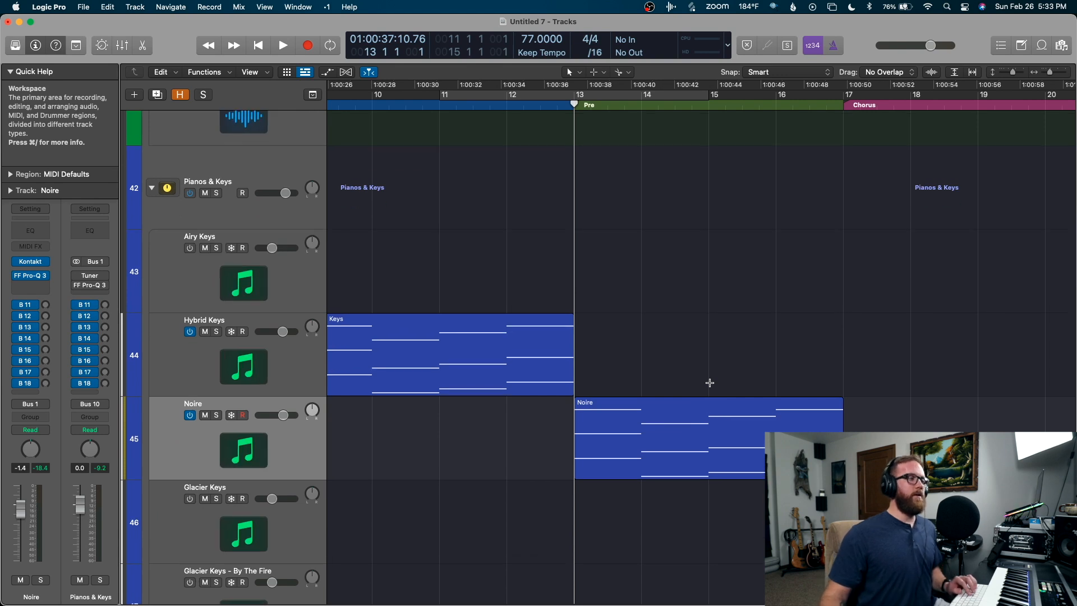
pyautogui.hscroll(5, 720, 382)
pyautogui.scroll(-3, 727, 379)
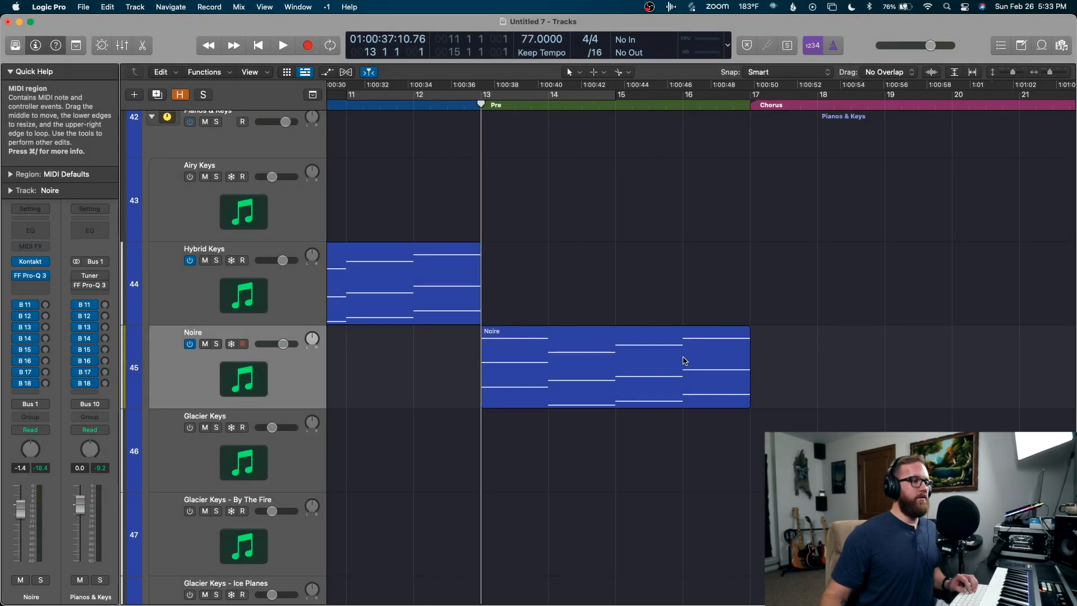
# - Split the Noire region at bar 16 and undo that split
pyautogui.rightClick(683, 361)
pyautogui.click(766, 338)
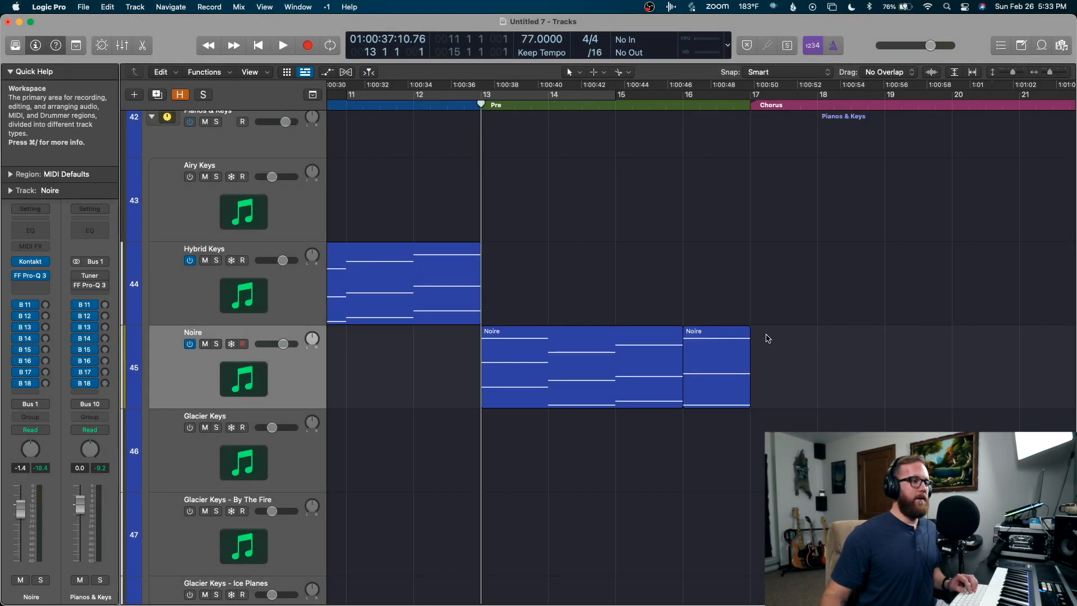
pyautogui.press('super+z')
pyautogui.click(762, 338)
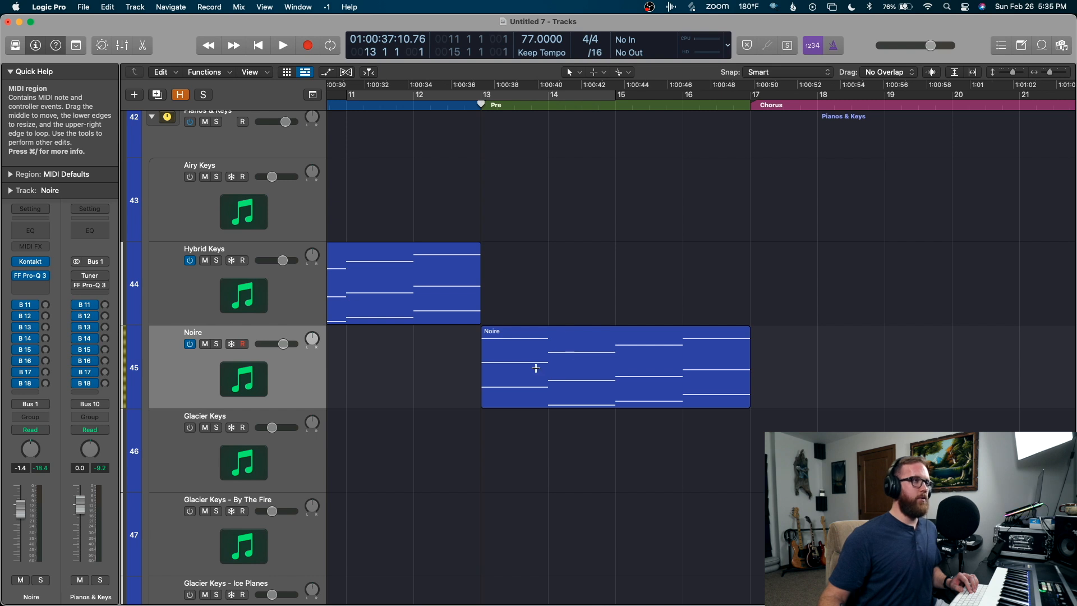
# - Slice the Noire region evenly into one-bar regions and join the first three, from bar 13 to bar 16
pyautogui.click(548, 106)
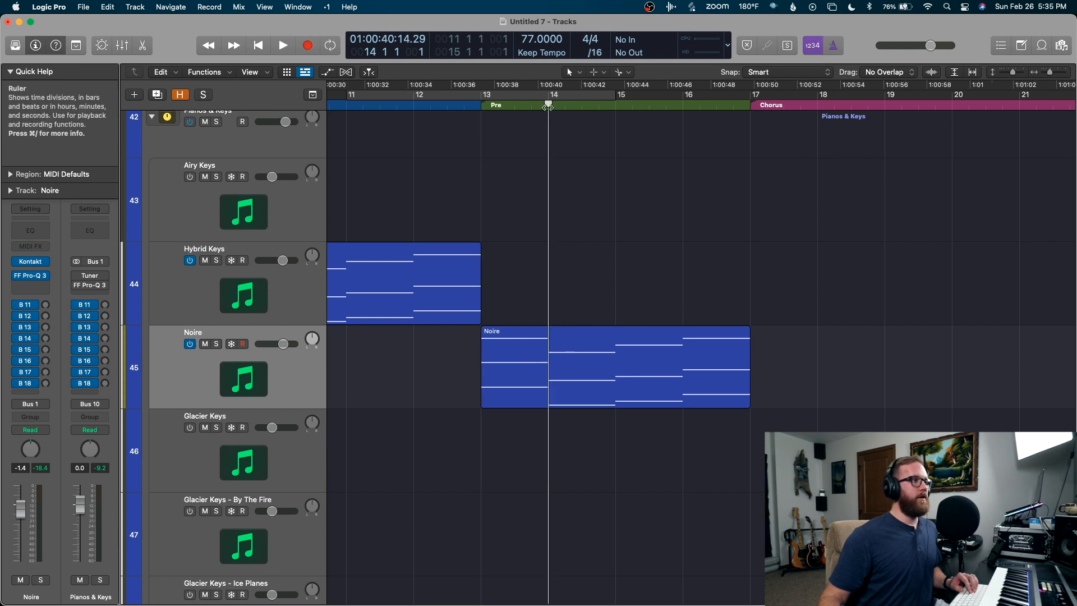
pyautogui.keyDown('alt'); pyautogui.keyDown('super'); pyautogui.click(550, 377); pyautogui.keyUp('super'); pyautogui.keyUp('alt')
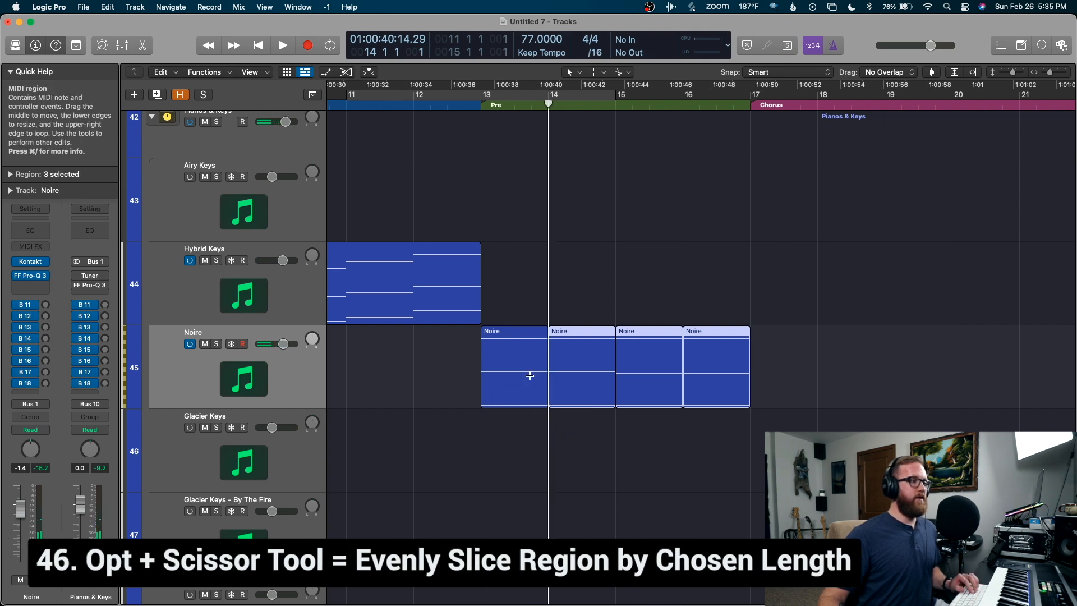
pyautogui.click(771, 341)
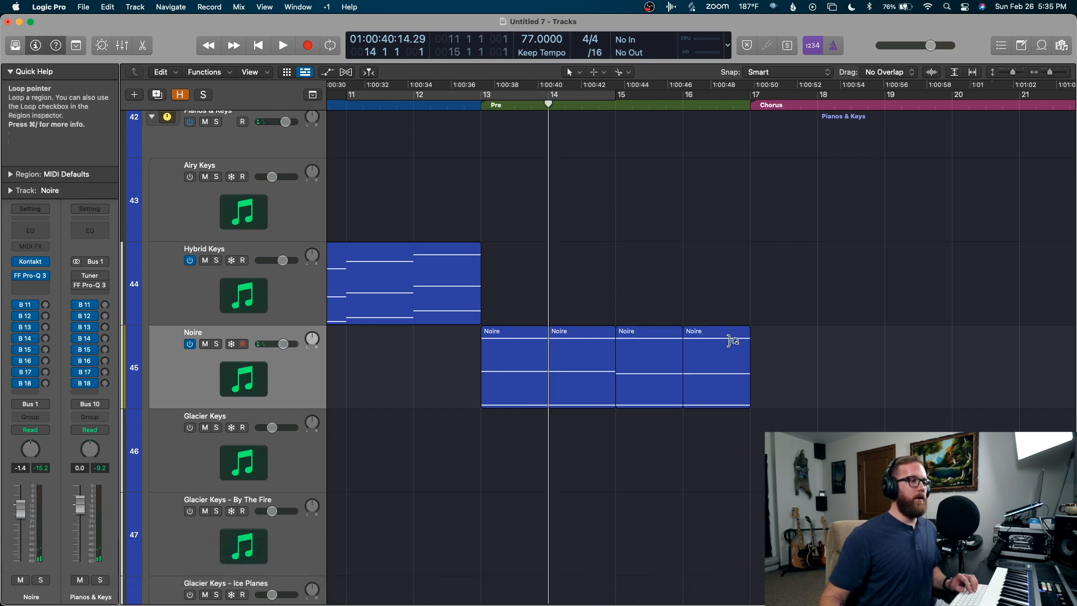
pyautogui.moveTo(444, 353); pyautogui.dragTo(642, 348)
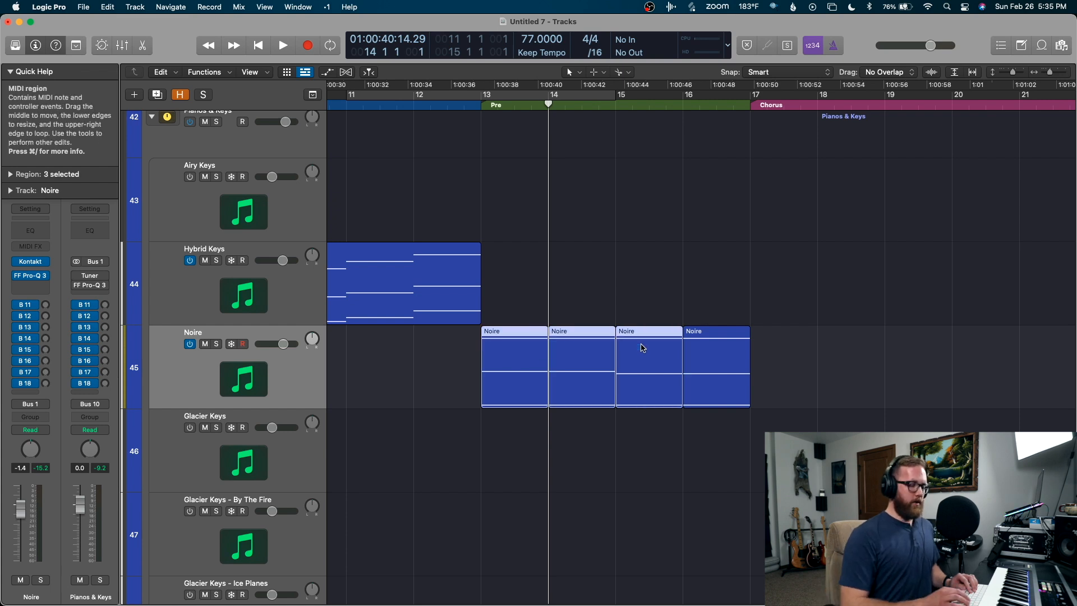
pyautogui.press('super+j')
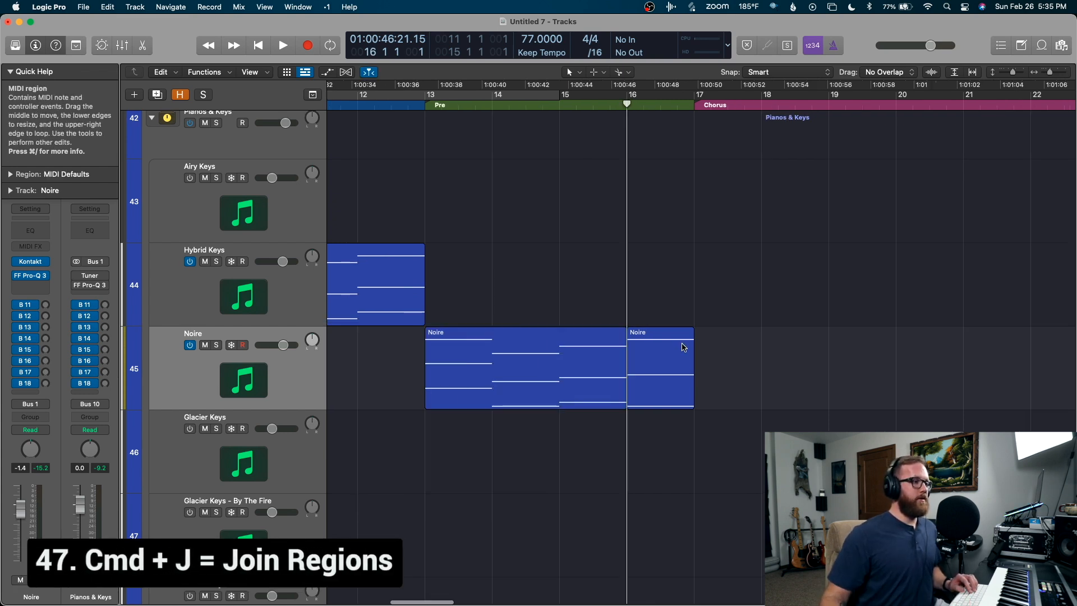
# - Bounce the Noire region at bar 16 in place to a new track named "reverse felt final chord", muting the source
pyautogui.click(664, 347)
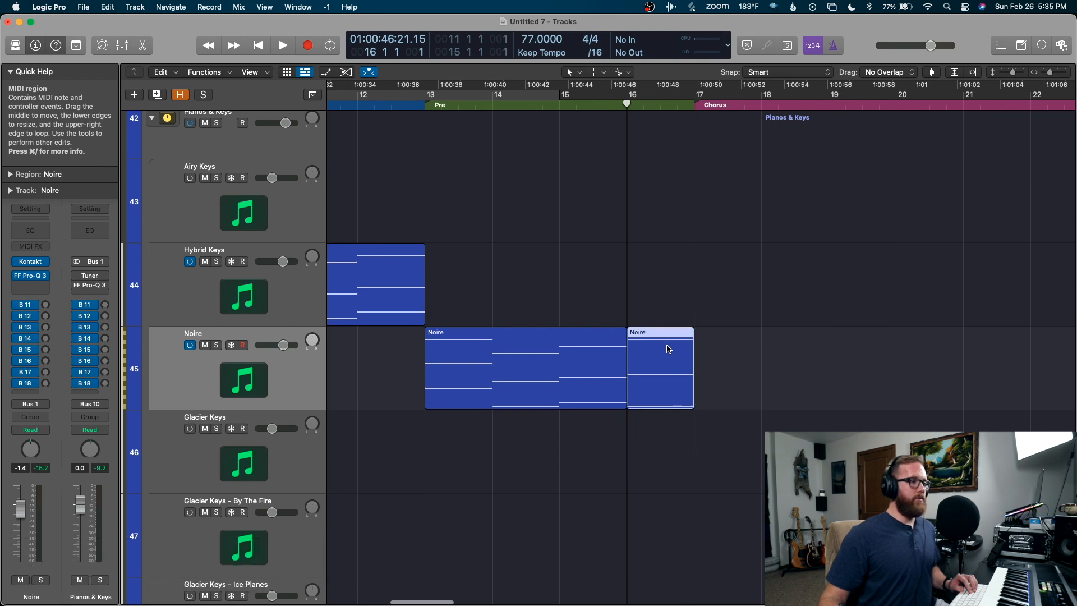
pyautogui.hotkey('ctrl', 'b')
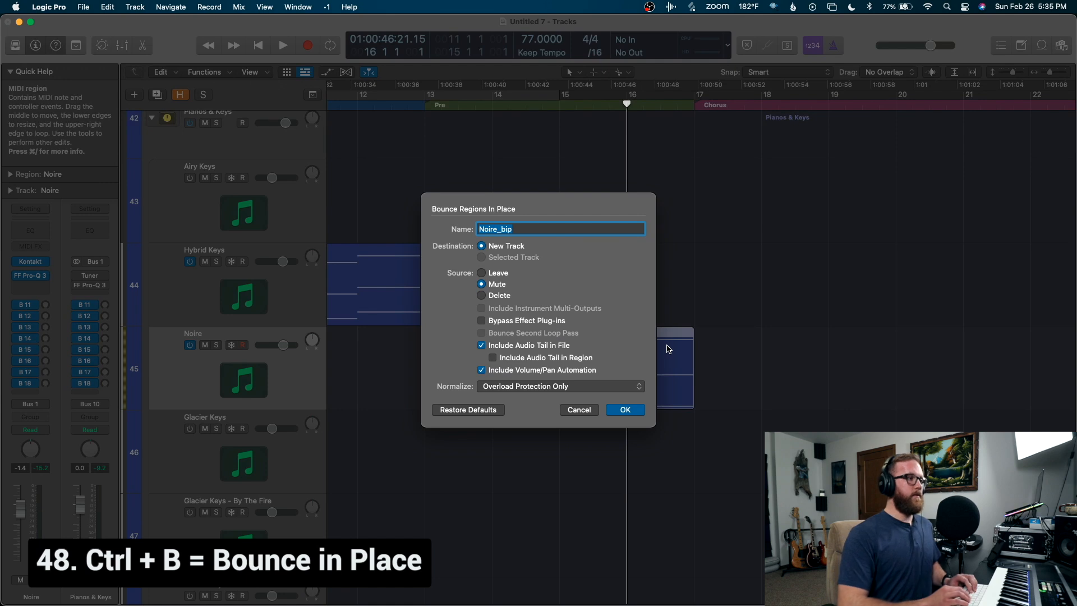
pyautogui.write('rev')
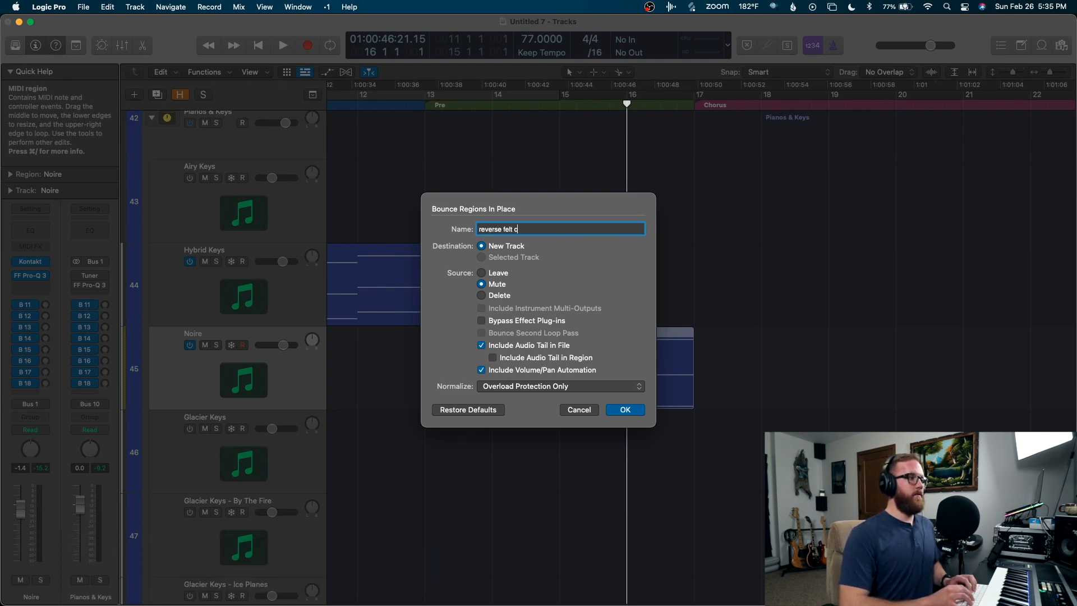
pyautogui.write('erse felt final chorus')
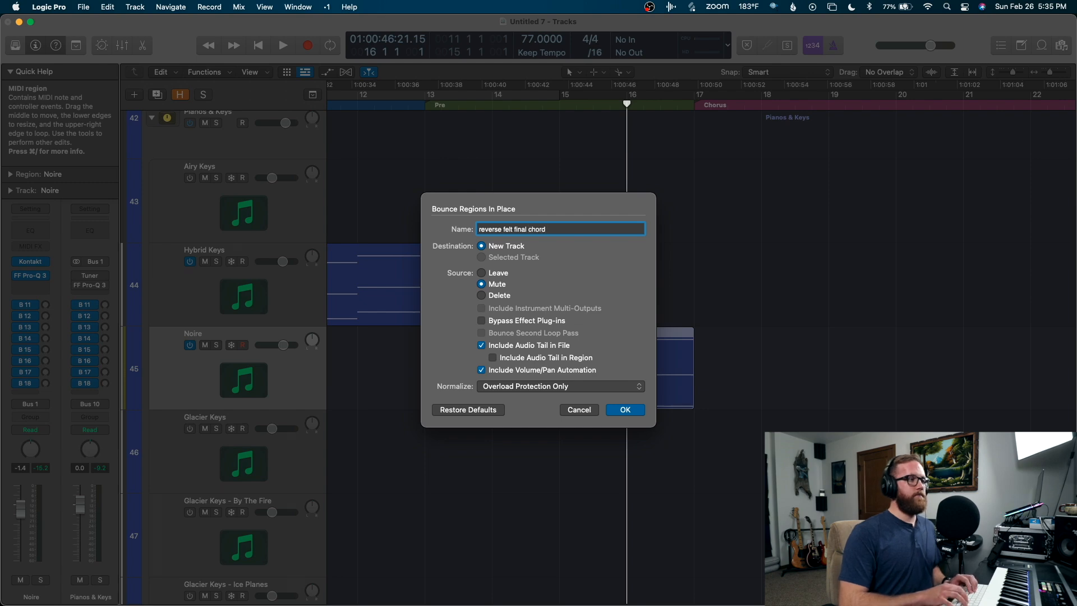
pyautogui.press('Return')
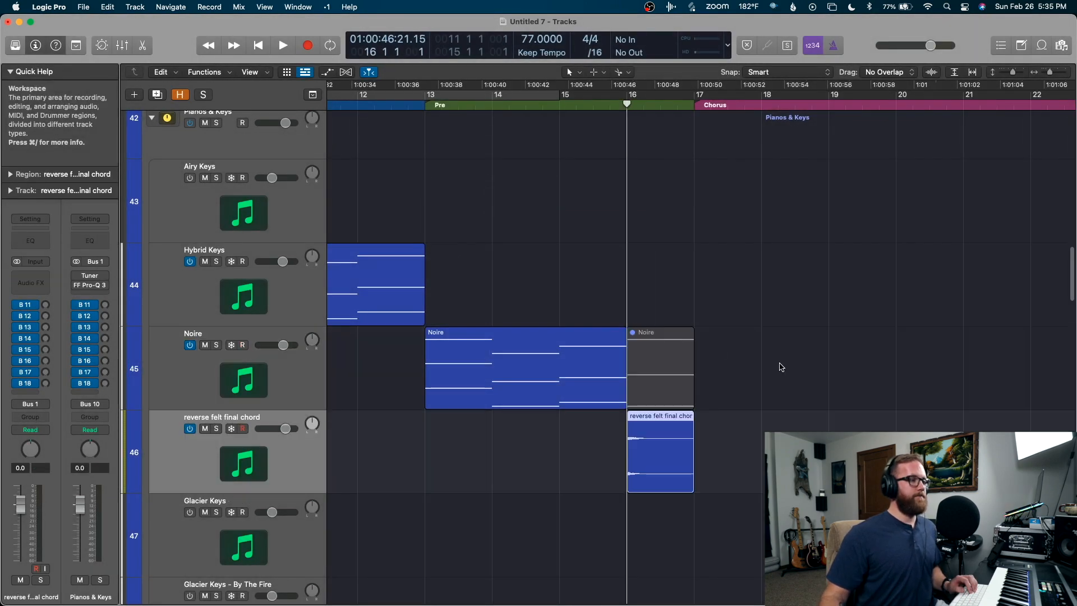
pyautogui.scroll(-3, 739, 392)
pyautogui.click(738, 392)
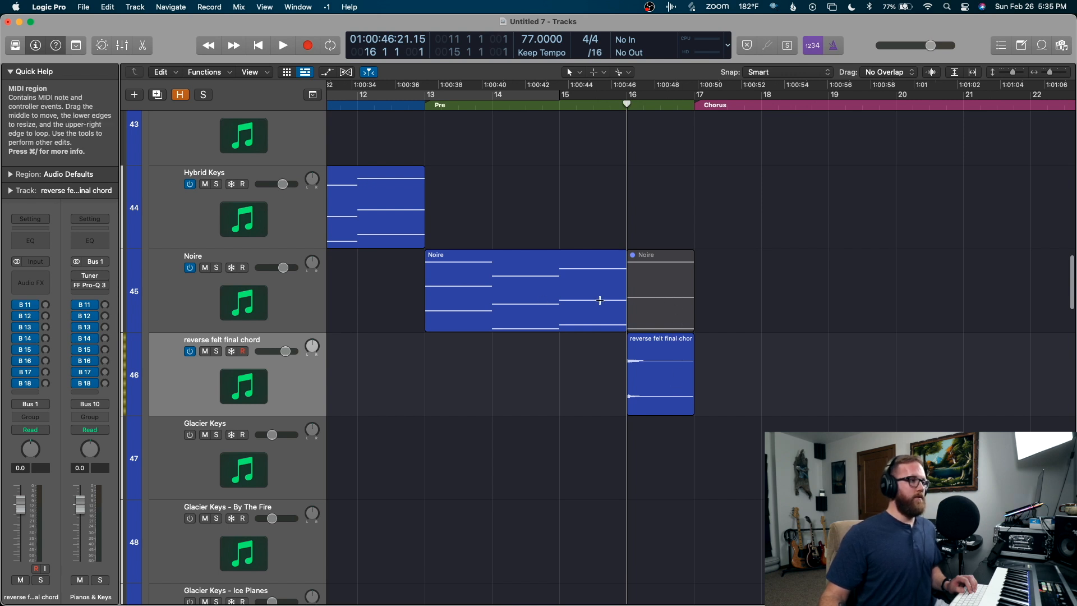
# - Unmute the one-bar Noire region at bar 16 and place the playhead at bar 14
pyautogui.click(675, 269)
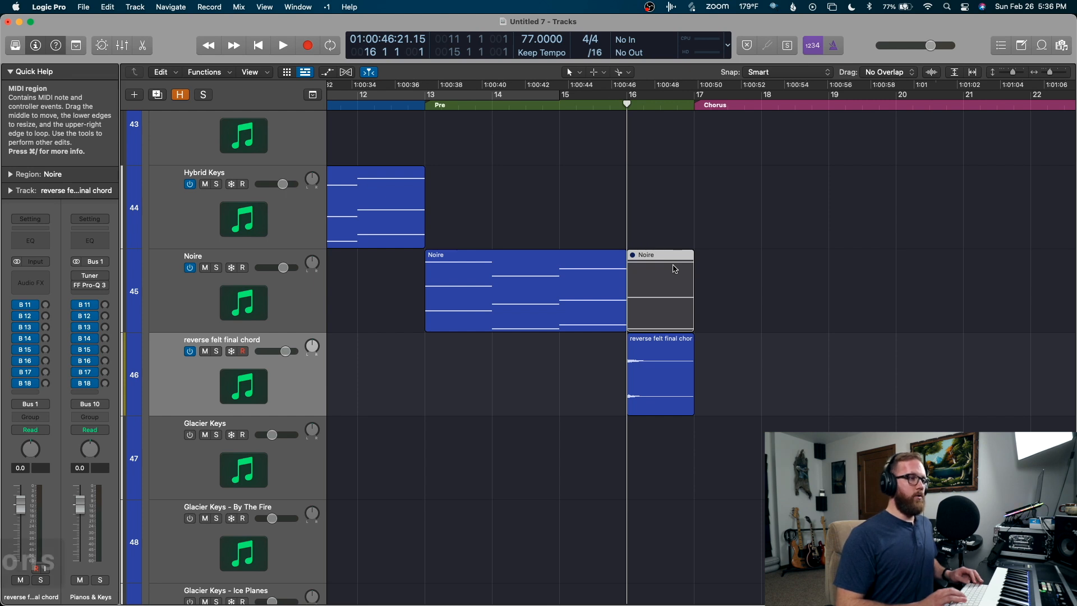
pyautogui.hotkey('ctrl', 'm')
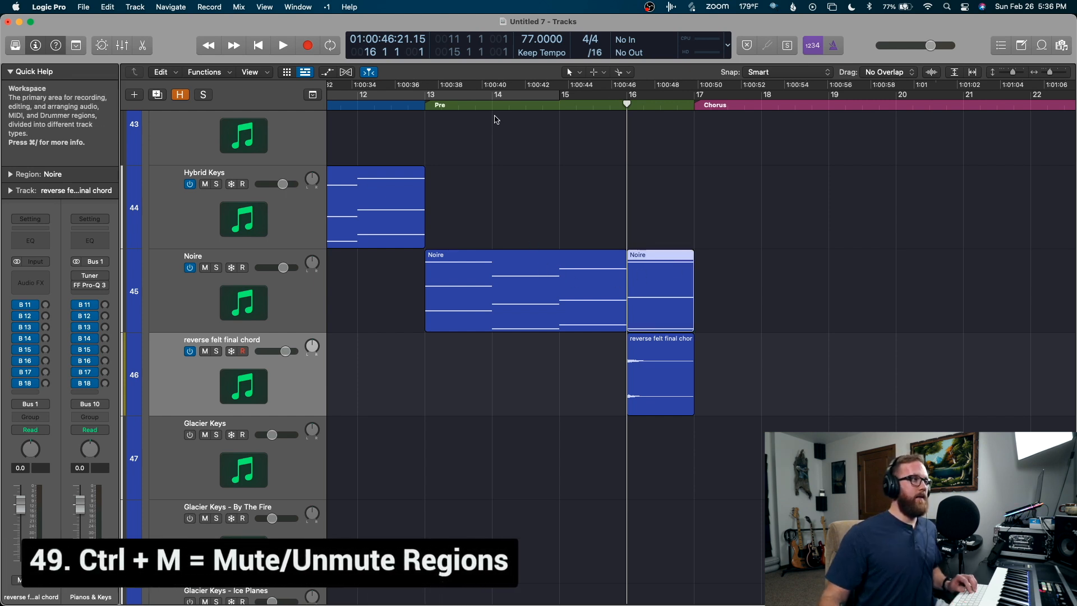
pyautogui.click(494, 97)
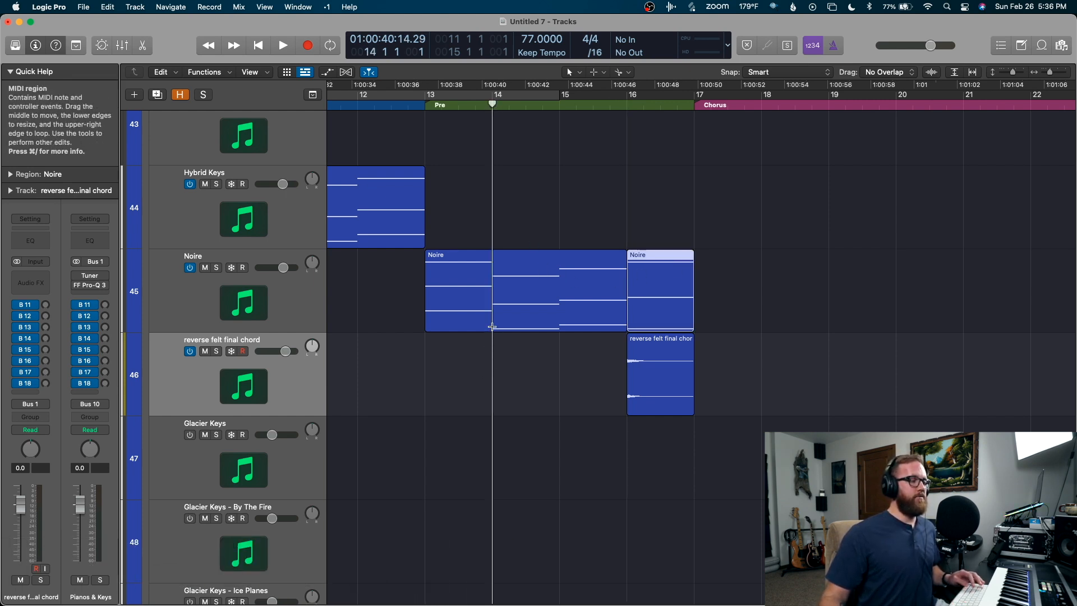
# - Split the three-bar Noire region into one-bar regions and mute the Noire regions at bars 14 and 16
pyautogui.press('cmd+t')
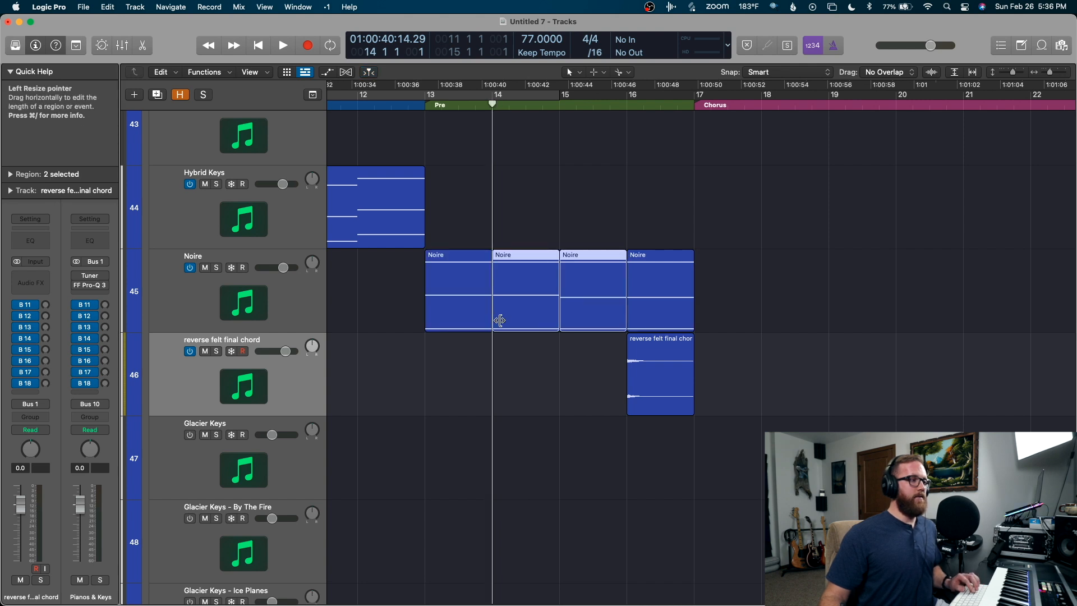
pyautogui.click(522, 349)
pyautogui.click(540, 265)
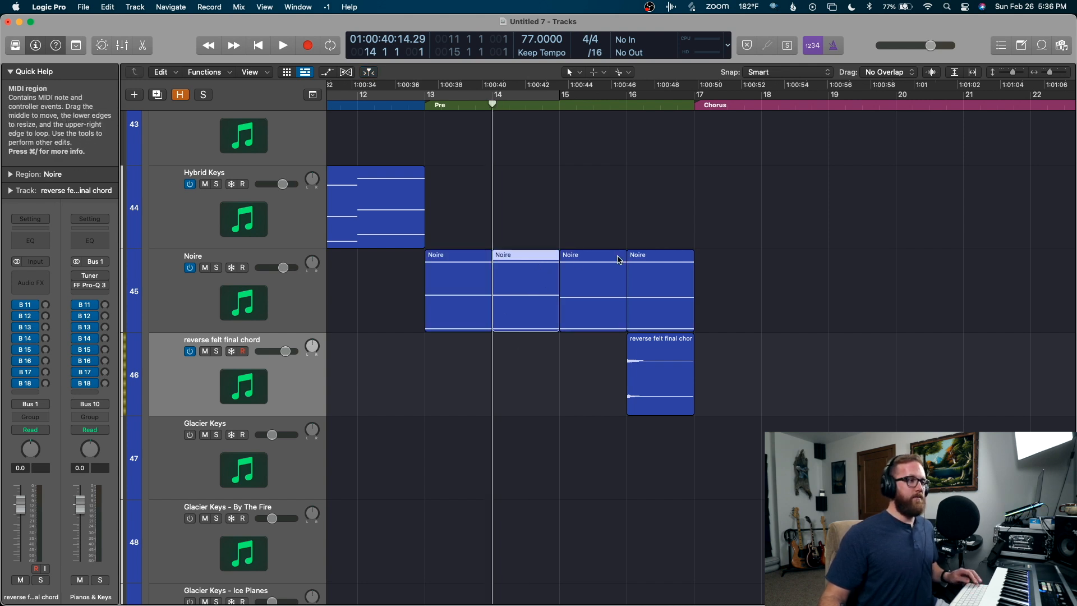
pyautogui.keyDown('shift'); pyautogui.click(671, 274); pyautogui.keyUp('shift')
pyautogui.hotkey('ctrl', 'm')
pyautogui.click(715, 267)
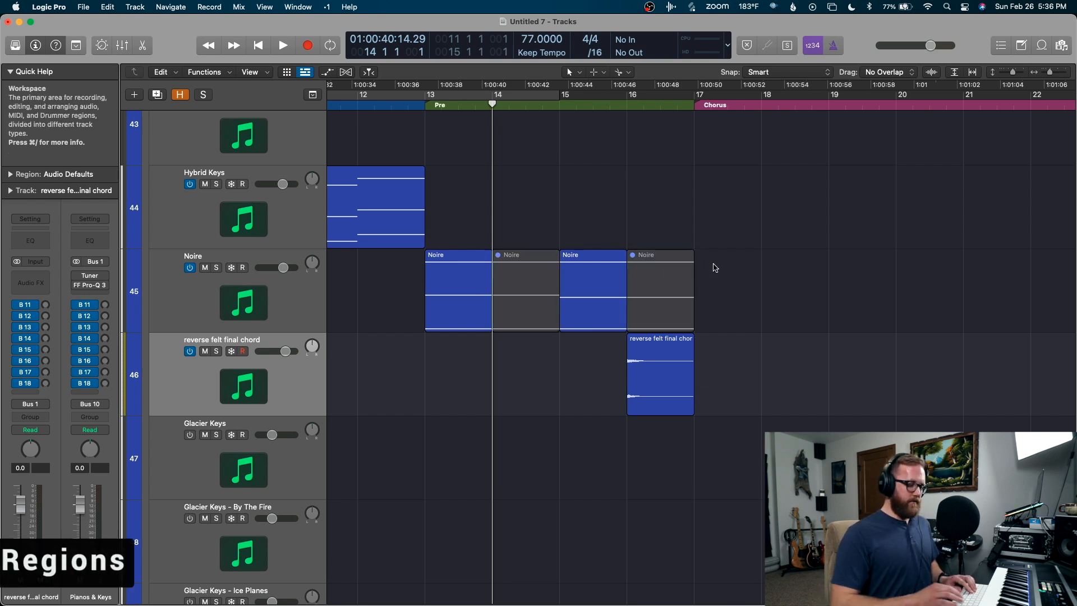
# - Select all muted regions, unmute them, and join the four Noire regions from bar 13 to bar 17 into one
pyautogui.hotkey('shift', 'm')
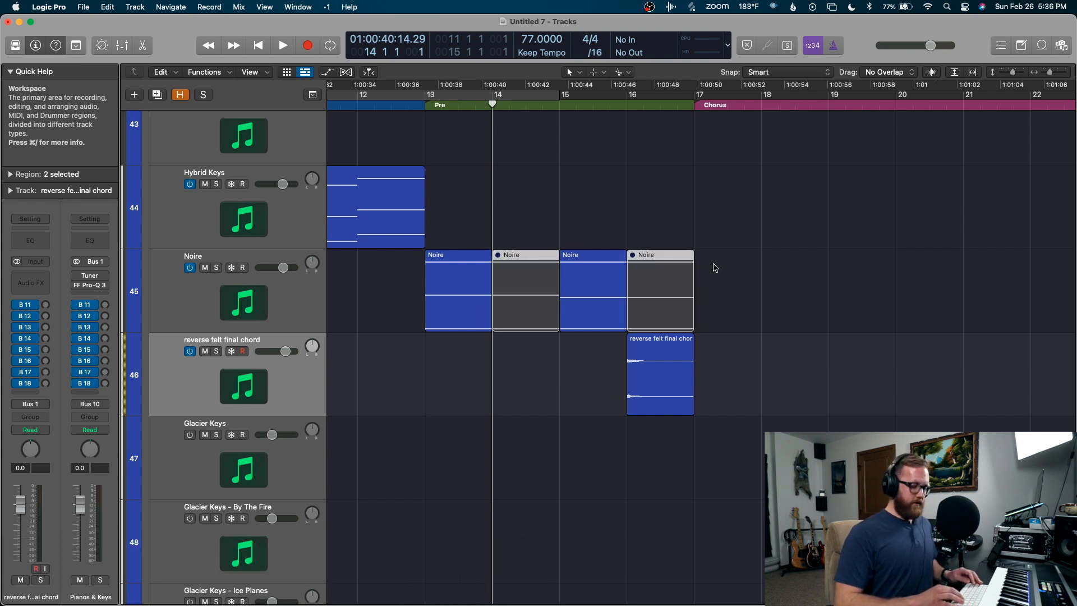
pyautogui.hotkey('ctrl', 'm')
pyautogui.click(712, 268)
pyautogui.moveTo(730, 268); pyautogui.dragTo(548, 279)
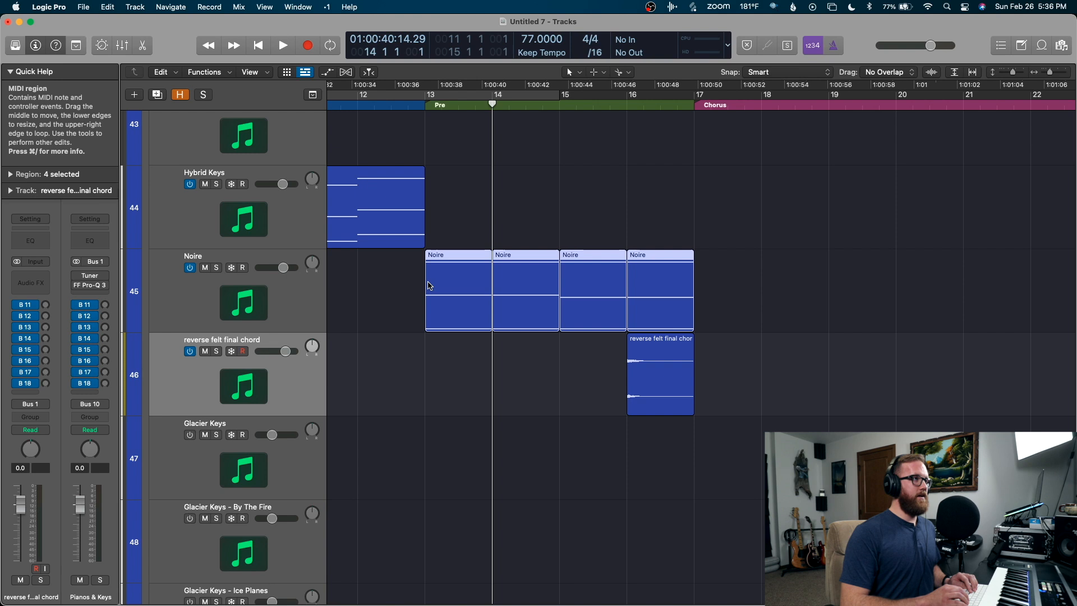
pyautogui.press('super+j')
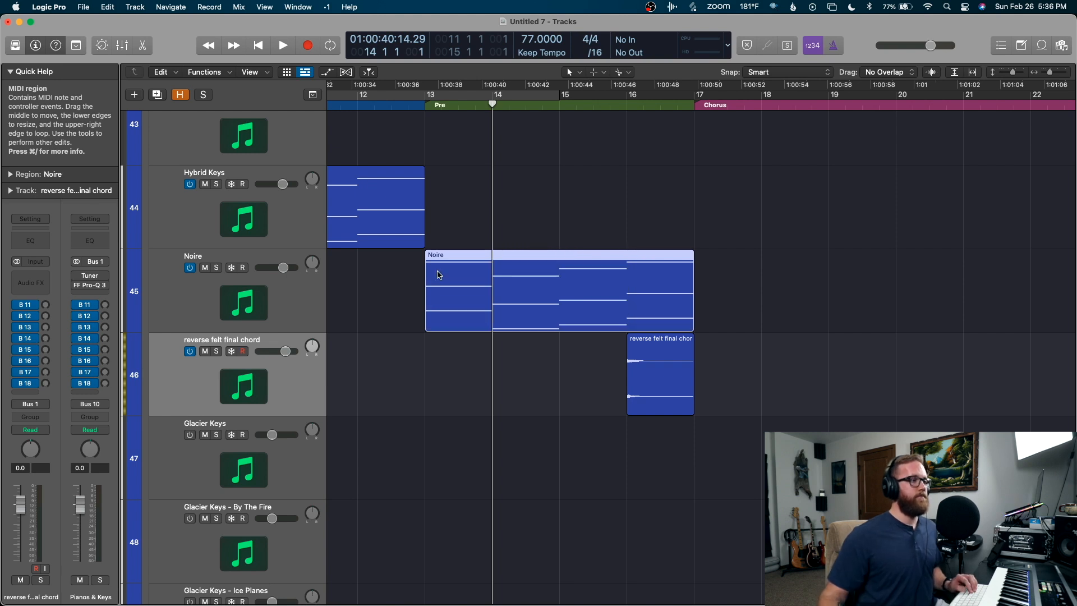
# - Turn Reverse on and back off in the region parameters of the "reverse felt final chord" region, with the playhead at bar 16
pyautogui.scroll(-3, 614, 279)
pyautogui.hscroll(2, 614, 279)
pyautogui.click(616, 280)
pyautogui.click(574, 105)
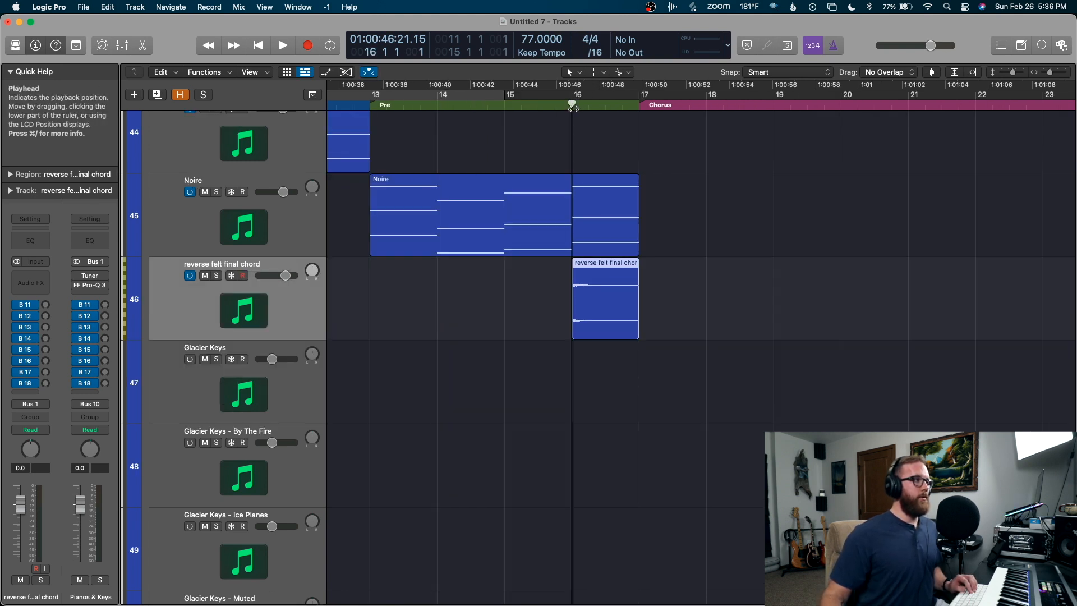
pyautogui.click(11, 177)
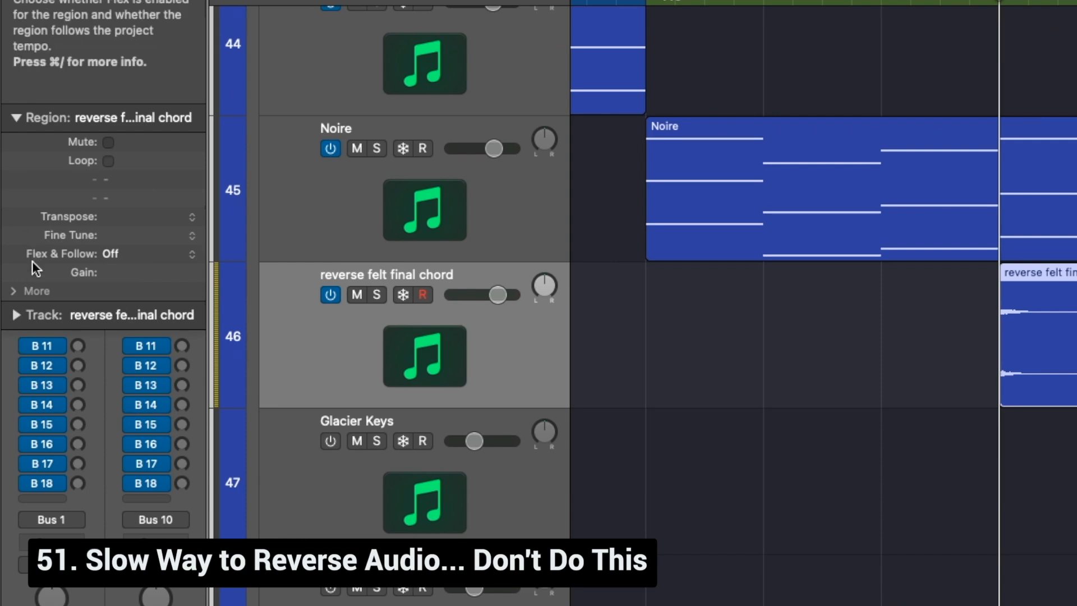
pyautogui.click(32, 289)
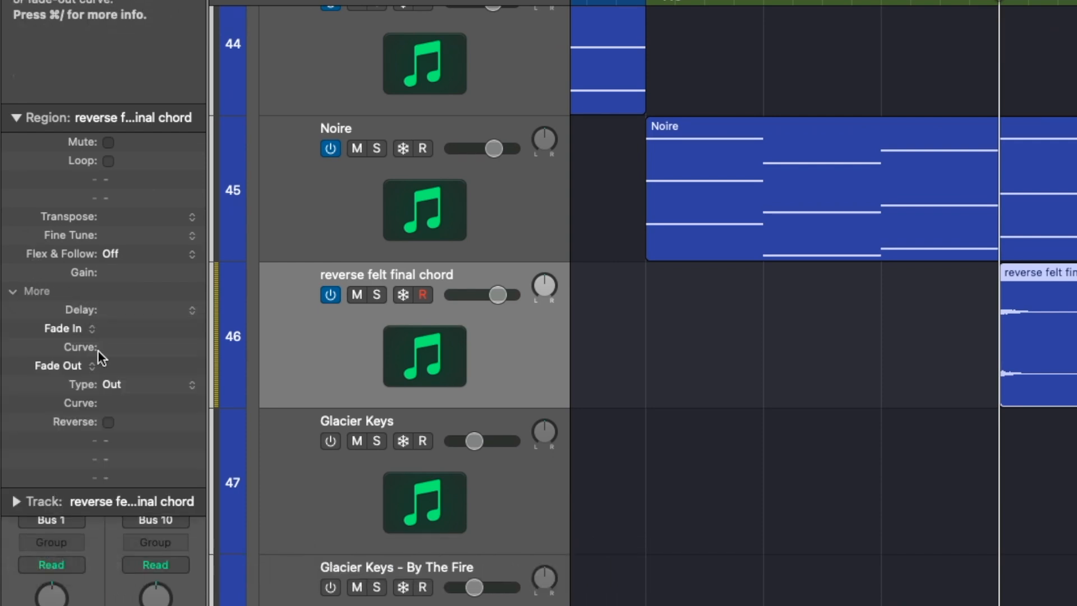
pyautogui.click(109, 421)
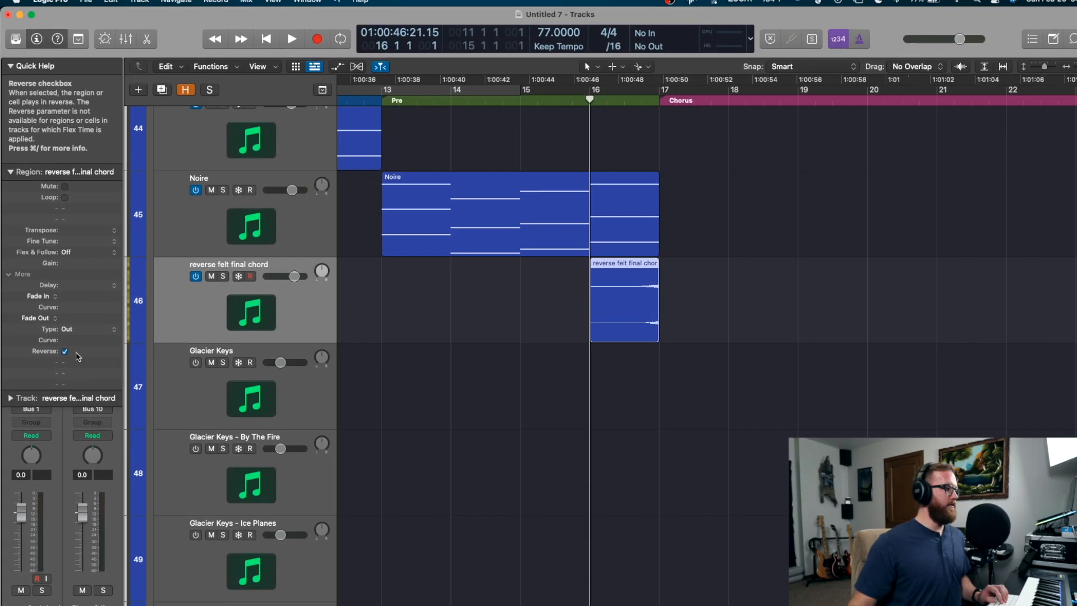
pyautogui.click(65, 351)
pyautogui.click(668, 283)
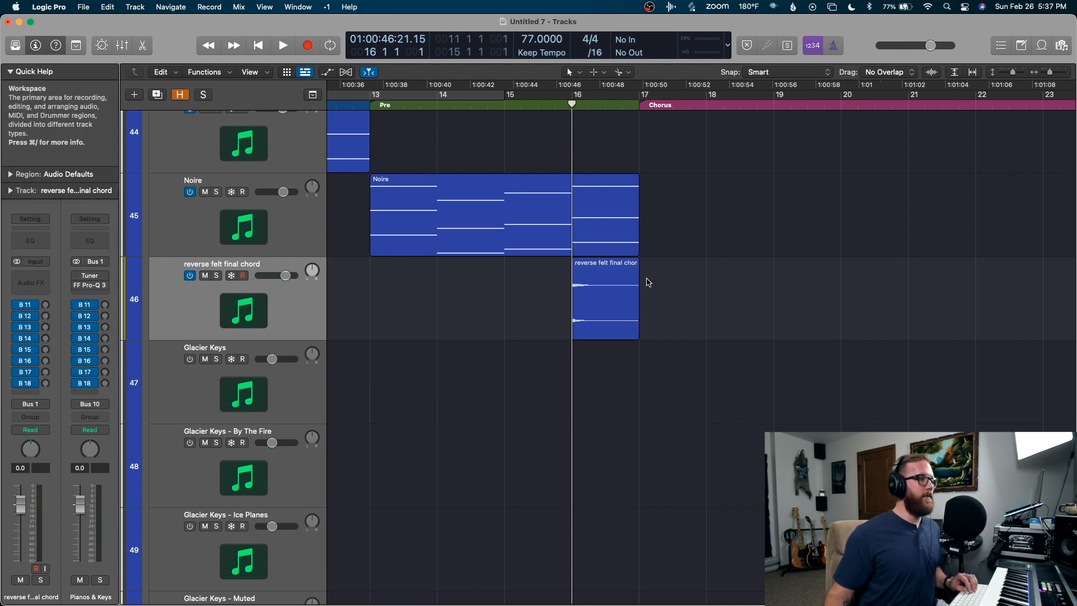
# - Reverse the "reverse felt final chord" audio region at bar 16 directly in the arrangement
pyautogui.click(621, 277)
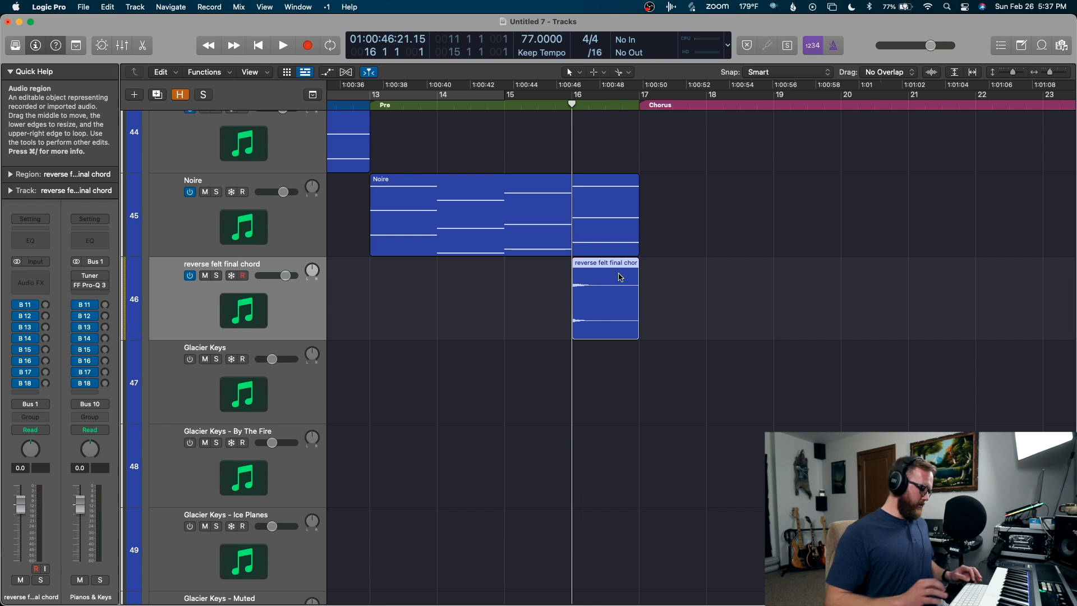
pyautogui.hotkey('ctrl', 'shift', 'r')
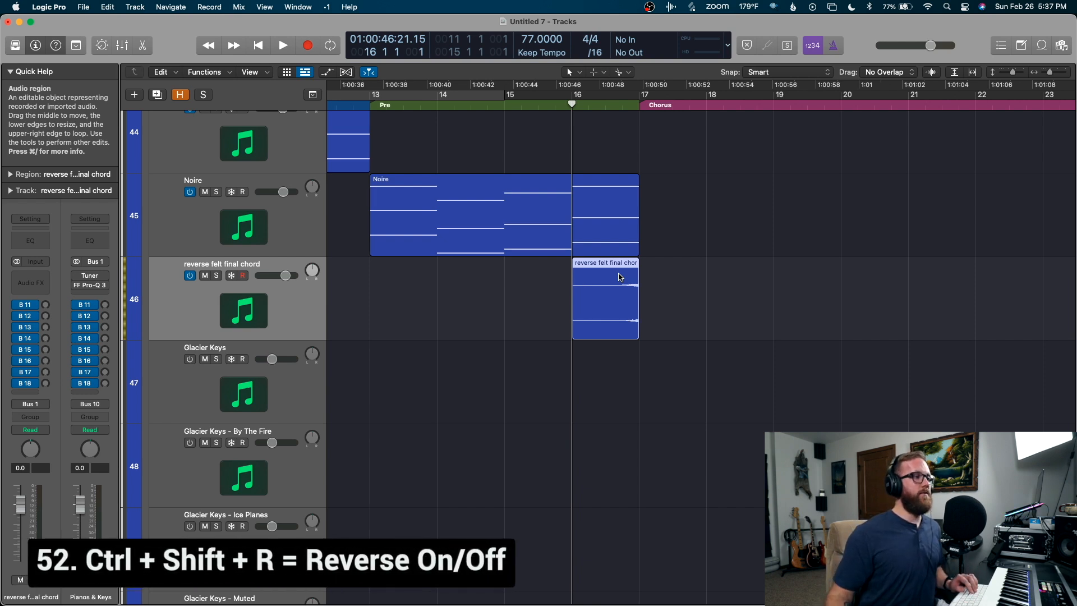
pyautogui.click(651, 277)
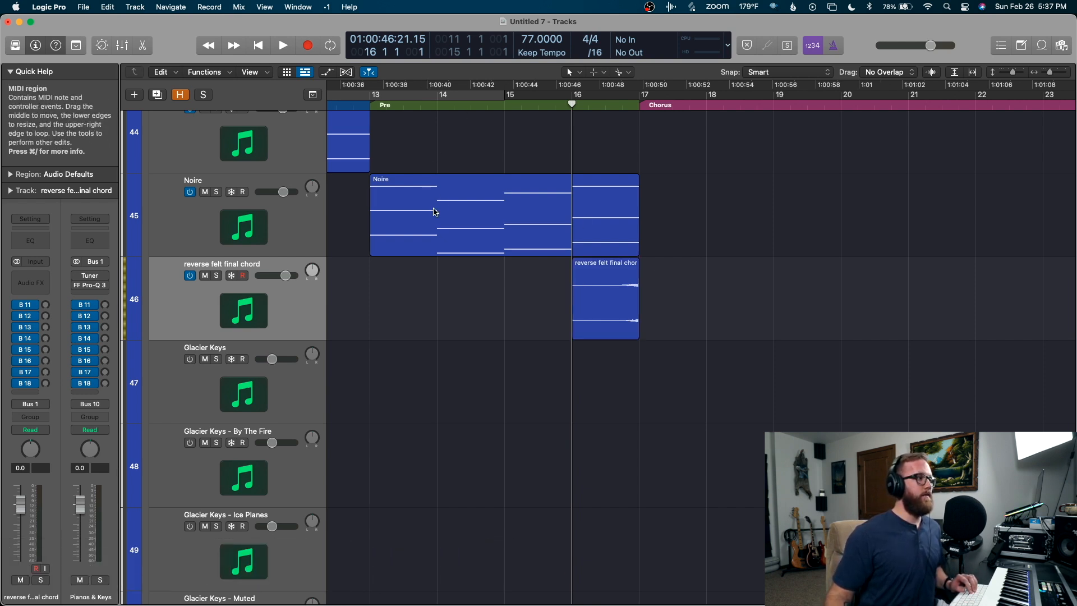
# - Set the cycle range to the Noire region, extend its end to about bar 19, and play the section back
pyautogui.click(501, 194)
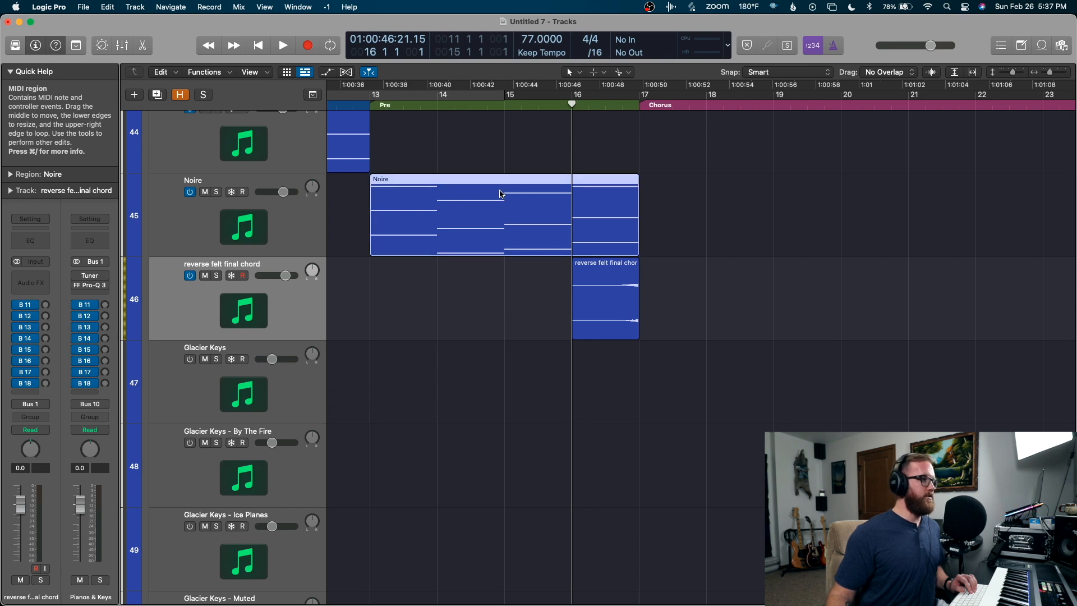
pyautogui.press('super+u')
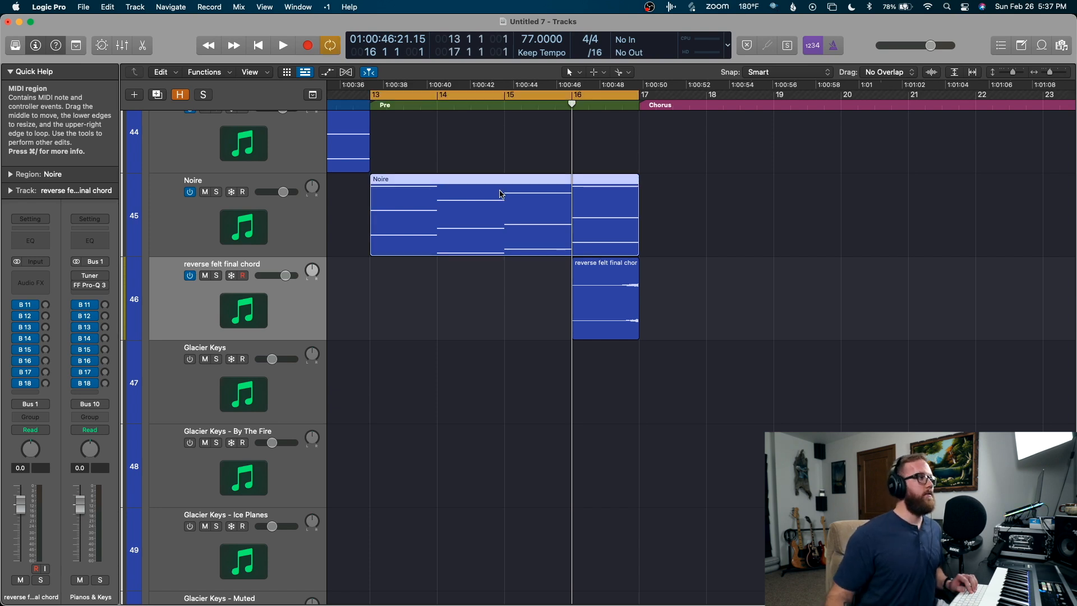
pyautogui.click(663, 144)
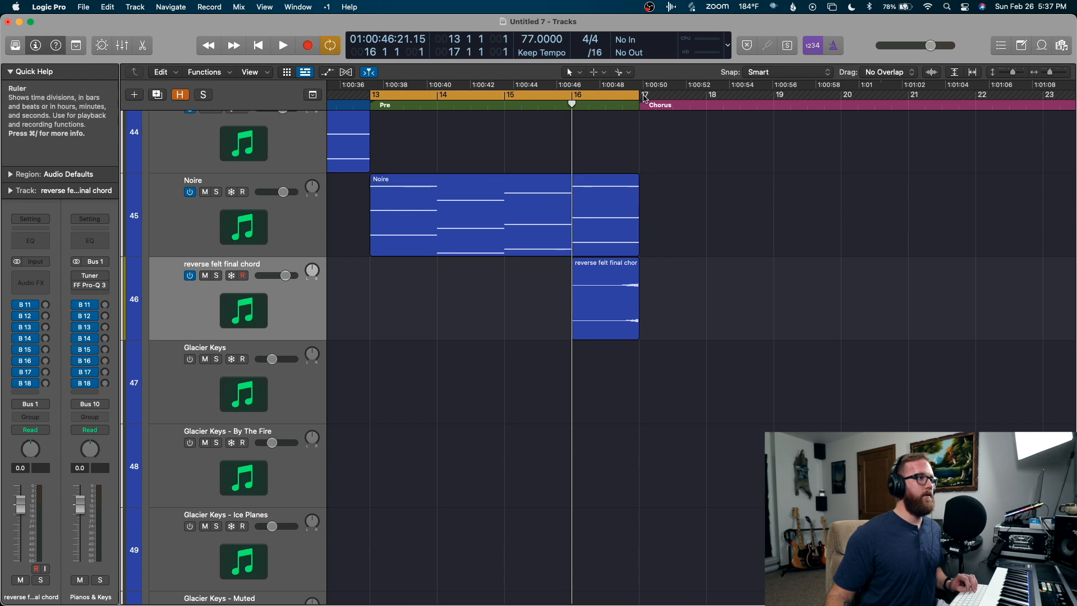
pyautogui.moveTo(639, 105); pyautogui.dragTo(780, 104)
pyautogui.press('space')
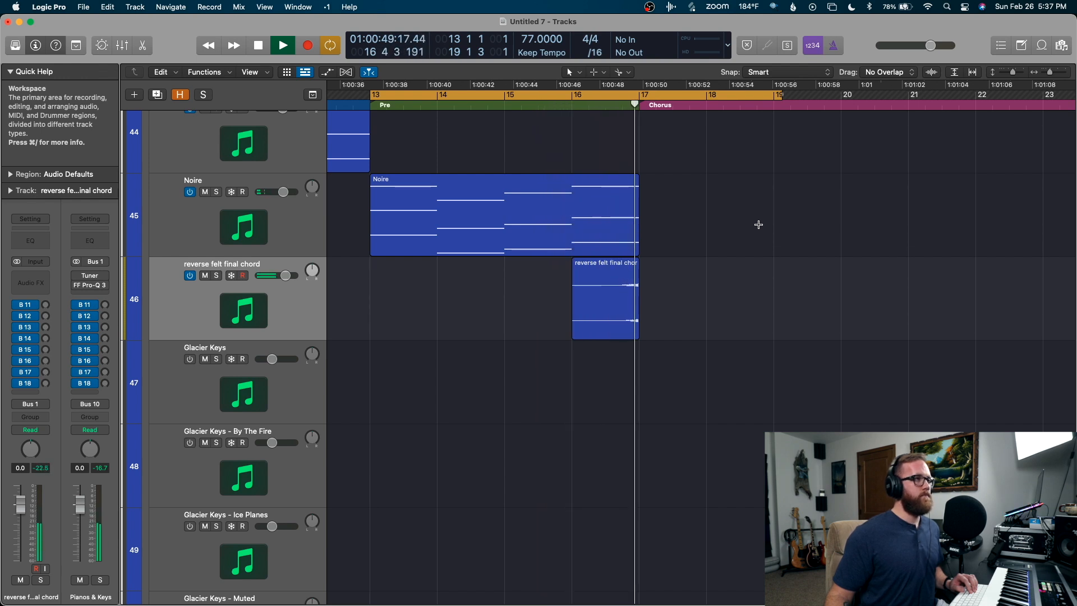
pyautogui.press('space')
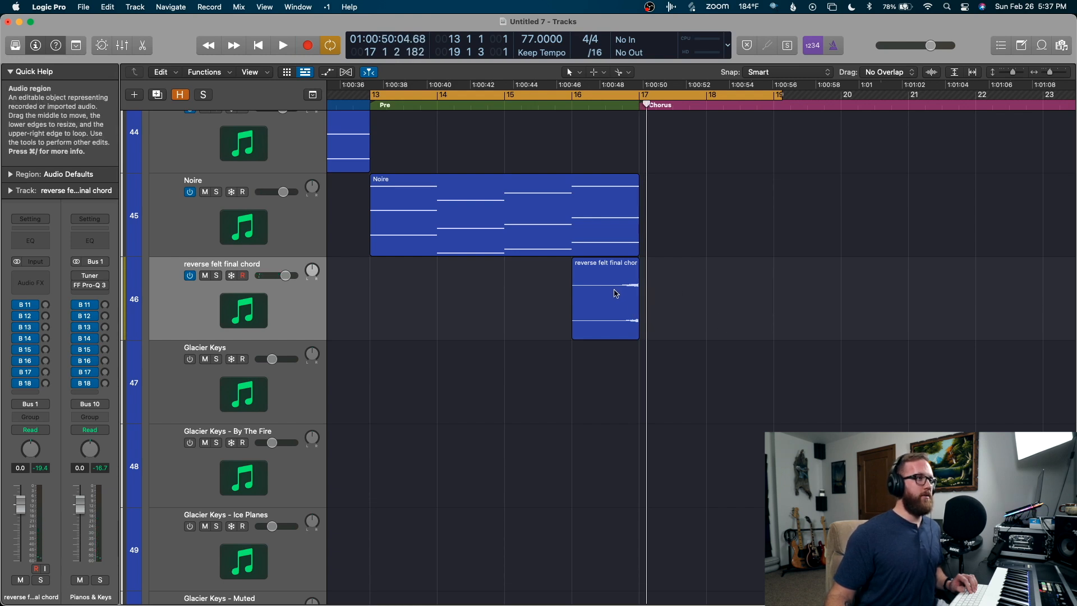
# - Examine the reversed chord's waveform between bars 16 and 17 at a larger vertical and horizontal zoom
pyautogui.press('super+Down')
pyautogui.press('super+Down')
pyautogui.press('super+Down')
pyautogui.press('super+Down')
pyautogui.press('super+Down')
pyautogui.press('super+Down')
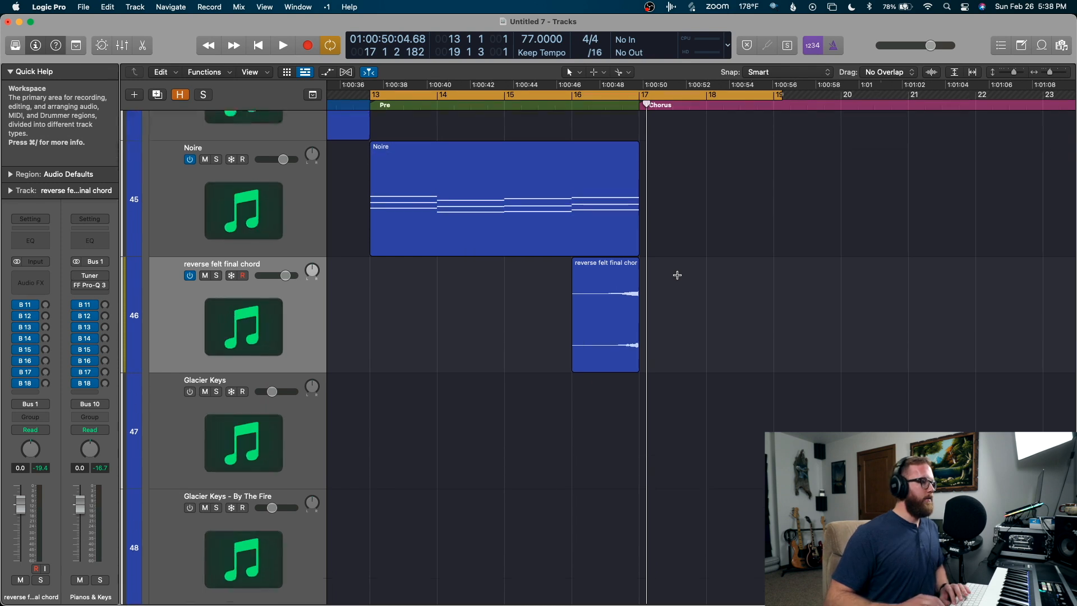
pyautogui.press('super+Right')
pyautogui.press('super+Right')
pyautogui.press('super+Right')
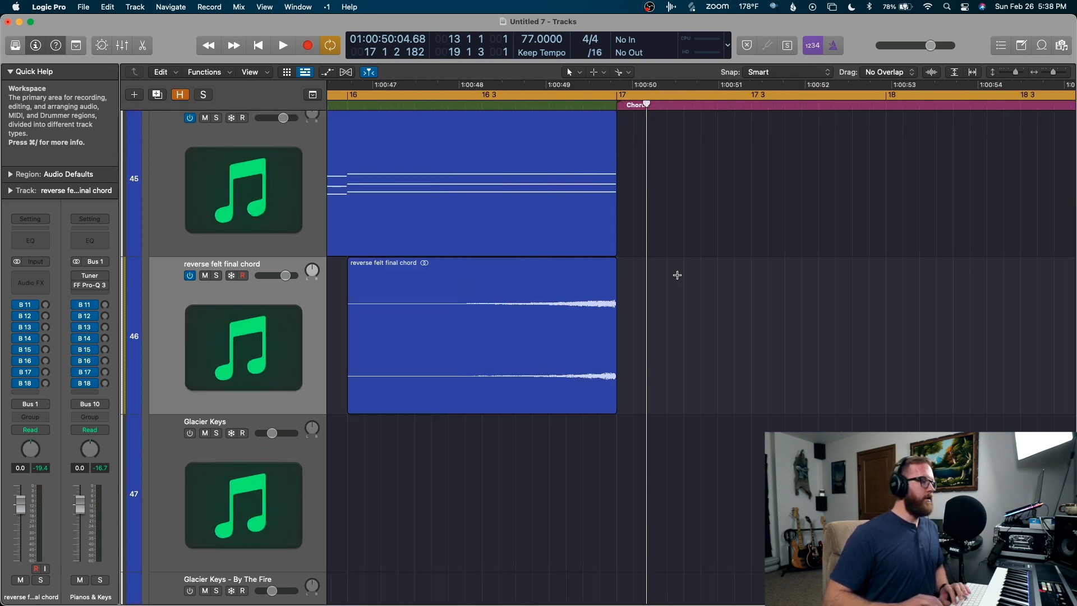
pyautogui.press('super+Down')
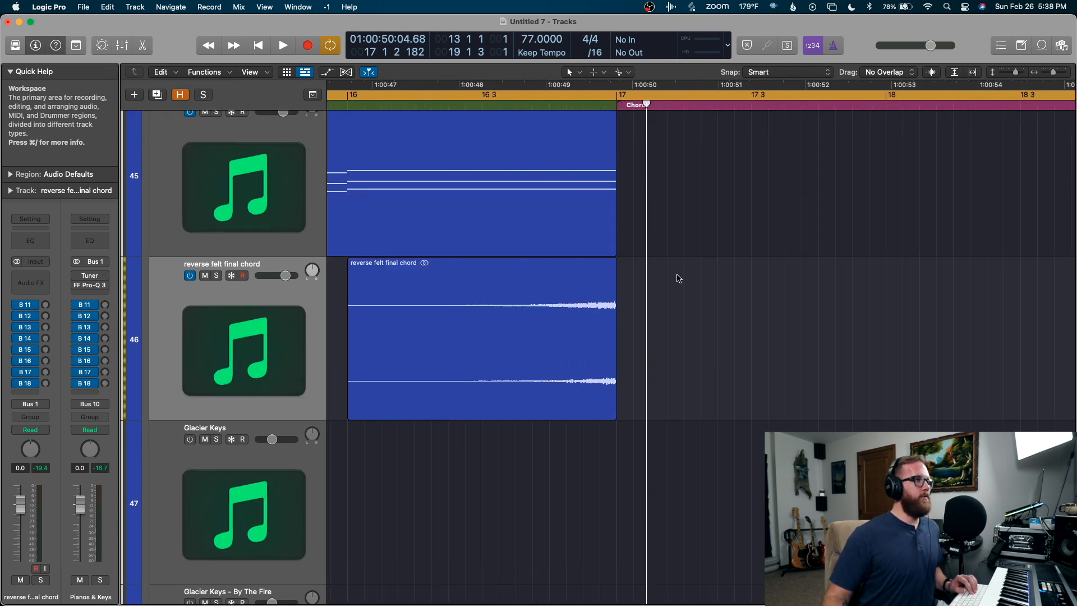
pyautogui.scroll(-1, 682, 278)
pyautogui.scroll(-3, 684, 279)
pyautogui.hscroll(-3, 684, 279)
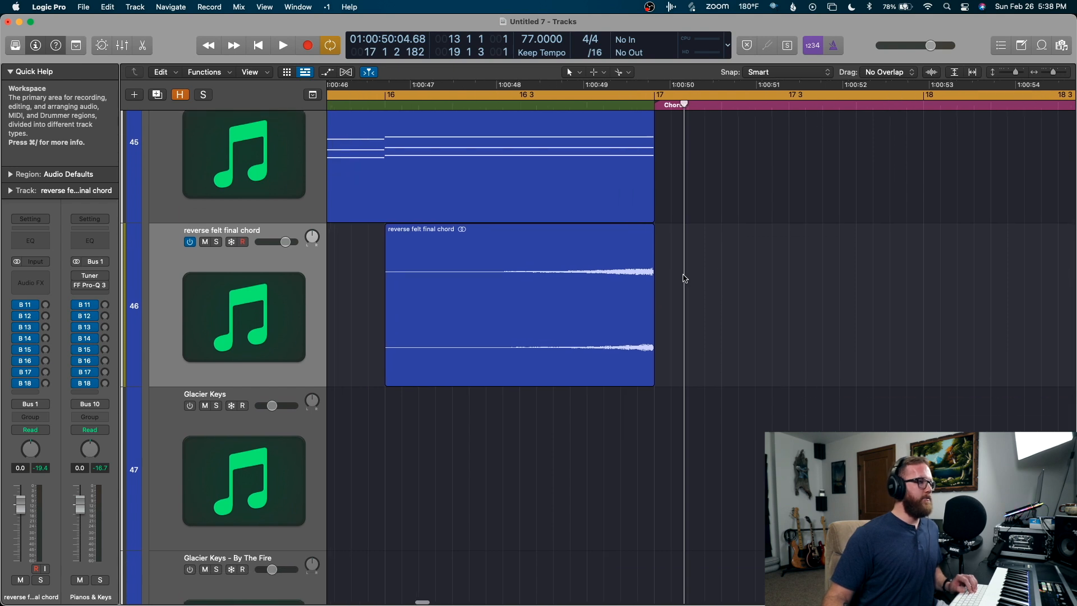
pyautogui.scroll(5, 685, 277)
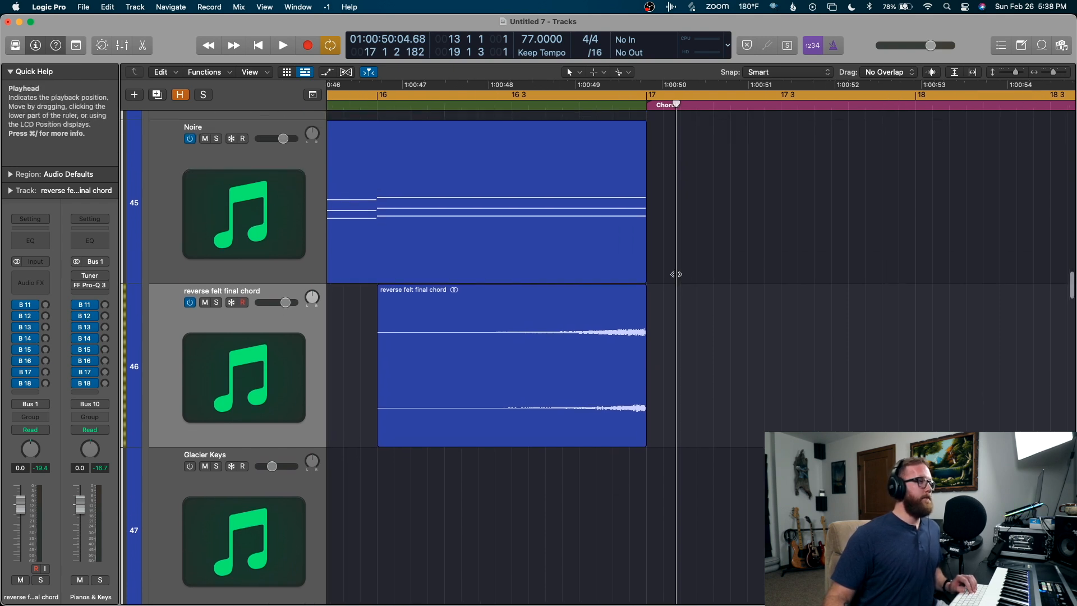
pyautogui.scroll(-1, 682, 273)
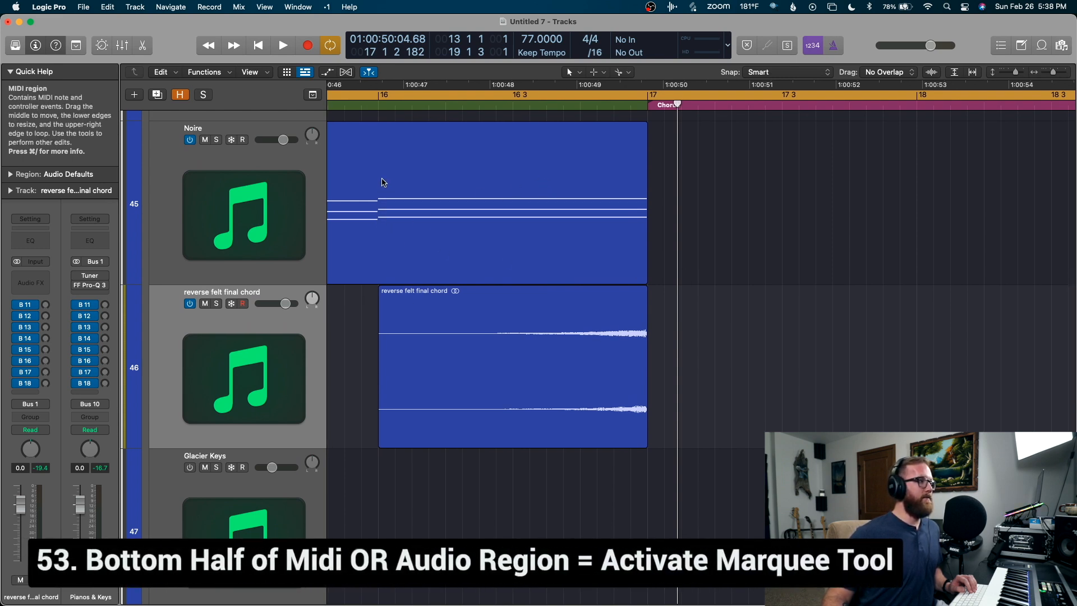
# - Try marquee selections on bar 16 of the Noire region and on the start of the "reverse felt final chord" region
pyautogui.moveTo(379, 232); pyautogui.dragTo(647, 247)
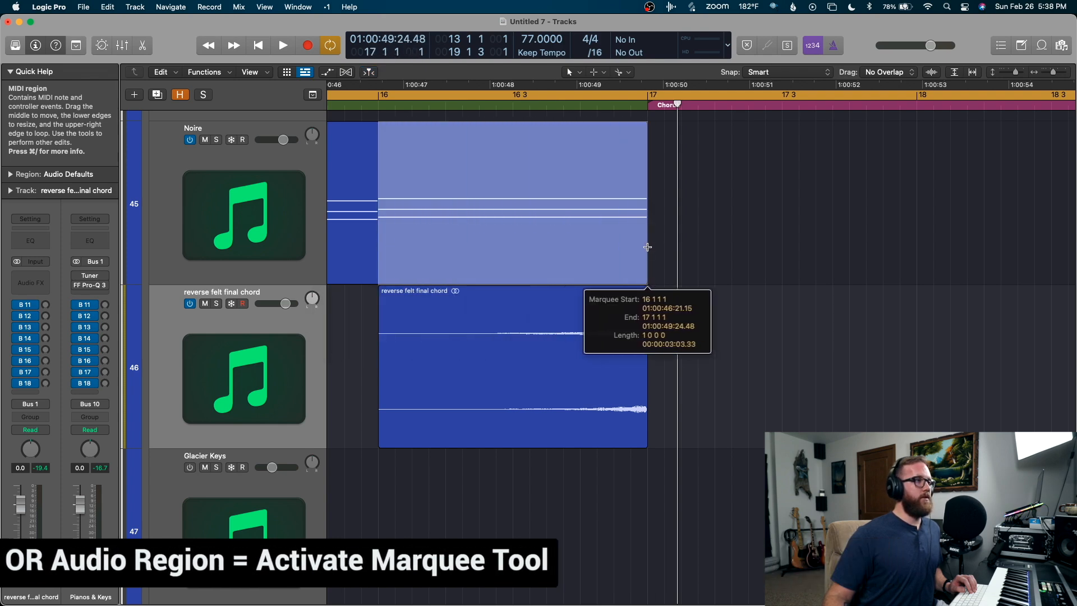
pyautogui.click(609, 145)
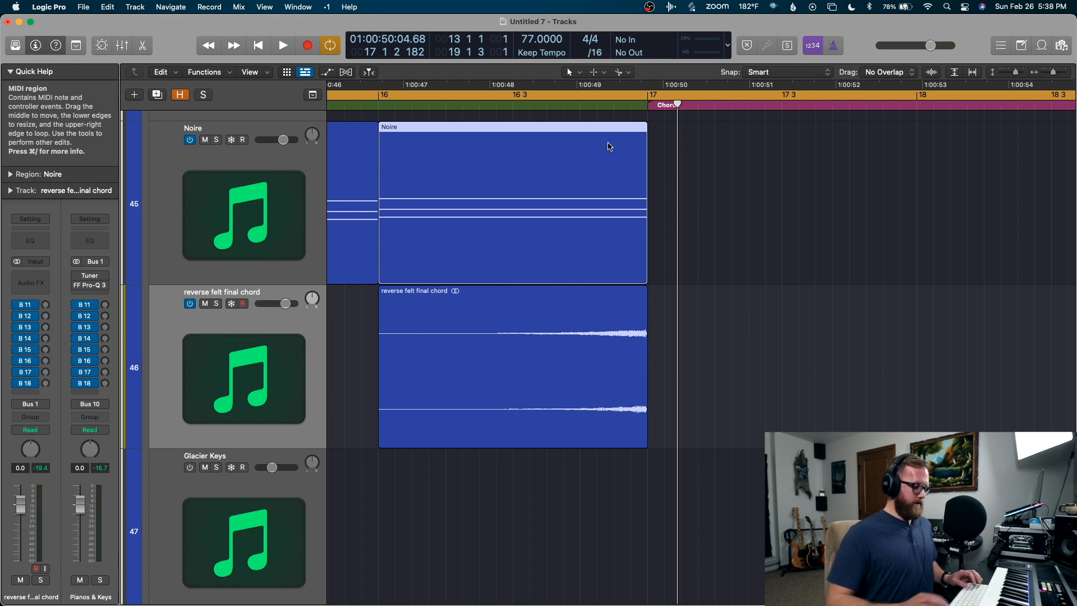
pyautogui.click(708, 310)
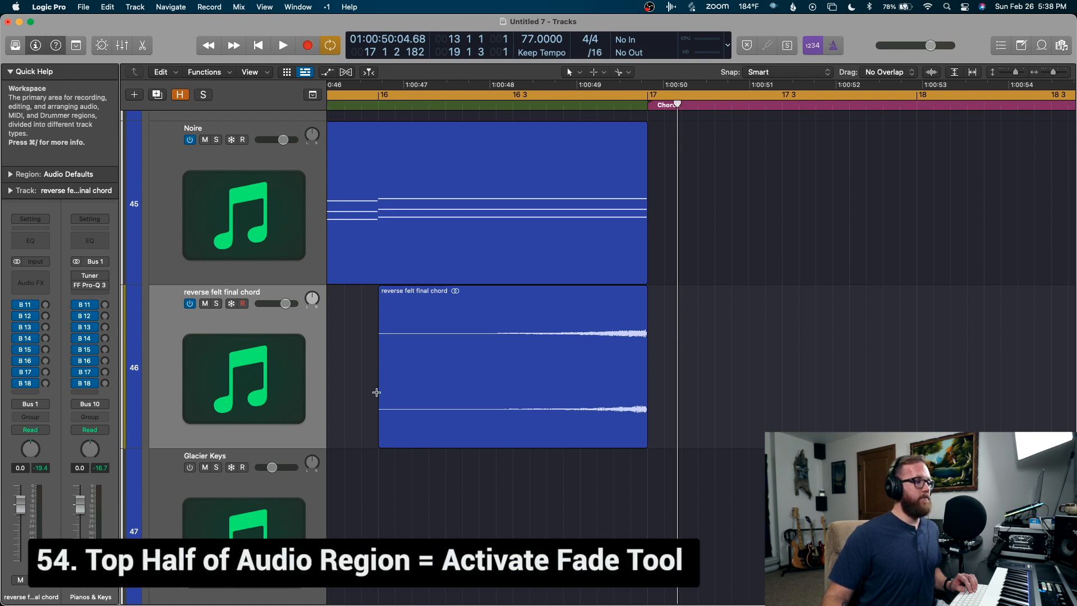
pyautogui.moveTo(376, 389); pyautogui.dragTo(446, 389)
pyautogui.click(333, 289)
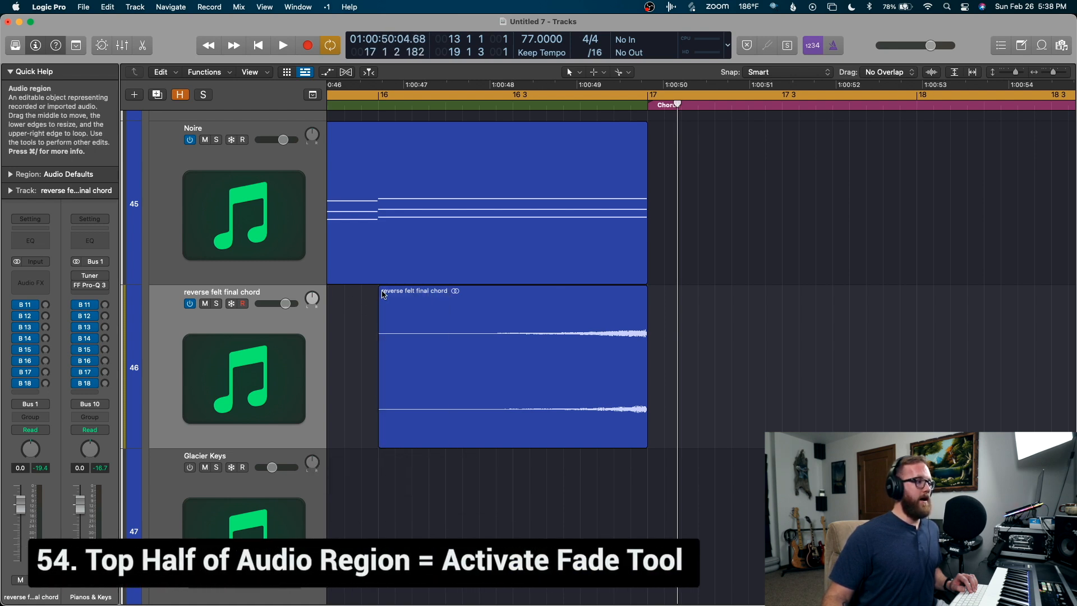
# - Add a fade-in over about the first two thirds of the "reverse felt final chord" region and view its fade type options
pyautogui.moveTo(378, 293); pyautogui.dragTo(555, 303)
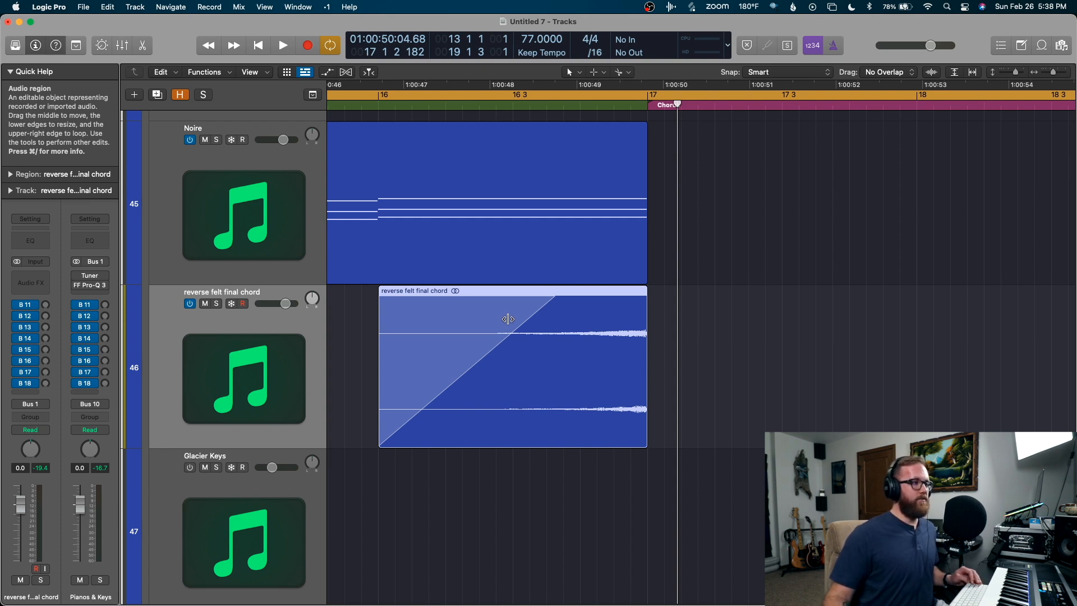
pyautogui.keyDown('ctrl'); pyautogui.click(466, 317); pyautogui.keyUp('ctrl')
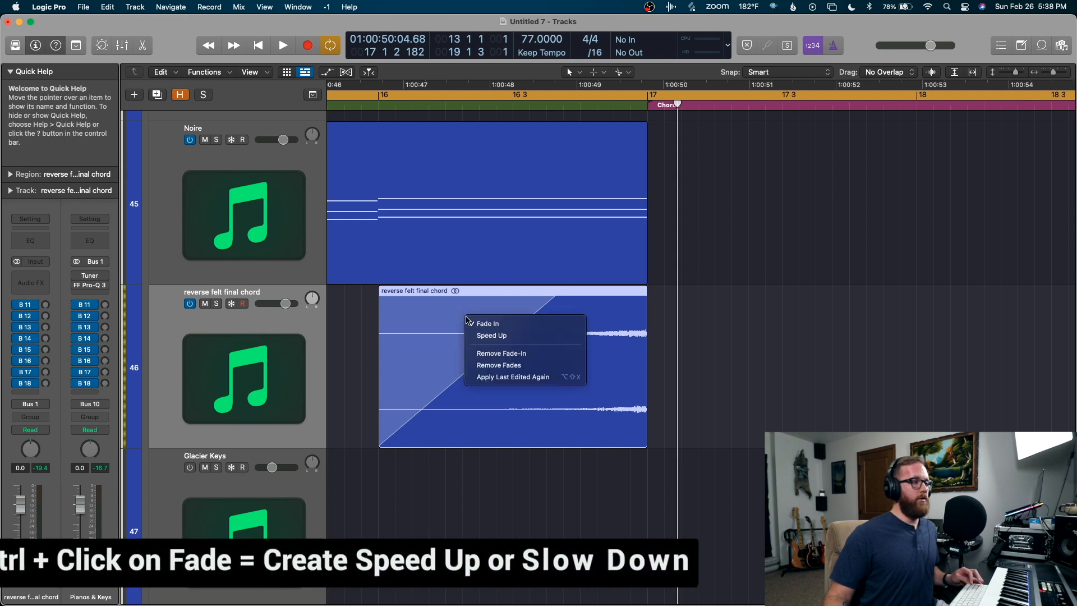
pyautogui.click(684, 309)
pyautogui.click(675, 307)
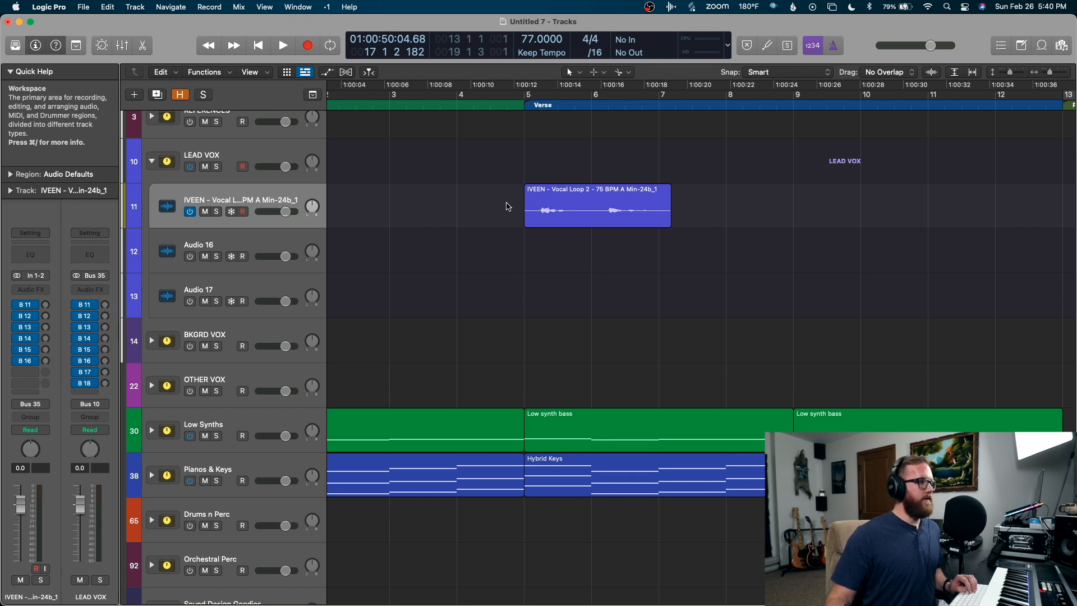
# - Select the IVEEN vocal loop region at bar 5 and view its region parameters, including Transpose
pyautogui.click(600, 197)
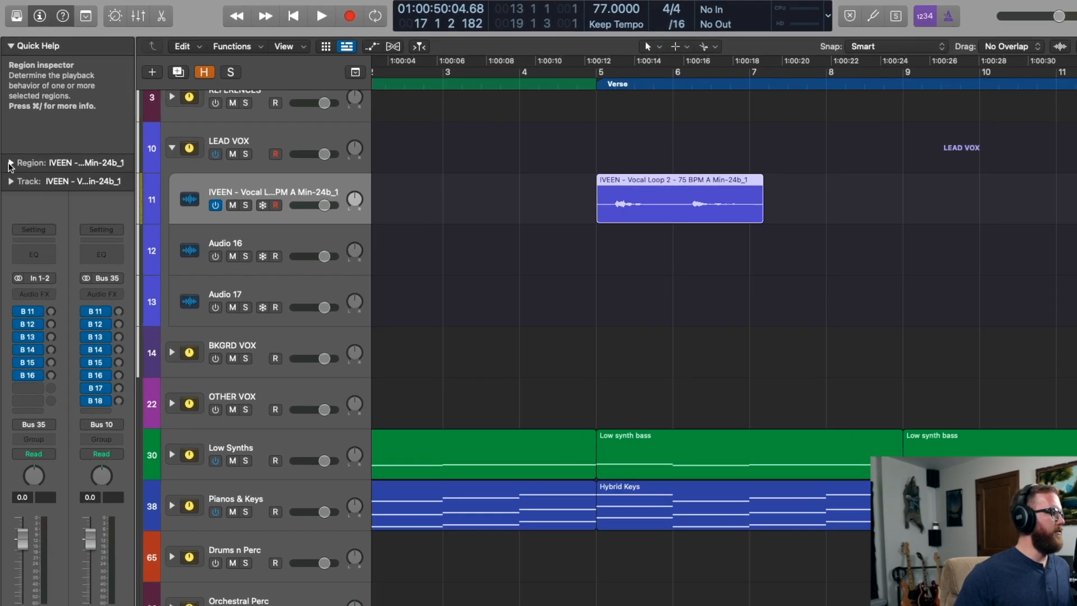
pyautogui.click(10, 174)
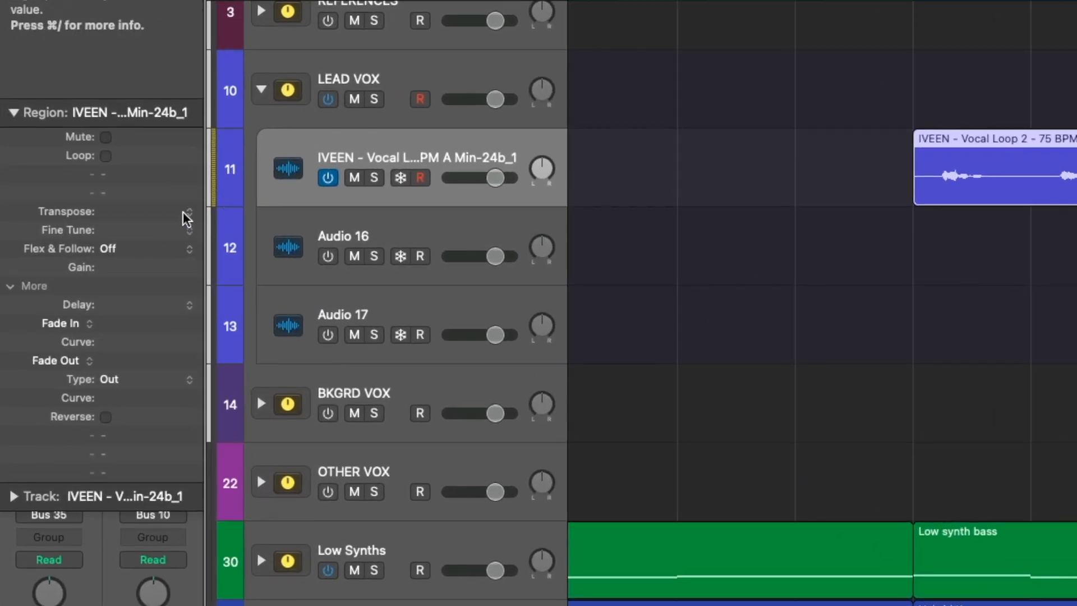
pyautogui.click(14, 113)
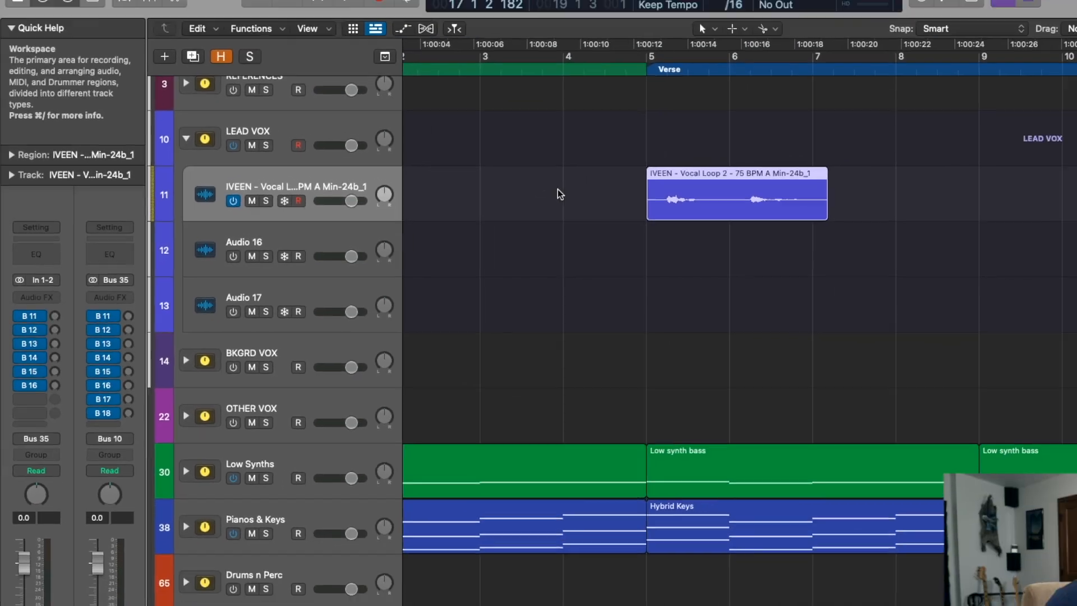
# - Examine the IVEEN vocal loop region between bars 5 and 7 at a larger vertical and horizontal zoom
pyautogui.click(859, 162)
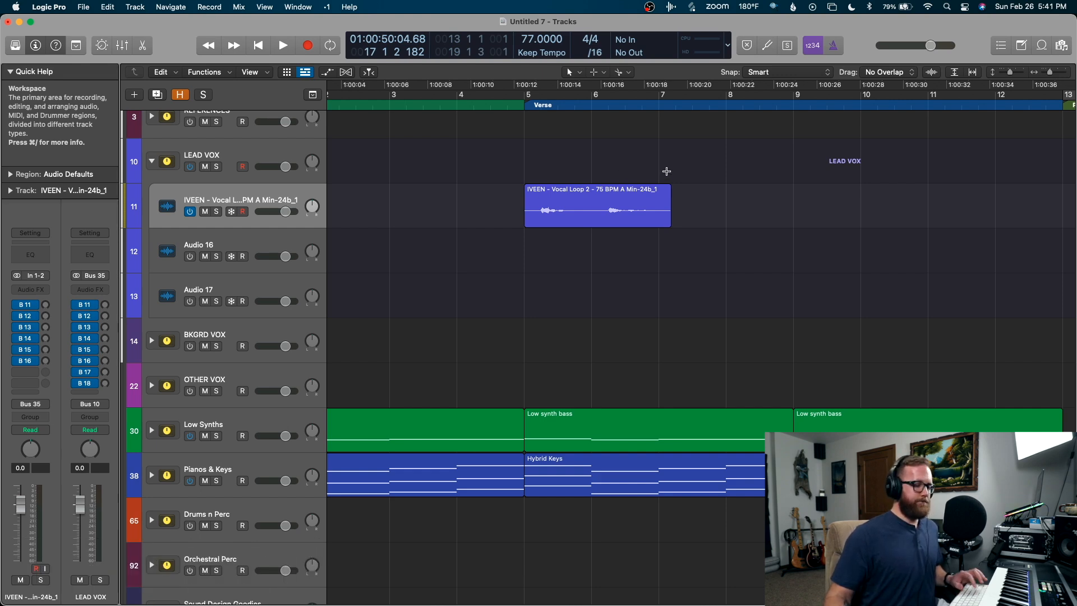
pyautogui.press('super+Down')
pyautogui.press('super+Down')
pyautogui.press('super+Down')
pyautogui.press('super+Down')
pyautogui.press('super+Down')
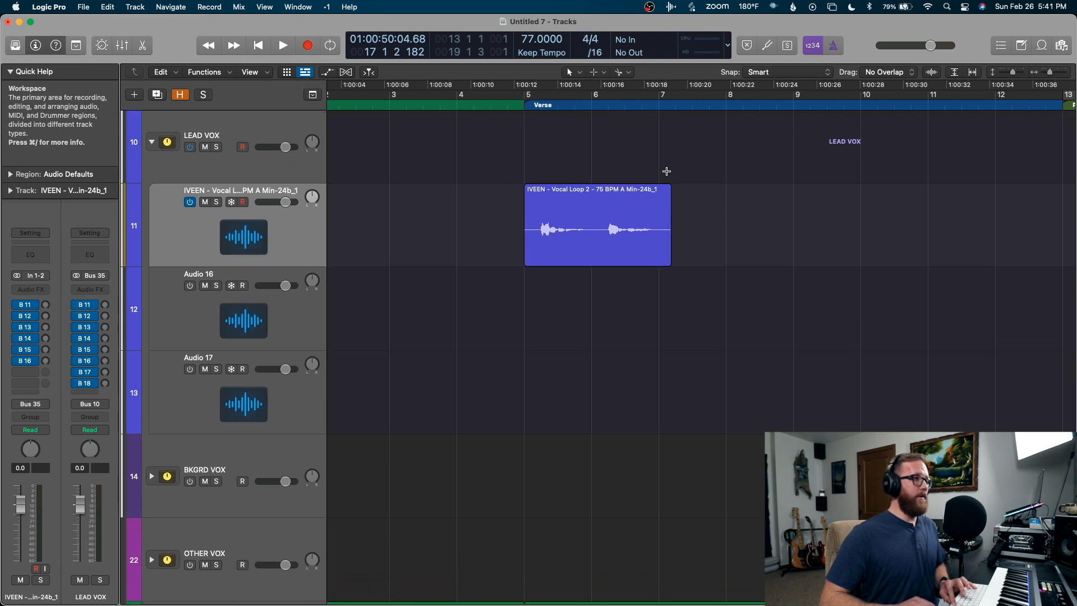
pyautogui.press('super+Right')
pyautogui.press('super+Right')
pyautogui.hscroll(10, 667, 171)
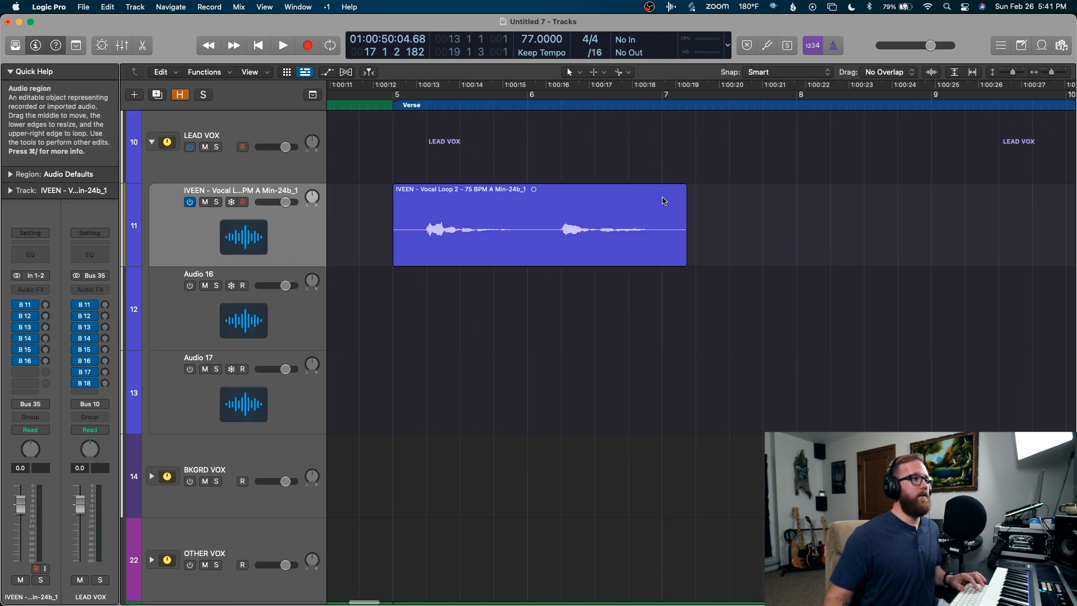
# - Try trimming the end of the vocal loop region back to bar 7, and undo the trim
pyautogui.moveTo(679, 255)
pyautogui.mouseDown()
pyautogui.moveTo(752, 253)
pyautogui.moveTo(646, 254)
pyautogui.moveTo(664, 253)
pyautogui.mouseUp()
pyautogui.press('super+z')
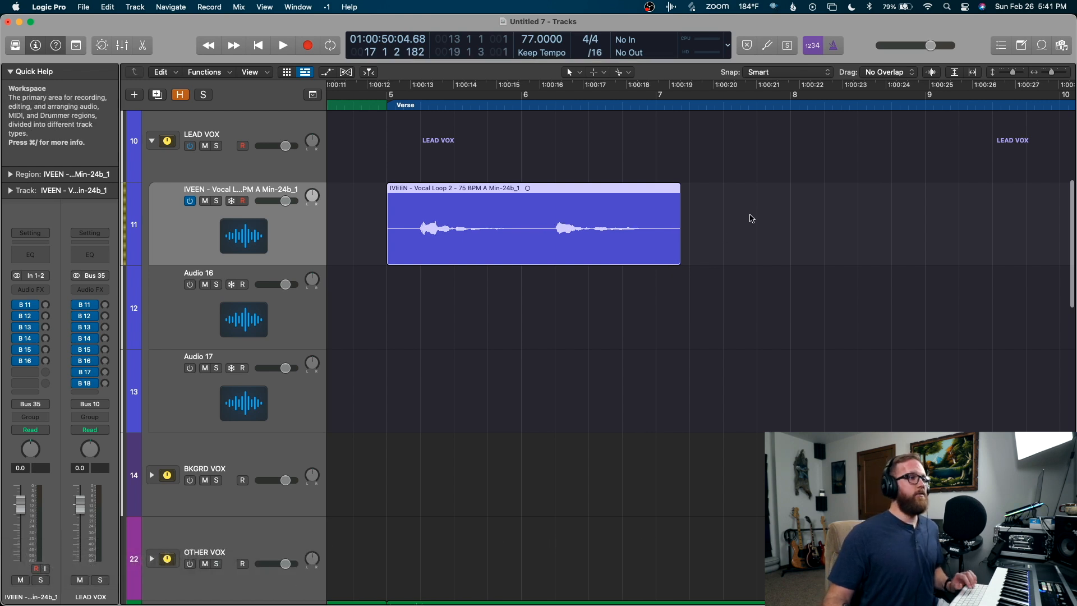
pyautogui.click(752, 195)
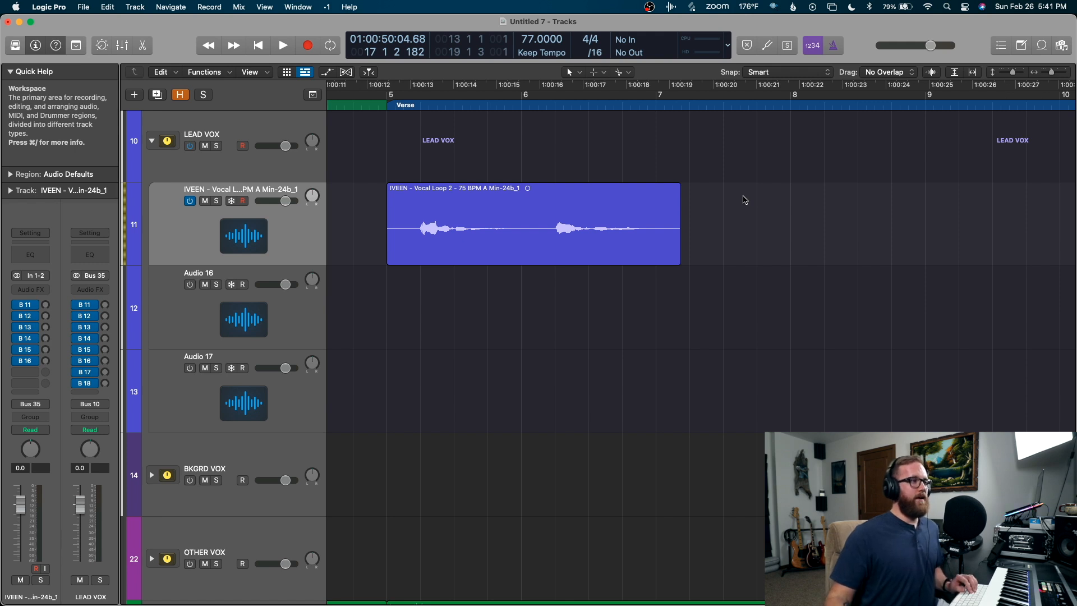
# - Select the vocal loop region and open its audio file in the editor's File view
pyautogui.click(564, 200)
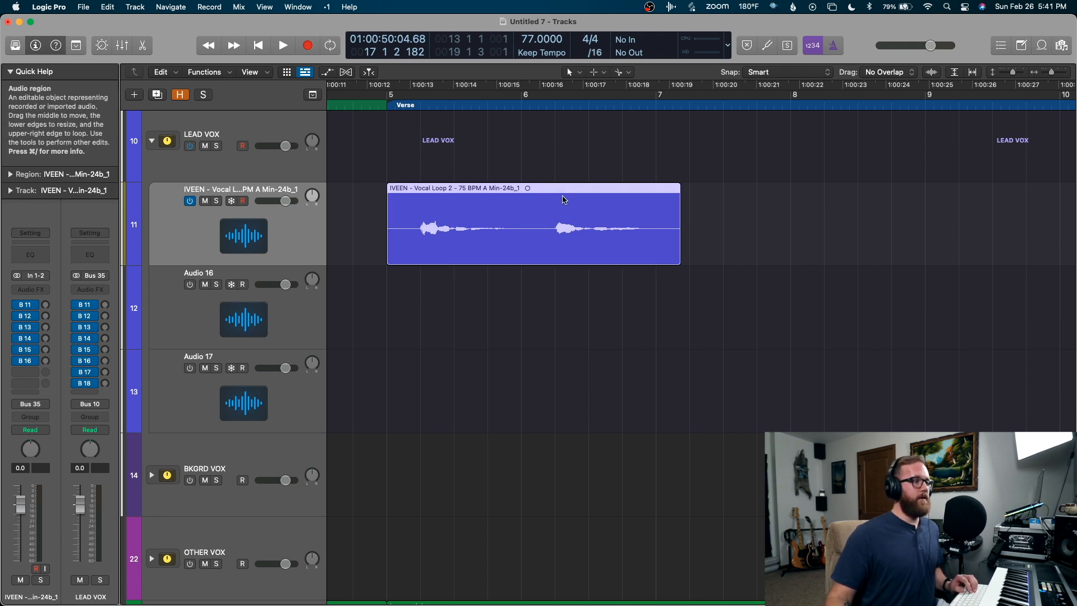
pyautogui.doubleClick(566, 198)
pyautogui.press('e')
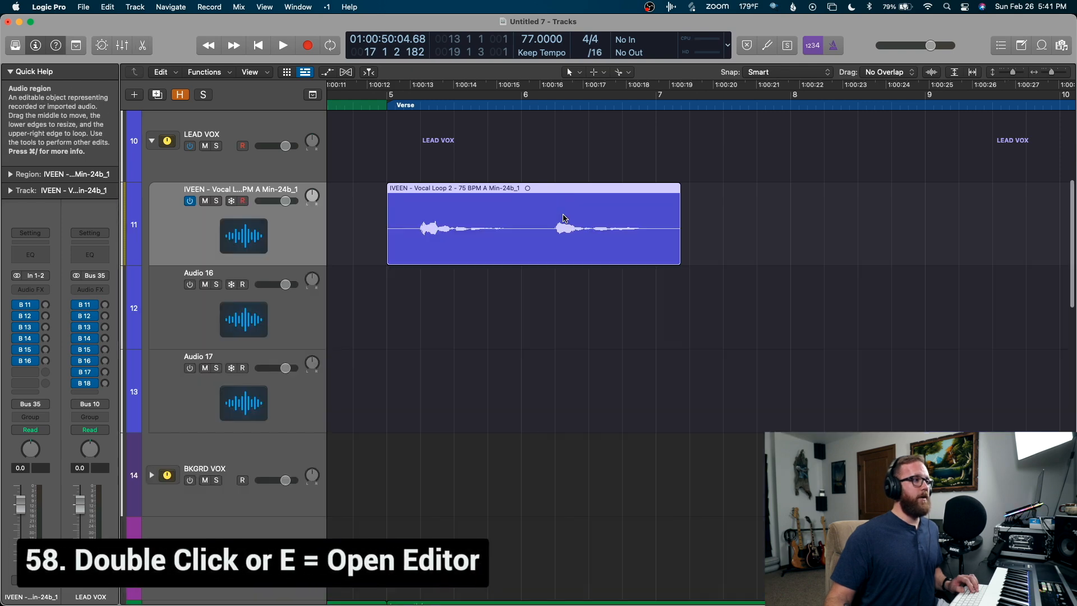
pyautogui.click(699, 198)
pyautogui.click(641, 198)
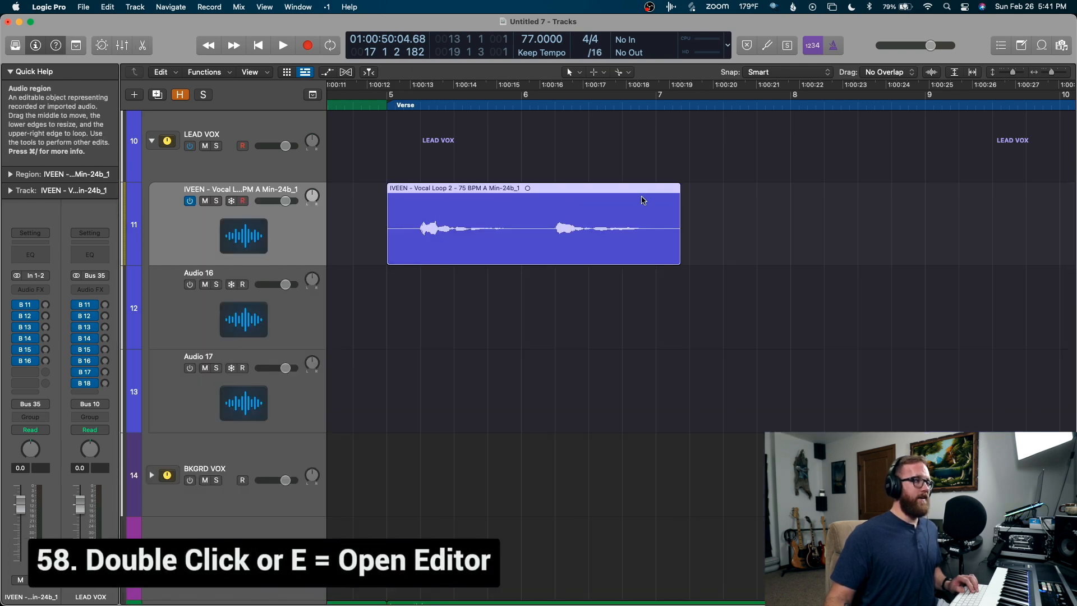
pyautogui.press('e')
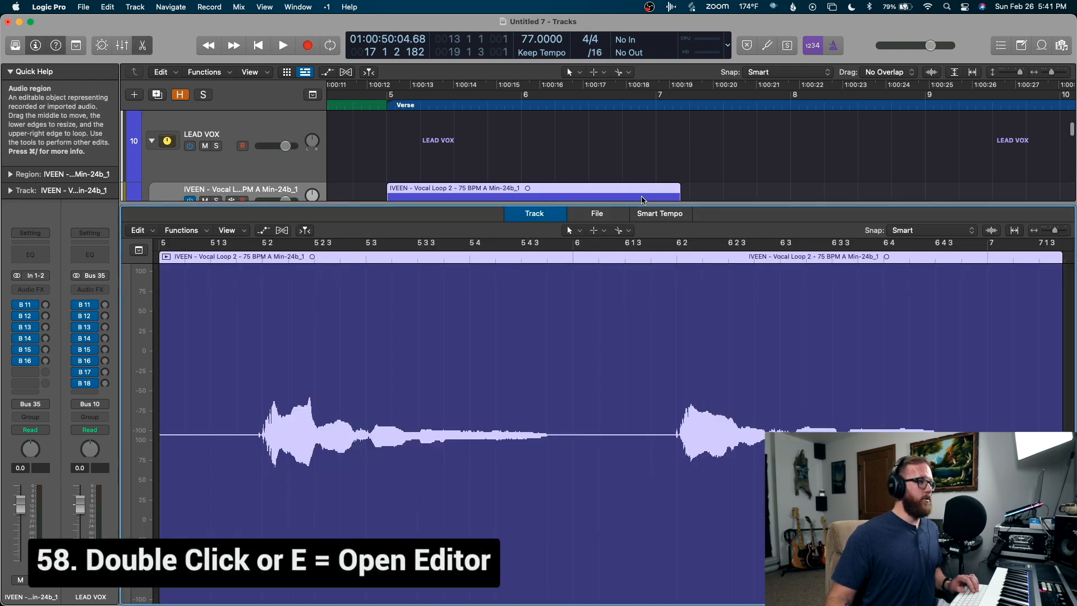
pyautogui.click(616, 217)
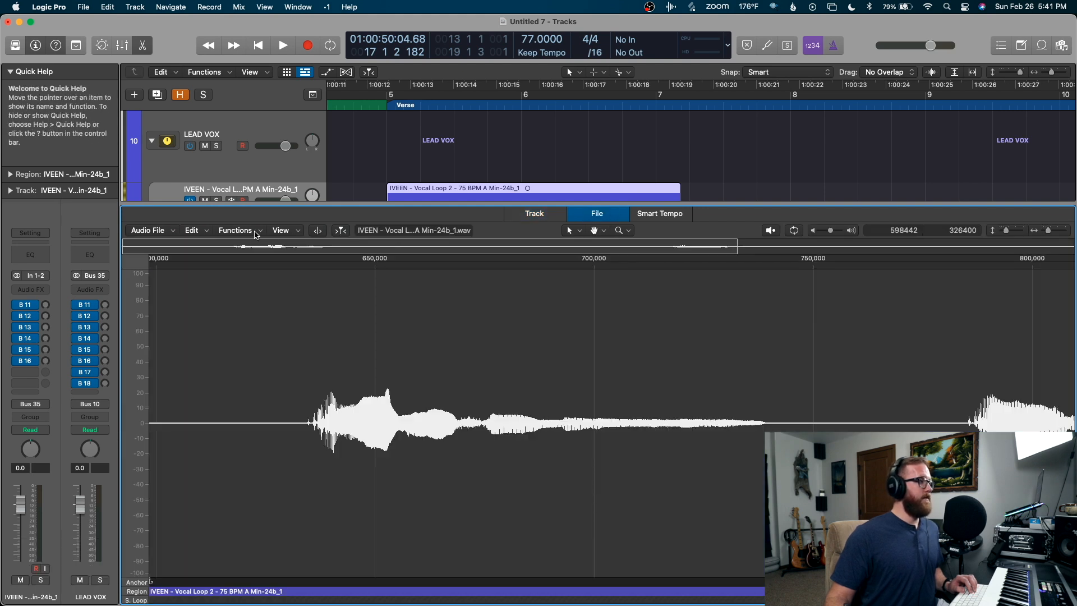
# - Stretch the vocal loop with the Time and Pitch Machine from an original tempo of 75 to 77 bpm, and close the editor
pyautogui.click(253, 231)
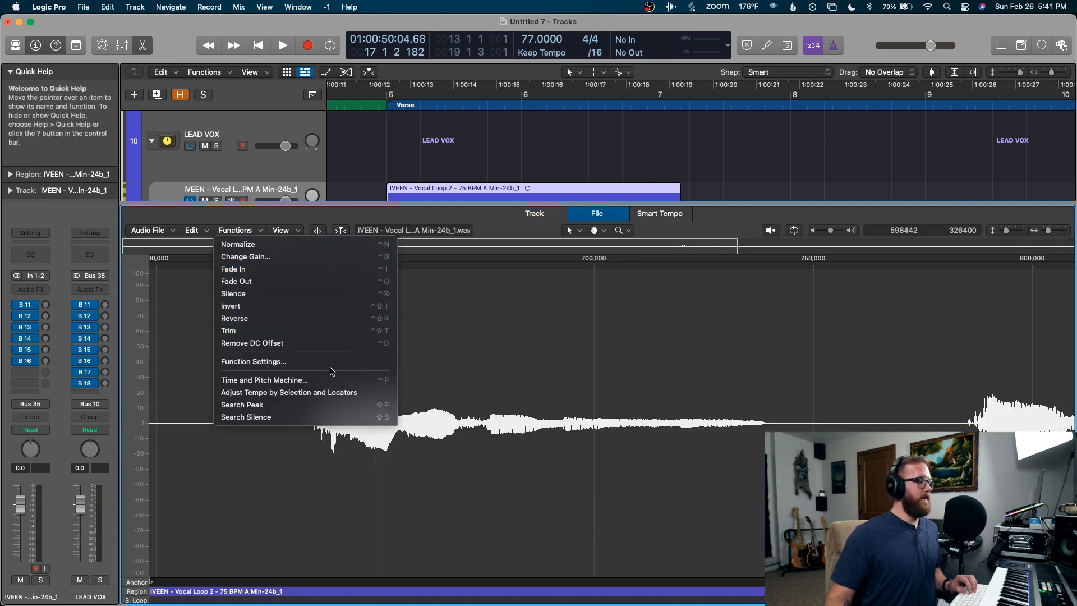
pyautogui.click(331, 379)
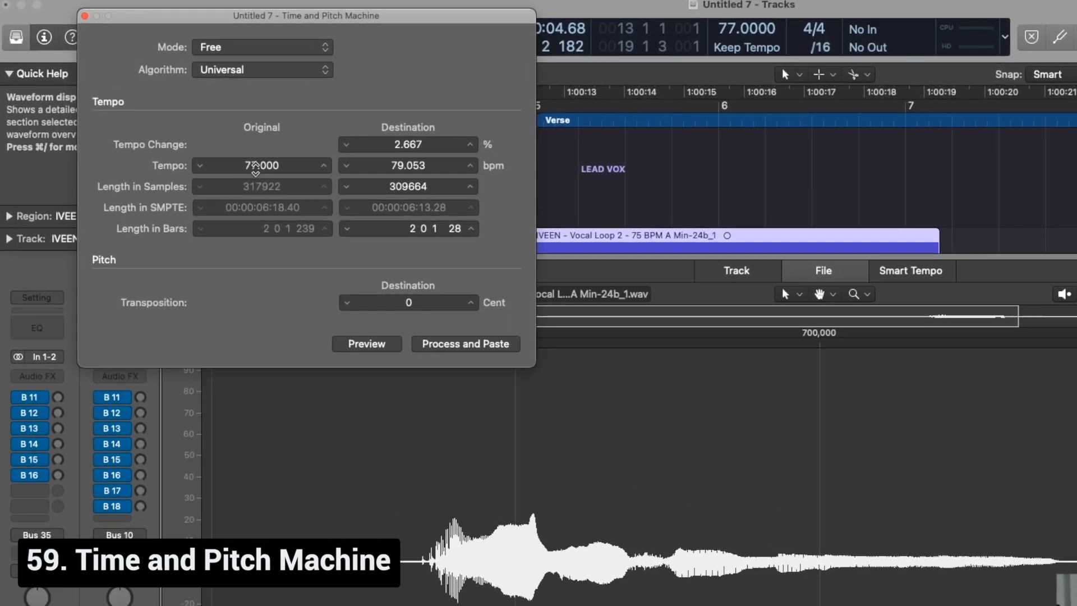
pyautogui.click(255, 167)
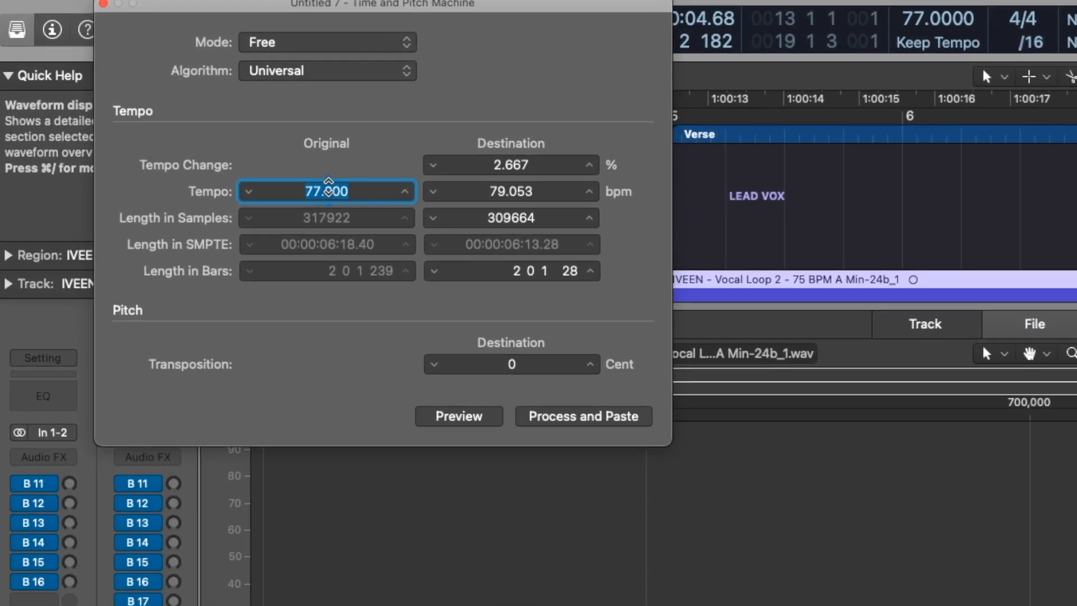
pyautogui.write('75')
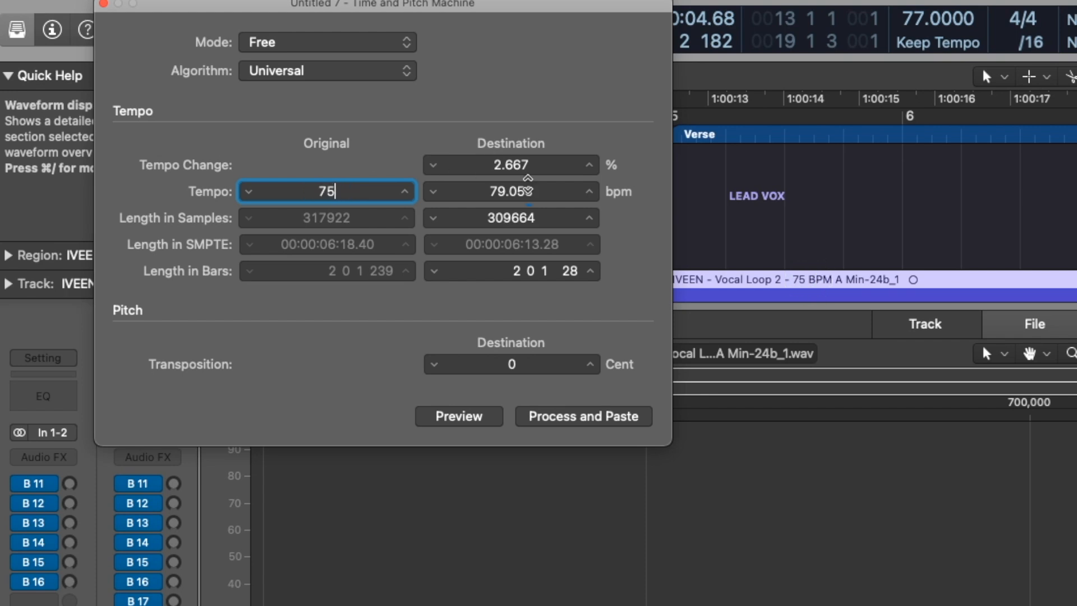
pyautogui.click(533, 192)
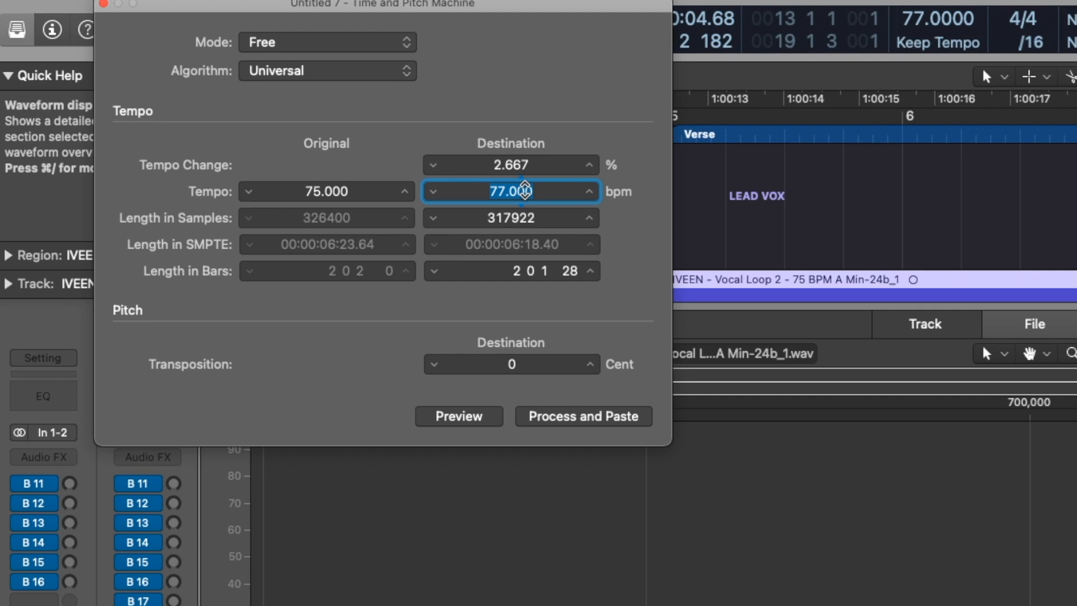
pyautogui.click(632, 244)
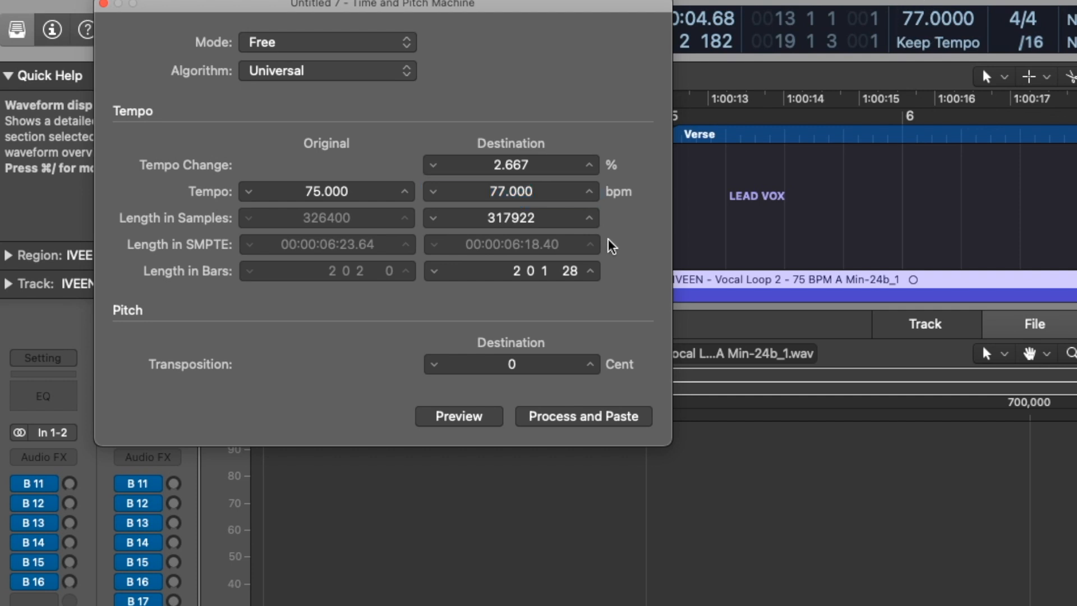
pyautogui.click(621, 421)
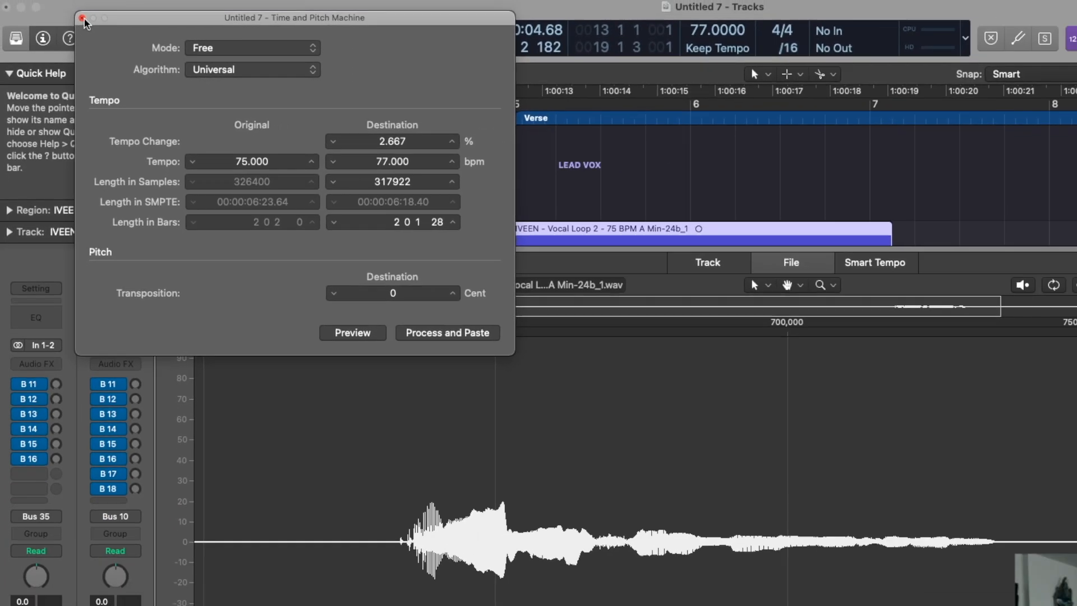
pyautogui.click(103, 4)
pyautogui.press('e')
pyautogui.click(759, 205)
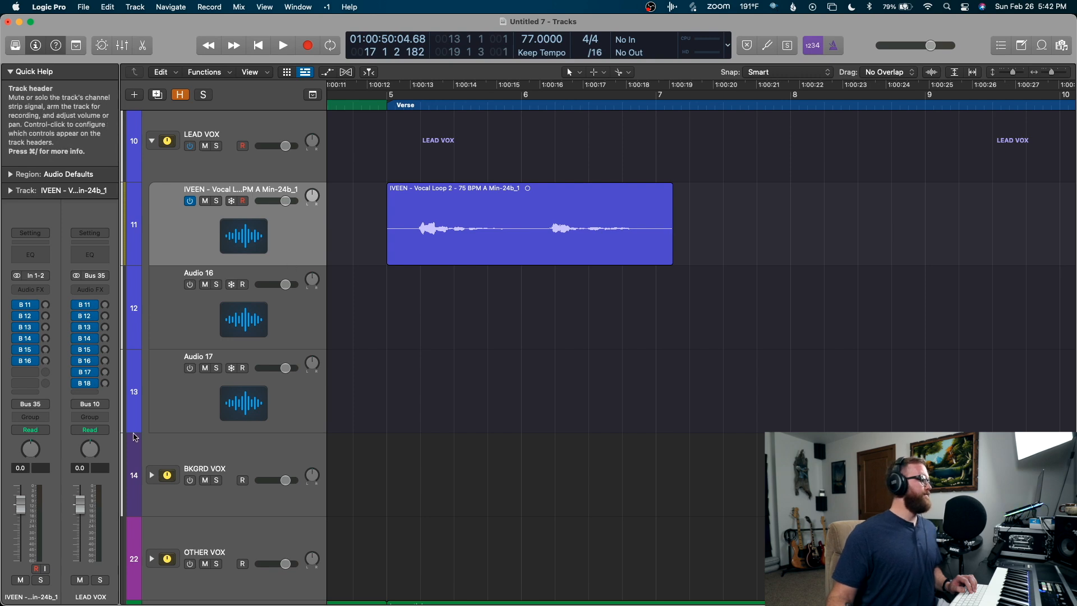
# - Lower the vocal loop track's volume to -9.6 dB and raise its Bus 13 send
pyautogui.moveTo(21, 519); pyautogui.dragTo(22, 532)
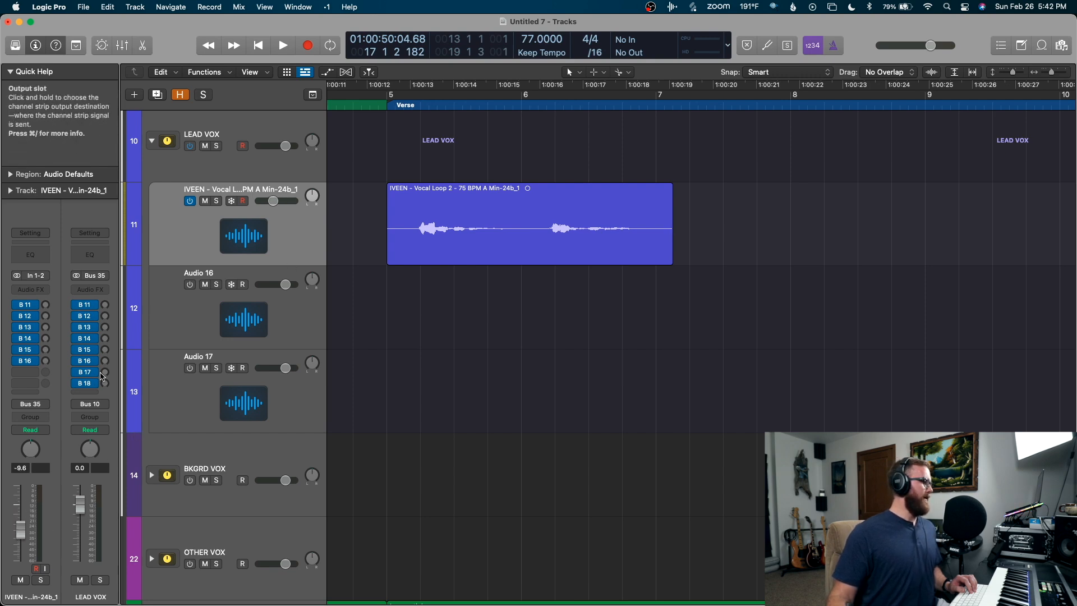
pyautogui.moveTo(46, 327); pyautogui.dragTo(46, 303)
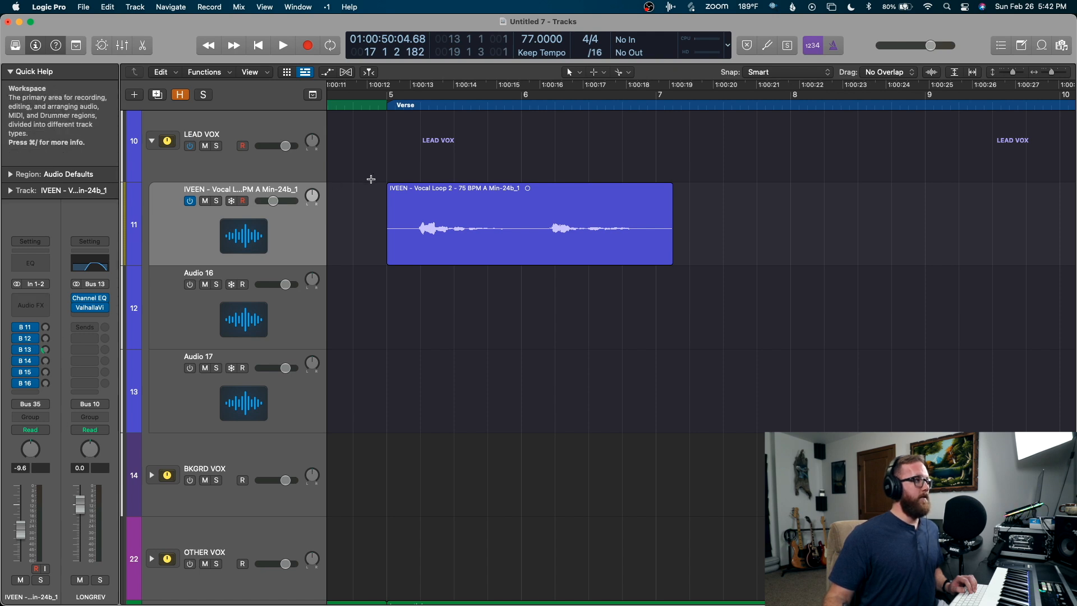
# - Play the vocal loop from just before bar 5 while raising its track volume to 0.2 dB
pyautogui.hscroll(-3, 381, 107)
pyautogui.doubleClick(363, 105)
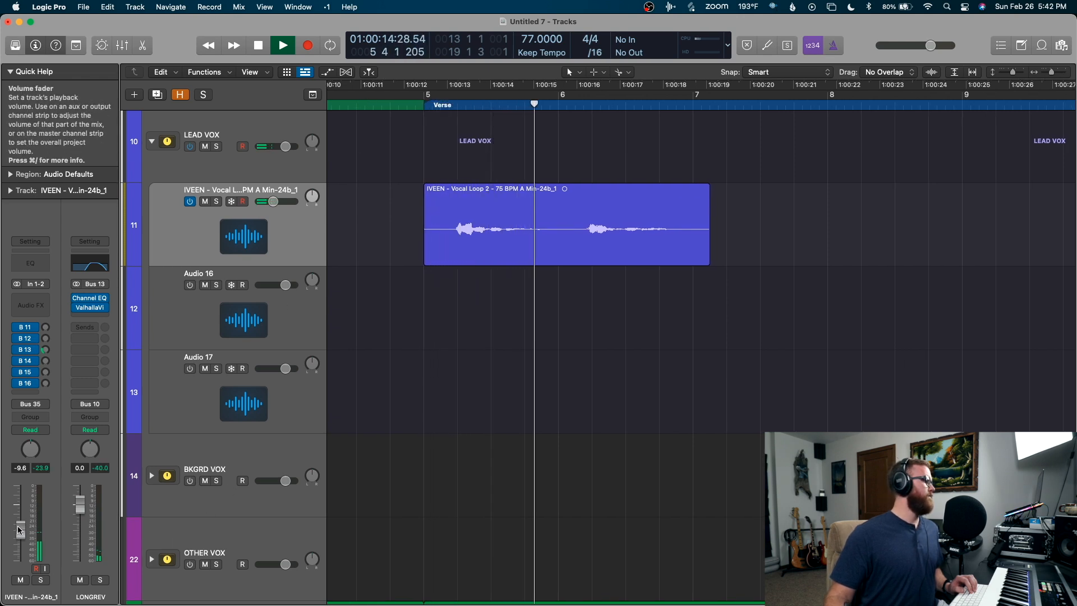
pyautogui.moveTo(20, 531); pyautogui.dragTo(22, 504)
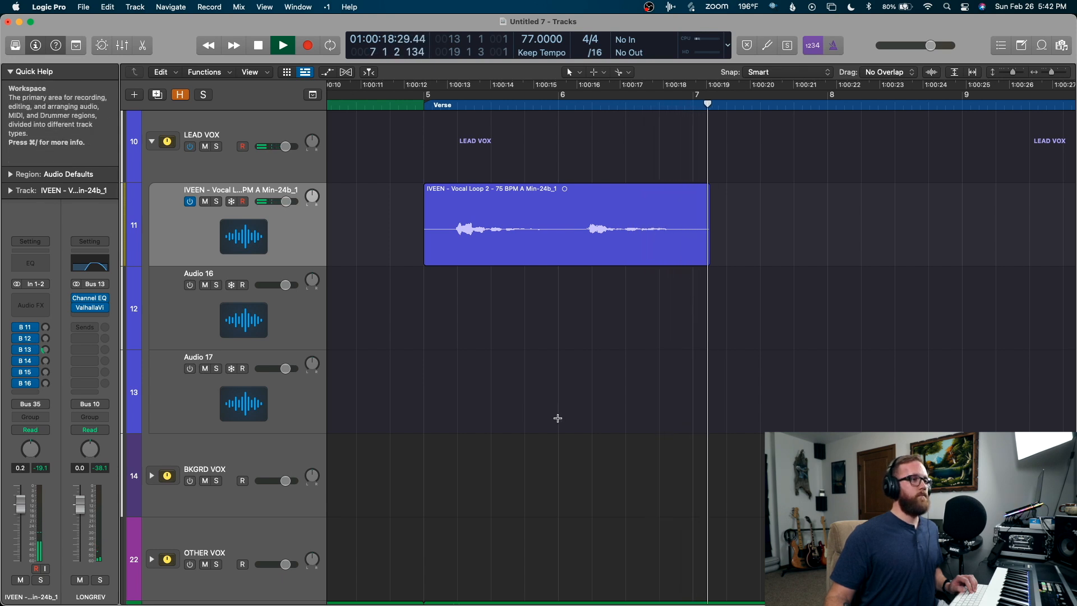
pyautogui.press('space')
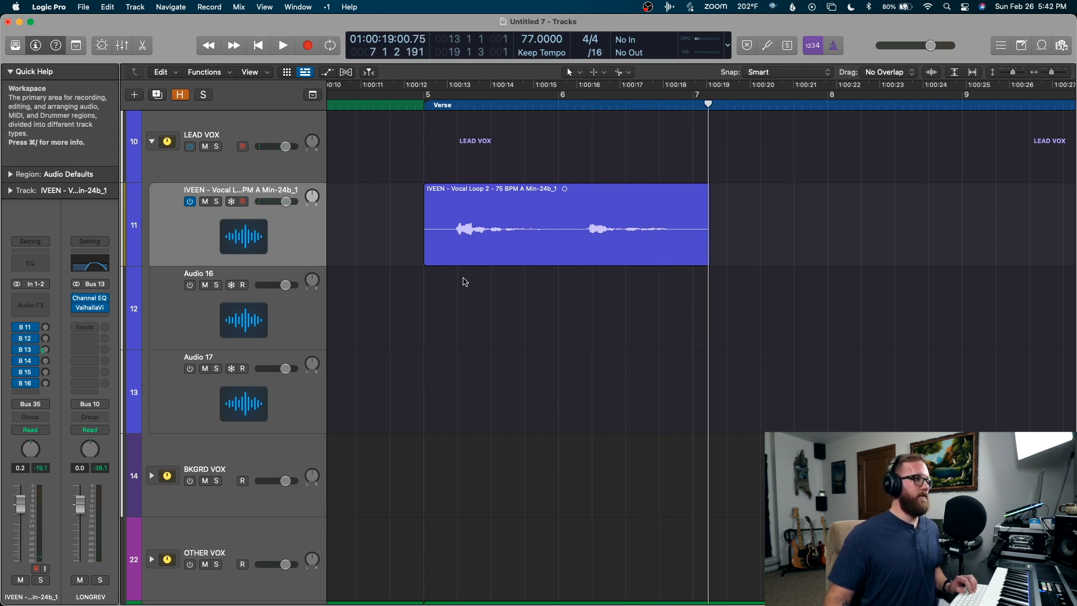
# - Examine the pauses around the two phrases in the vocal loop's enlarged waveform
pyautogui.click(489, 192)
pyautogui.press('super+Down')
pyautogui.press('super+Down')
pyautogui.press('super+Down')
pyautogui.press('super+Down')
pyautogui.press('super+Down')
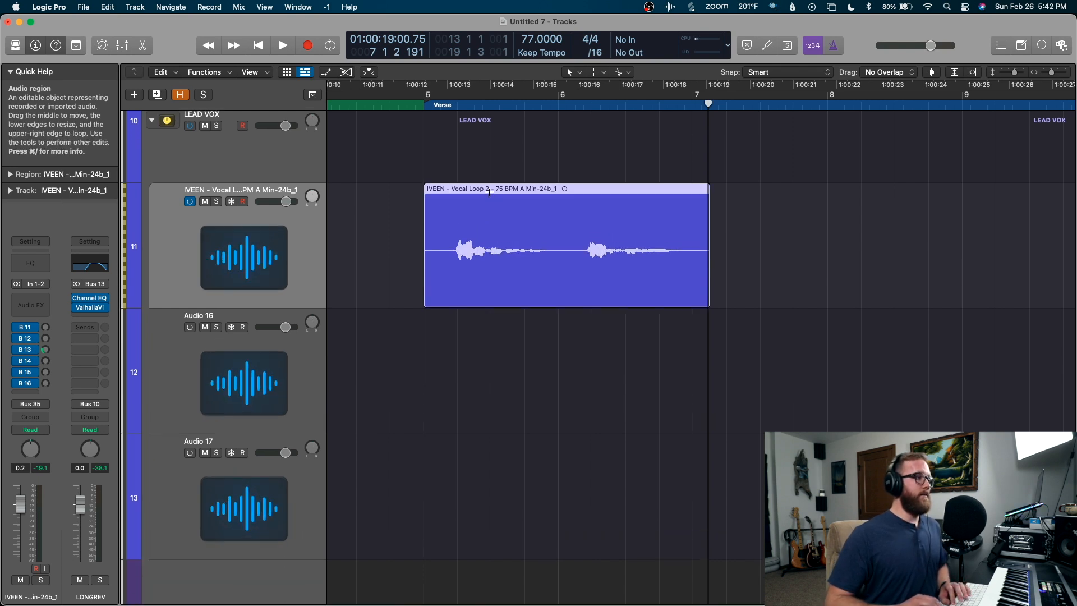
pyautogui.press('super+Down')
pyautogui.press('super+Right')
pyautogui.press('super+Right')
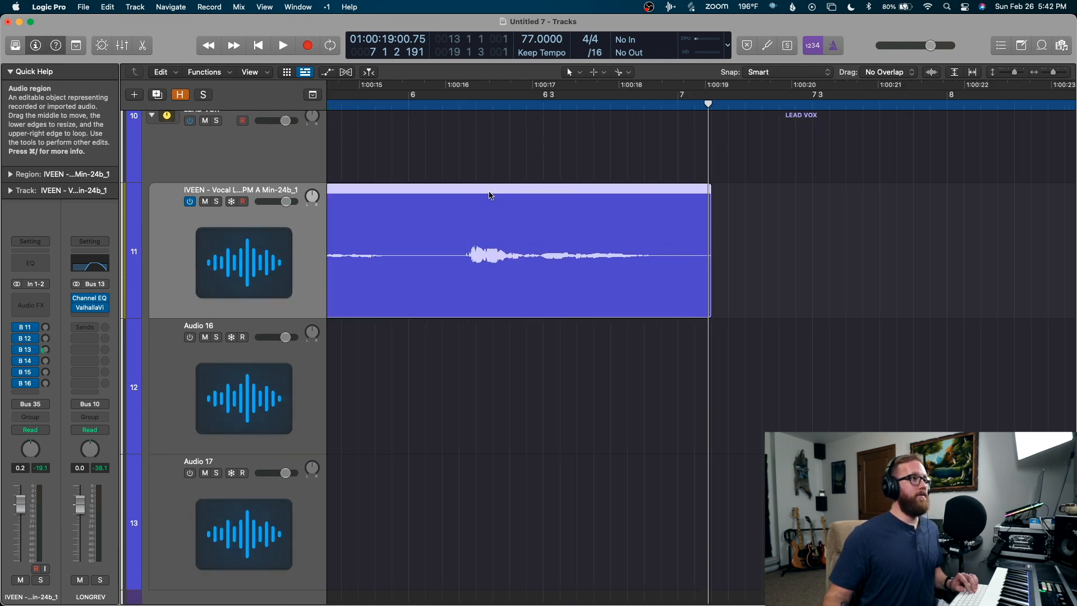
pyautogui.hscroll(-2, 493, 197)
pyautogui.hscroll(-10, 495, 200)
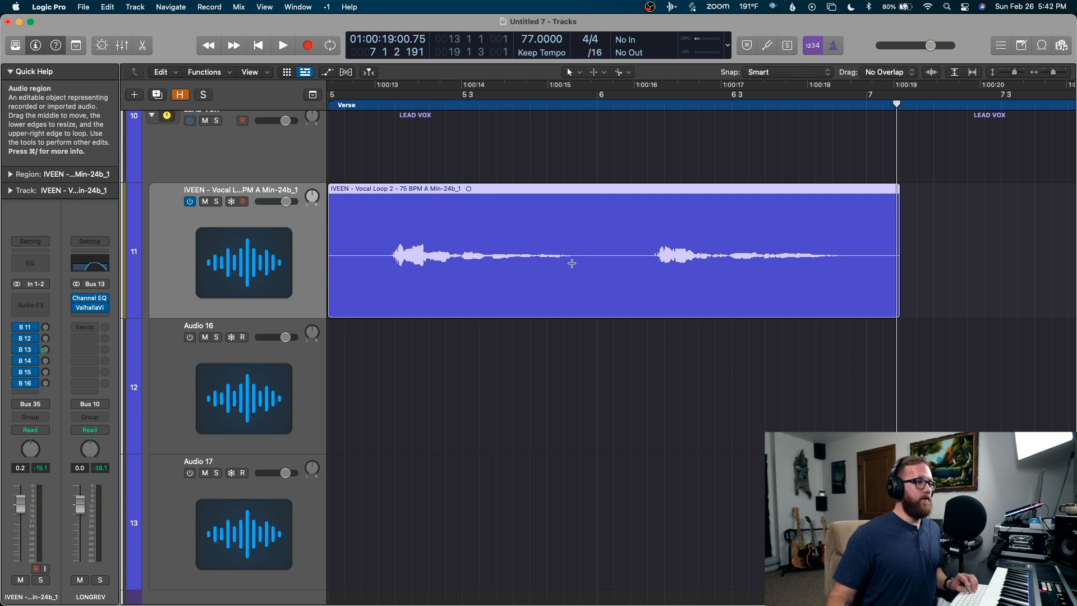
# - Try splitting out the first vocal phrase with a marquee selection and deleting the silence before it, and undo these edits
pyautogui.moveTo(579, 267); pyautogui.dragTo(381, 311)
pyautogui.click(447, 204)
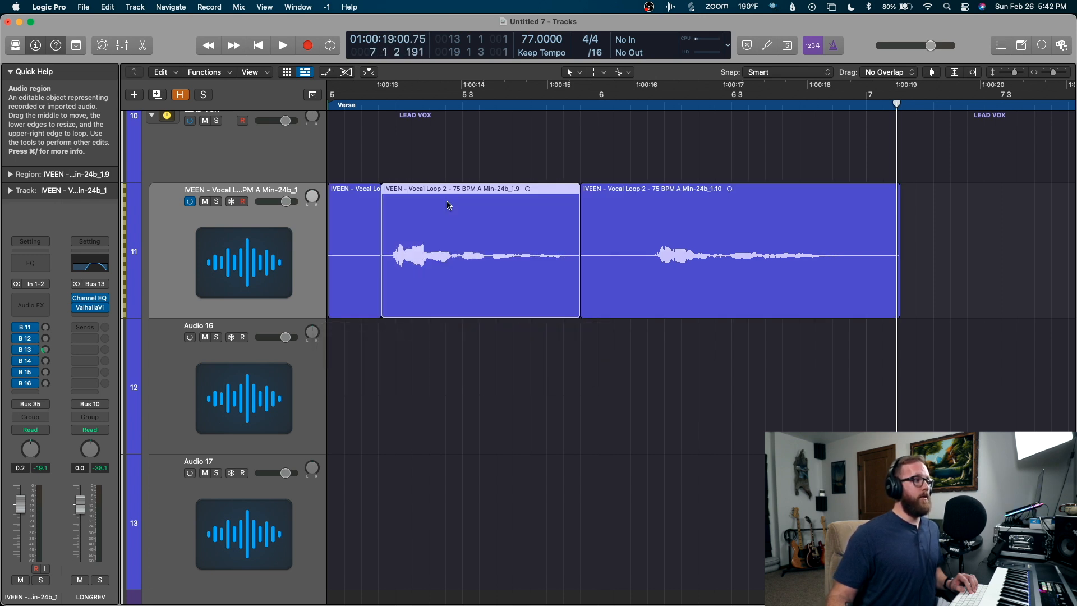
pyautogui.click(369, 205)
pyautogui.press('Delete')
pyautogui.press('super+z')
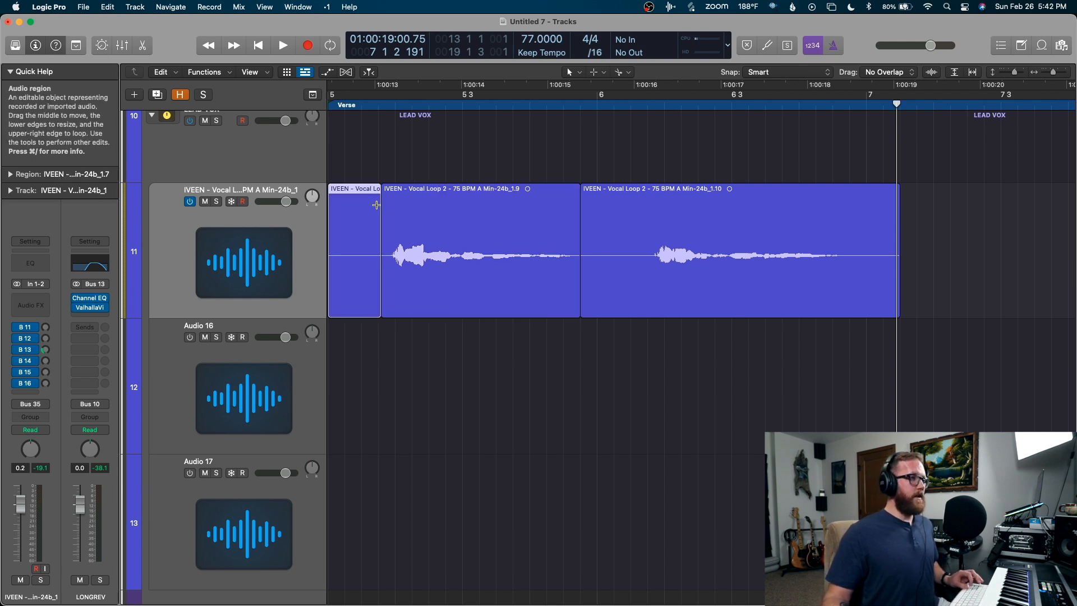
pyautogui.press('super+z')
pyautogui.click(588, 357)
pyautogui.hscroll(-3, 589, 355)
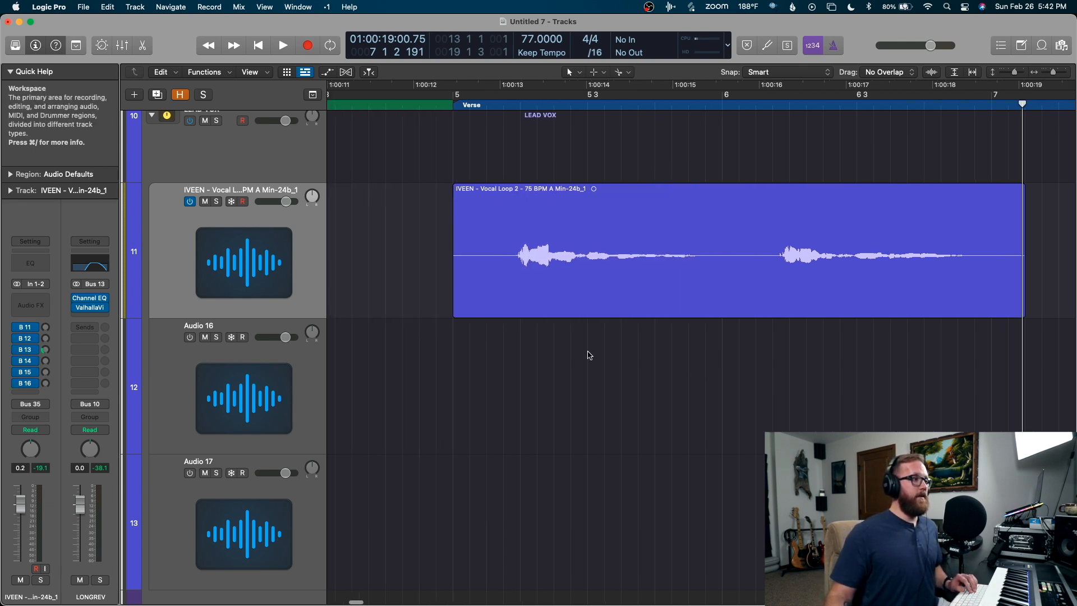
# - Open Remove Silence for the whole vocal loop region and try raising the threshold to -23 dB
pyautogui.click(669, 208)
pyautogui.hscroll(3, 669, 208)
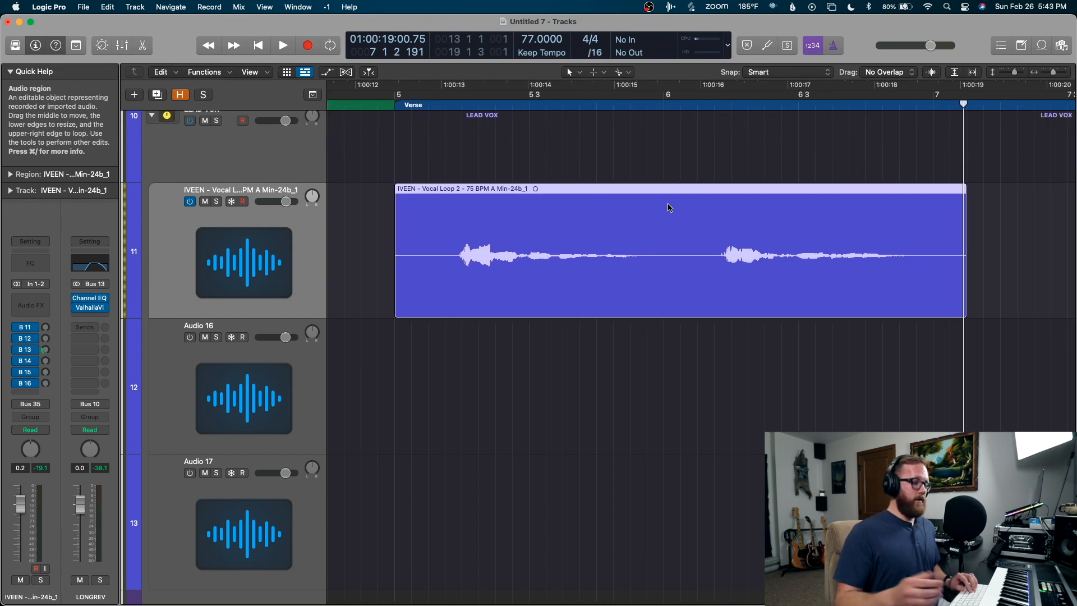
pyautogui.hotkey('ctrl', 'x')
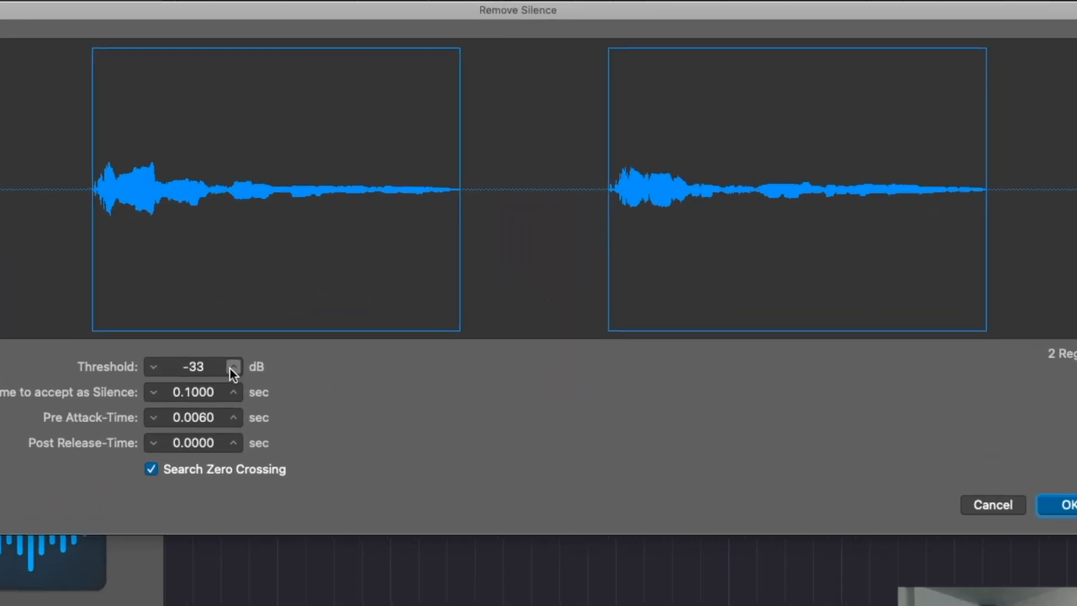
pyautogui.click(368, 301)
pyautogui.click(214, 373)
pyautogui.click(213, 373)
pyautogui.click(214, 373)
pyautogui.click(213, 373)
pyautogui.click(214, 373)
pyautogui.click(214, 373)
pyautogui.click(214, 373)
pyautogui.click(214, 373)
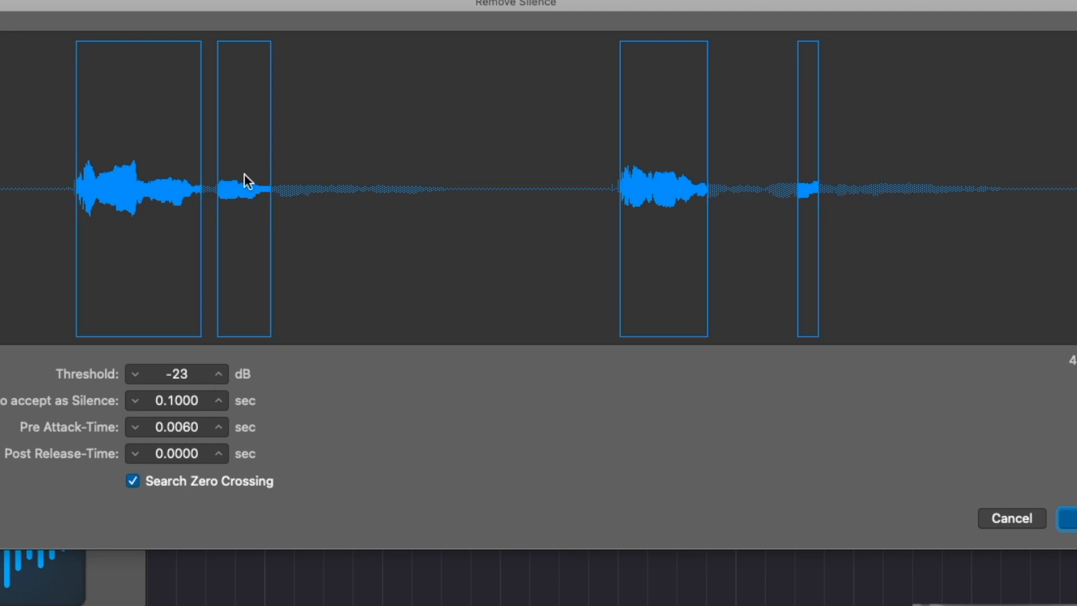
# - Lower the Remove Silence threshold to -34 dB and apply it to split the vocal loop into its two phrases
pyautogui.click(136, 374)
pyautogui.click(136, 374)
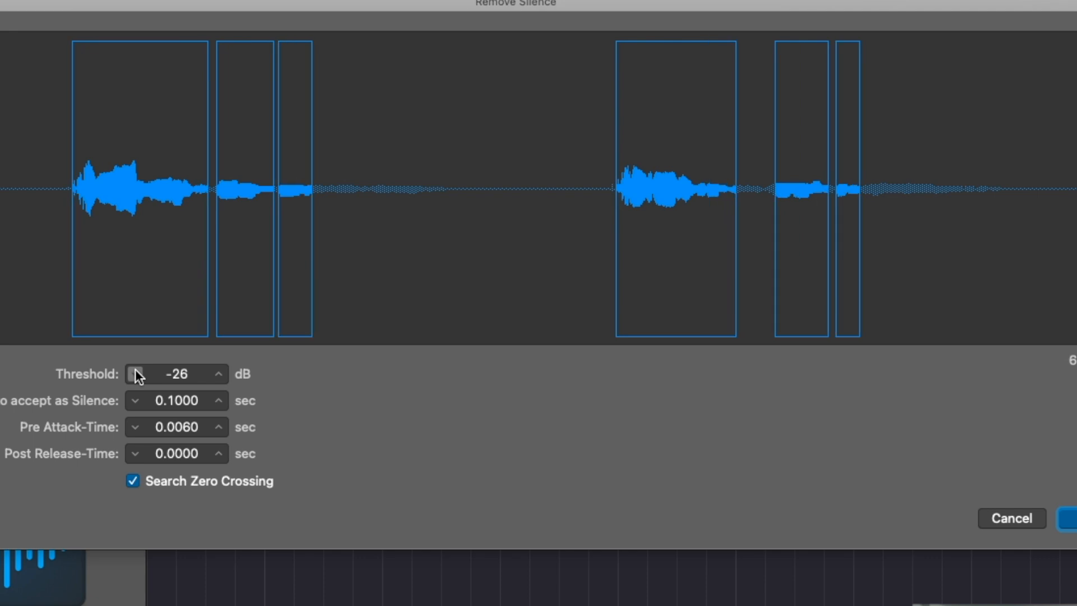
pyautogui.click(136, 373)
pyautogui.click(136, 374)
pyautogui.click(136, 374)
pyautogui.click(136, 373)
pyautogui.click(136, 374)
pyautogui.click(136, 374)
pyautogui.click(135, 374)
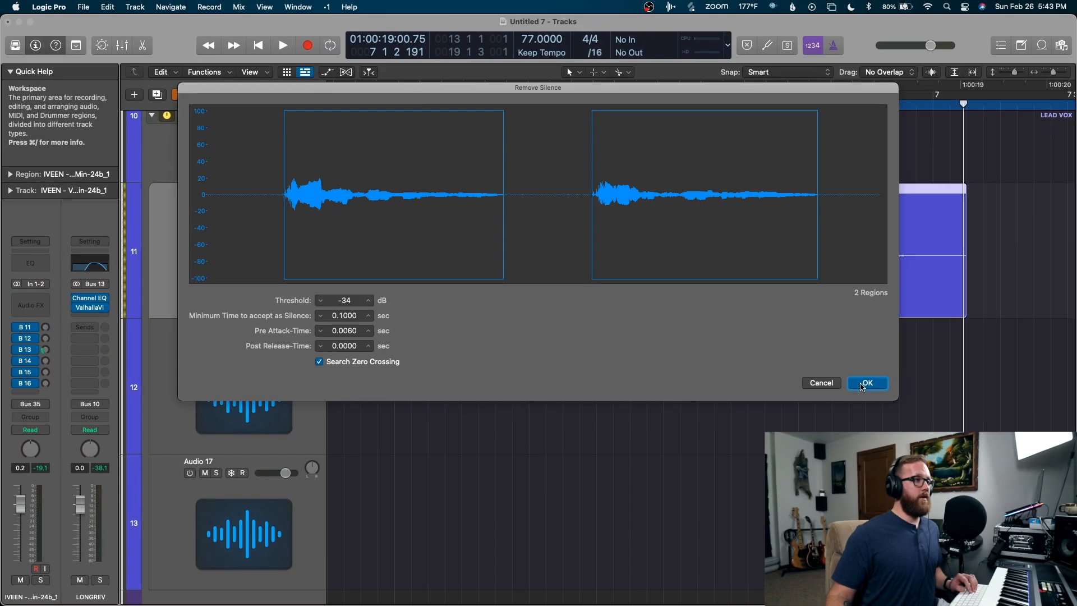
pyautogui.click(867, 383)
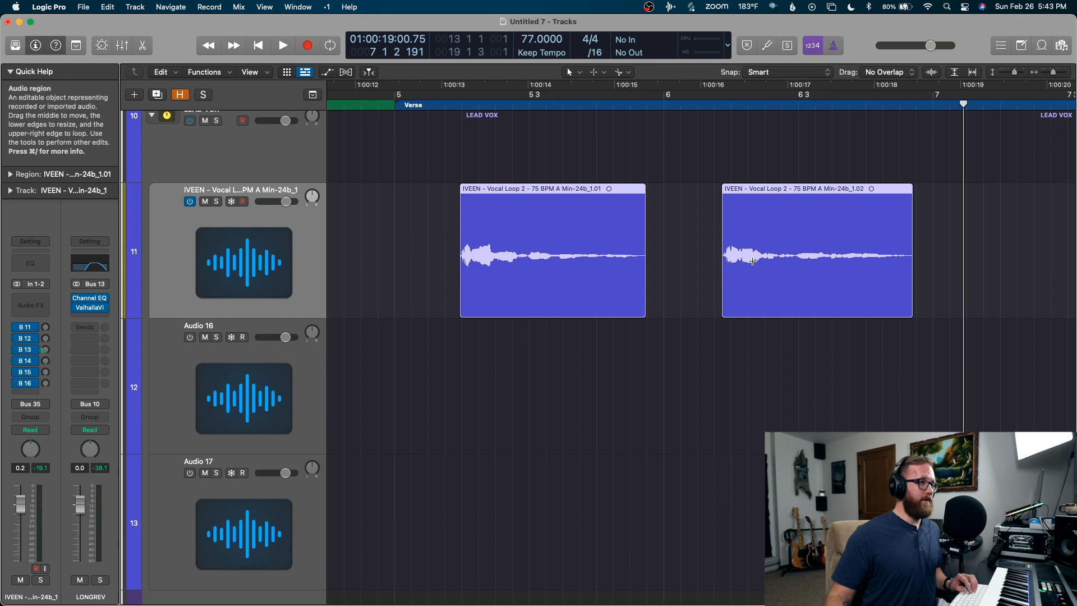
# - Select both vocal phrase regions, lock their SMPTE position, and try to move the first phrase earlier
pyautogui.click(687, 216)
pyautogui.hscroll(2, 687, 216)
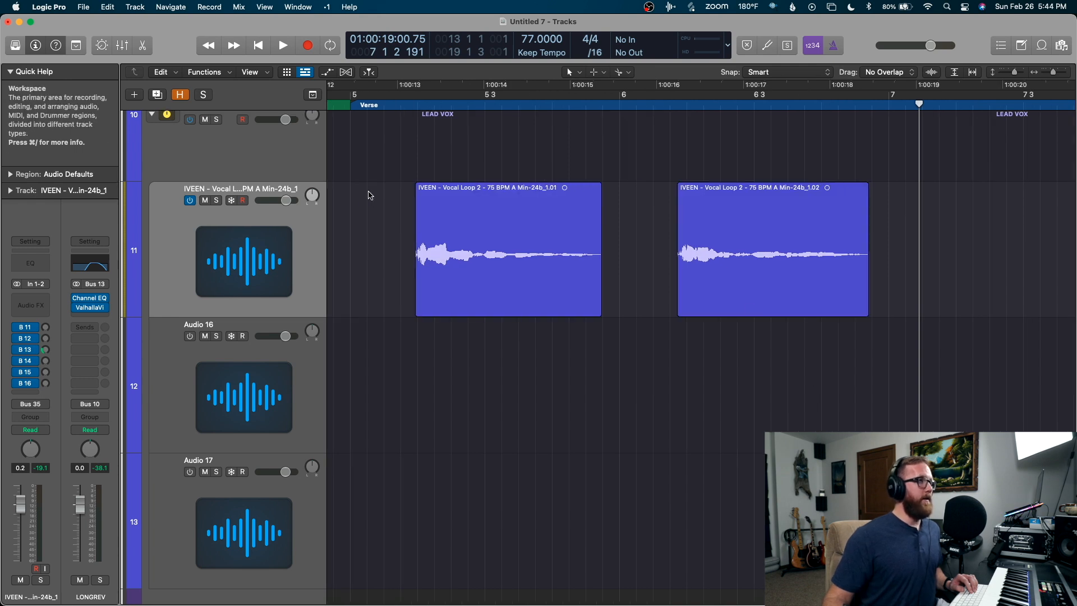
pyautogui.click(307, 227)
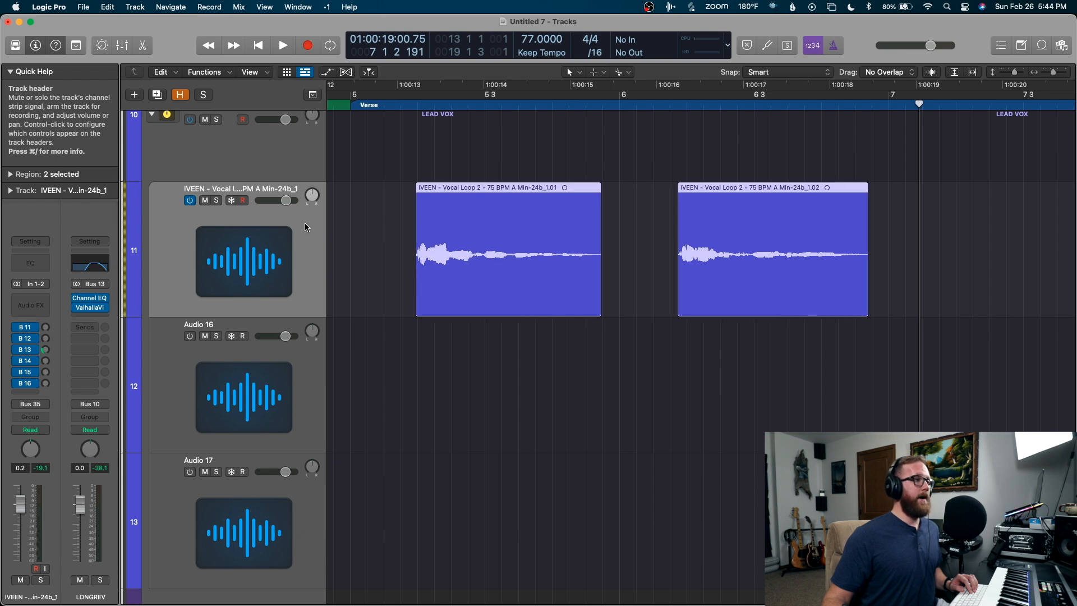
pyautogui.press('super+Page_Down')
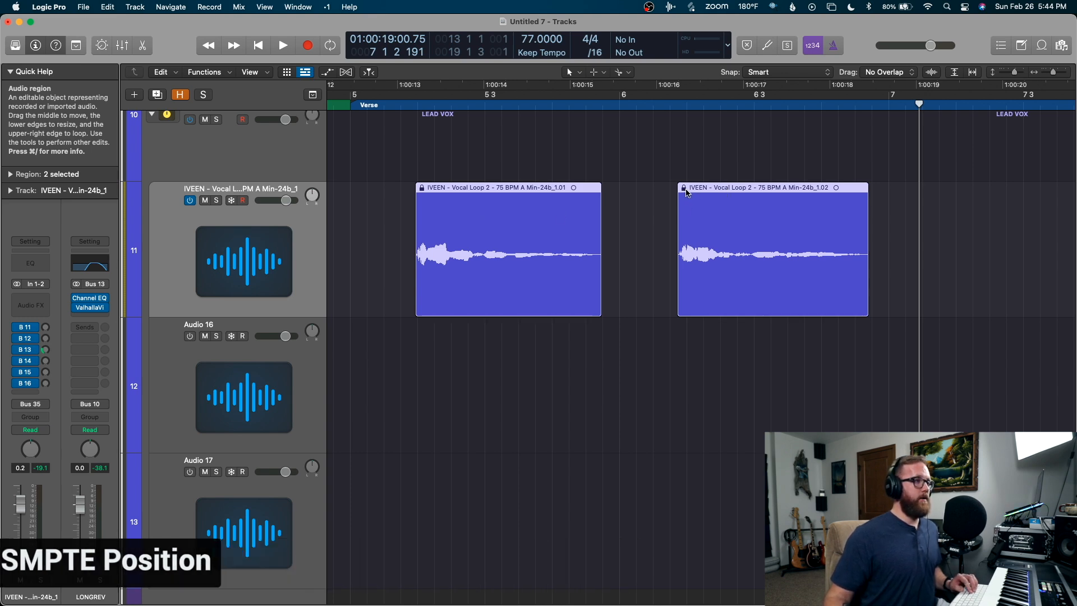
pyautogui.click(644, 206)
pyautogui.moveTo(541, 214); pyautogui.dragTo(408, 214)
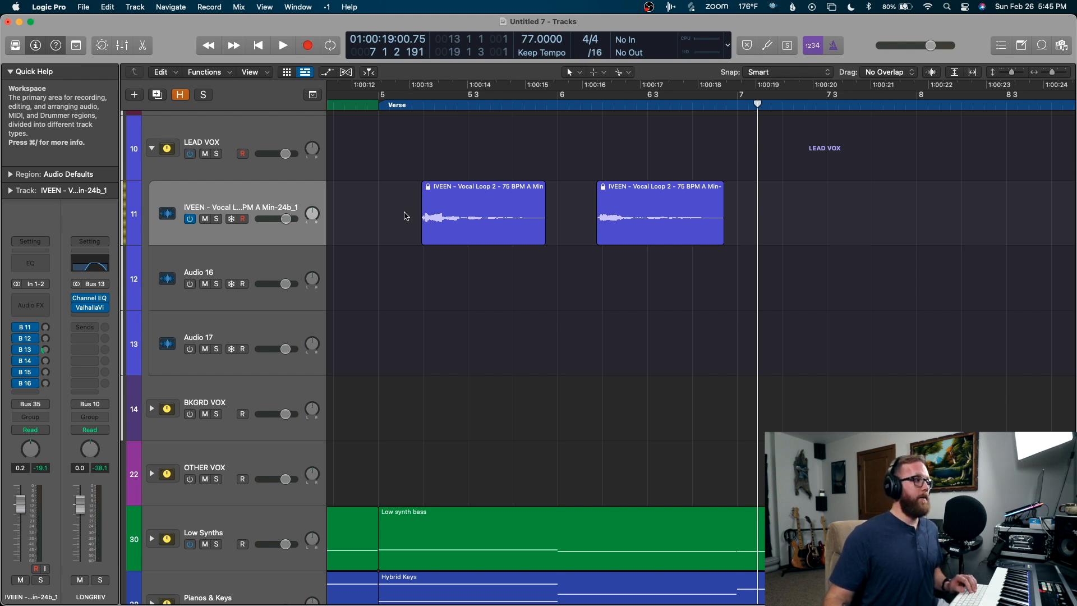
# - Rename the vocal loop's track as Vocal comp
pyautogui.doubleClick(241, 207)
pyautogui.write('Vocal comp')
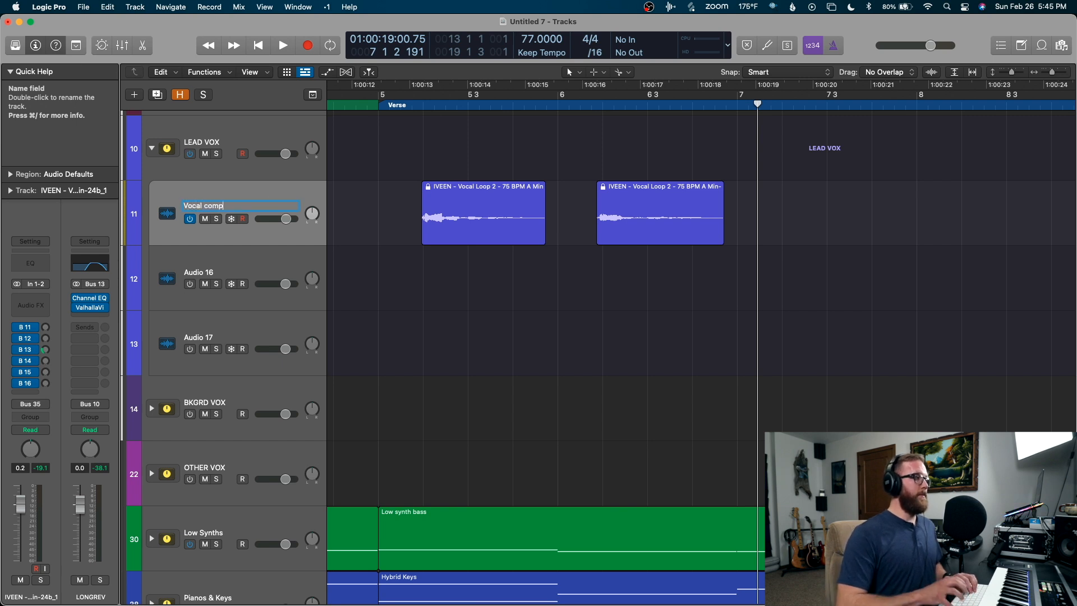
pyautogui.press('Return')
# - Move the two locked phrases onto Audio 16 and Audio 17 and back to Vocal comp, trying to shift them in time
pyautogui.moveTo(454, 201); pyautogui.dragTo(455, 266)
pyautogui.moveTo(654, 194); pyautogui.dragTo(658, 327)
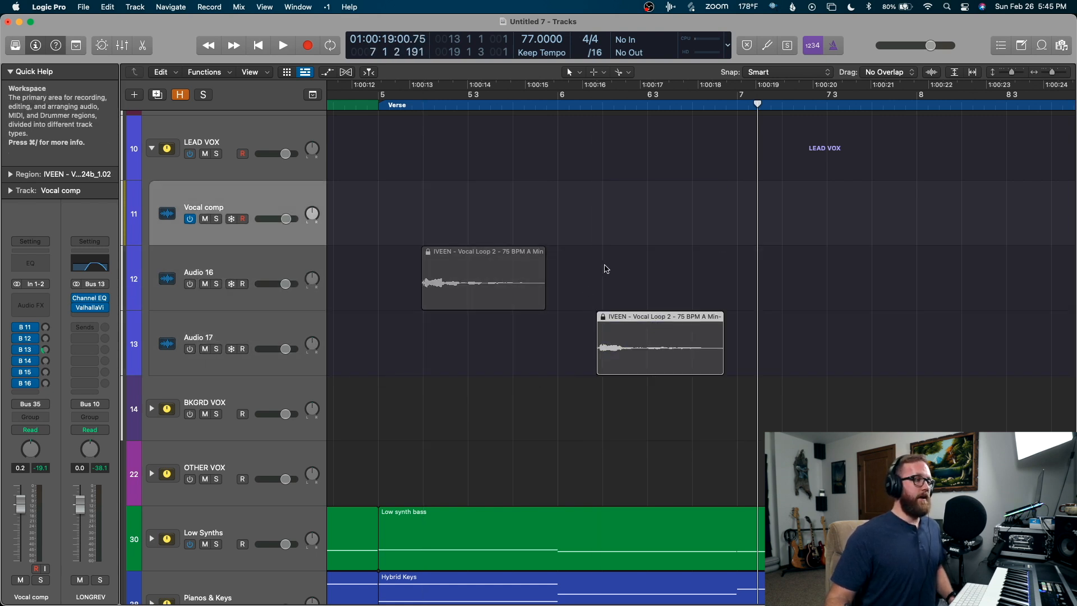
pyautogui.moveTo(473, 275); pyautogui.dragTo(435, 224)
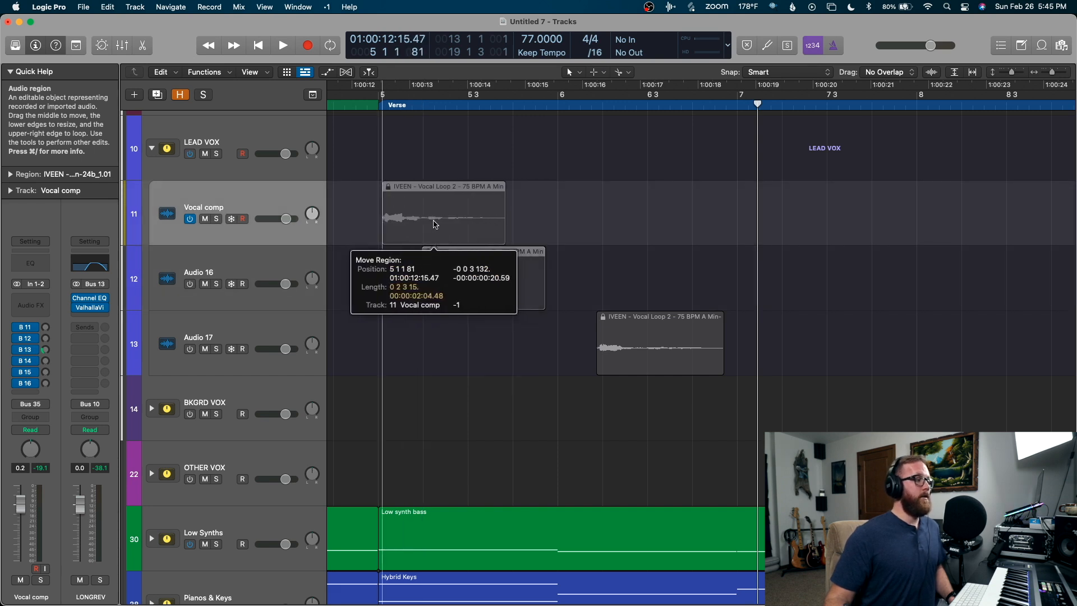
pyautogui.moveTo(435, 224); pyautogui.dragTo(434, 221)
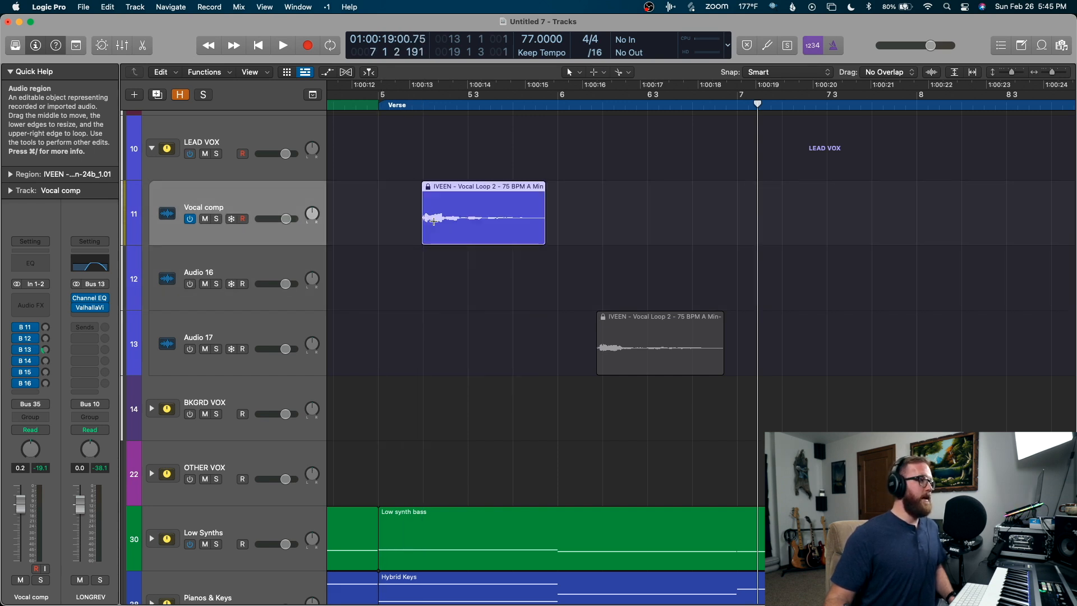
pyautogui.click(601, 202)
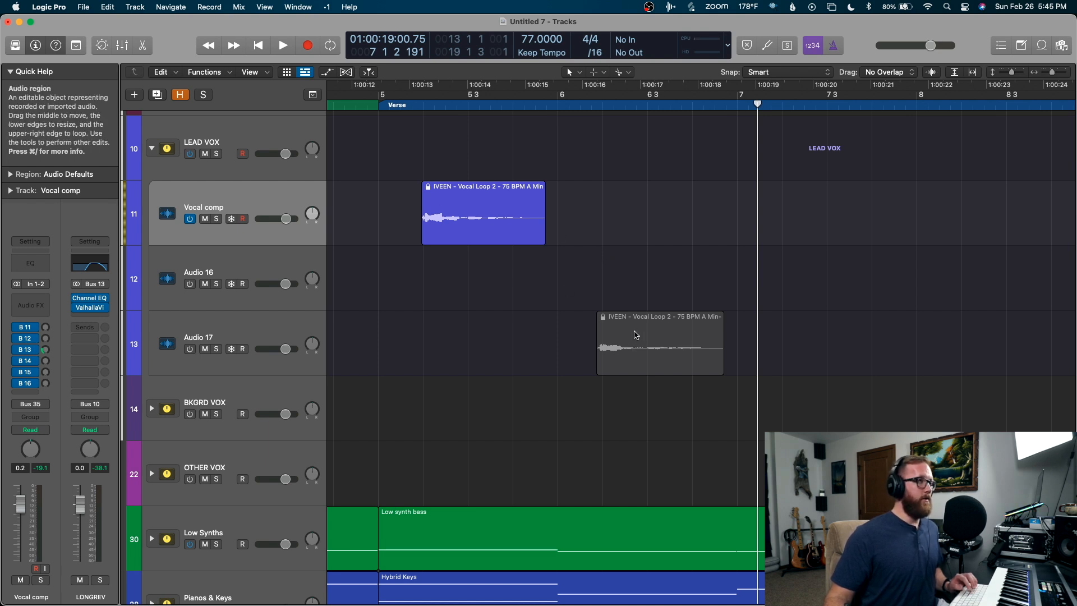
pyautogui.moveTo(640, 337); pyautogui.dragTo(863, 188)
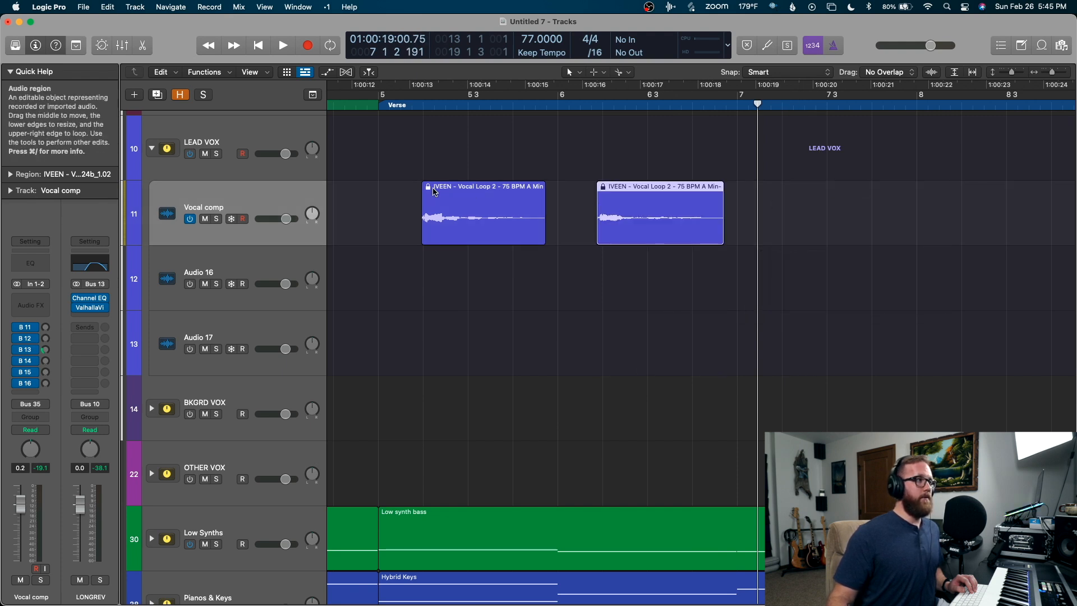
# - Cycle bars 5 to 7, play back the two vocal phrases with the arrangement, turn the cycle off and stop playback
pyautogui.click(399, 187)
pyautogui.moveTo(383, 100); pyautogui.dragTo(740, 99)
pyautogui.press('space')
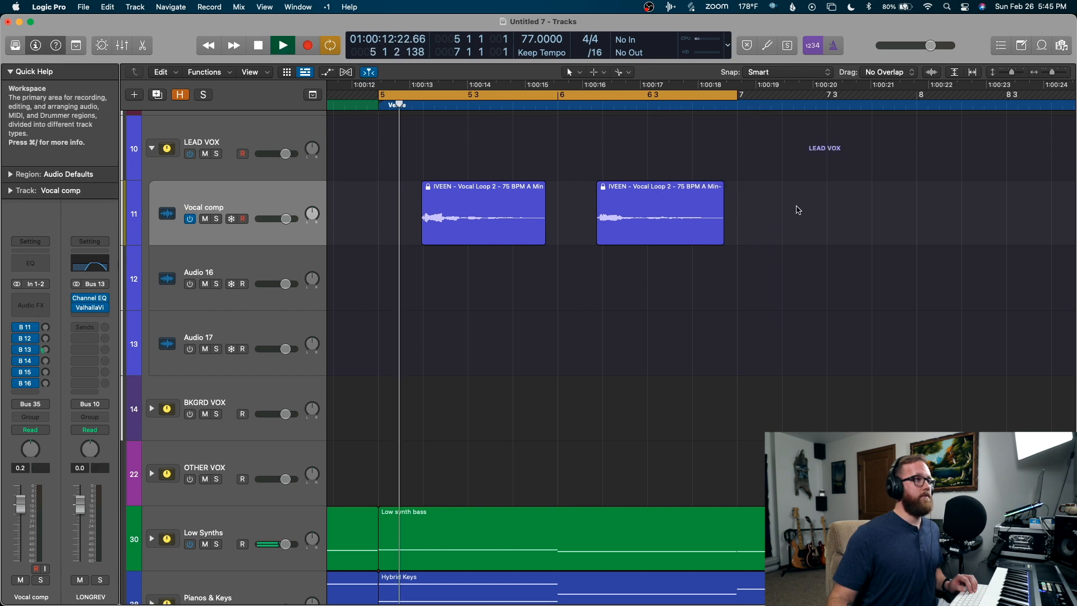
pyautogui.press('c')
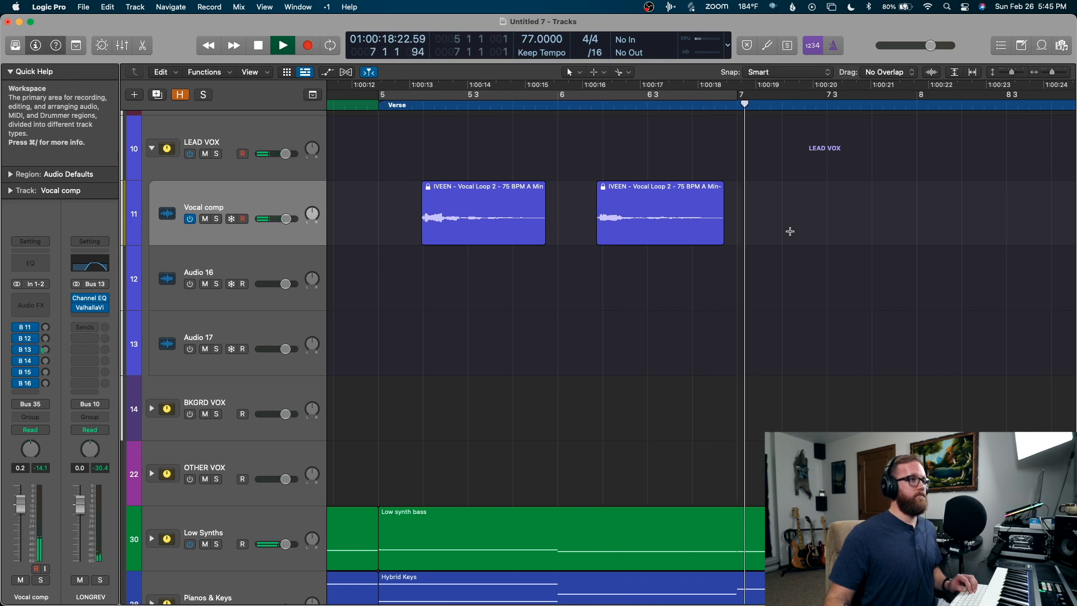
pyautogui.press('space')
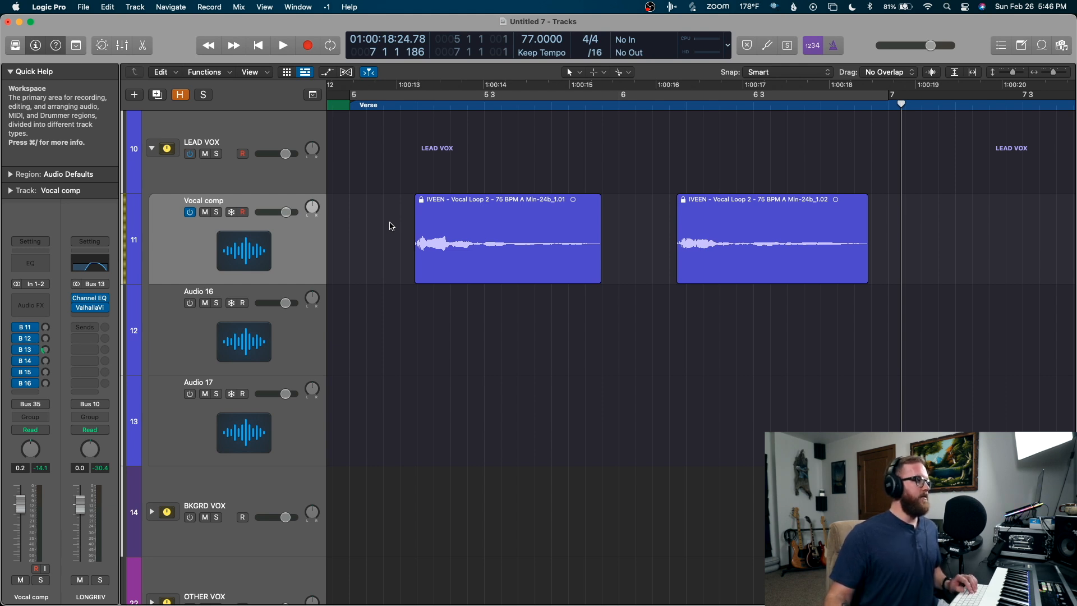
# - Insert a stereo Logic Gain plug-in on the Vocal comp track and close its window
pyautogui.click(48, 300)
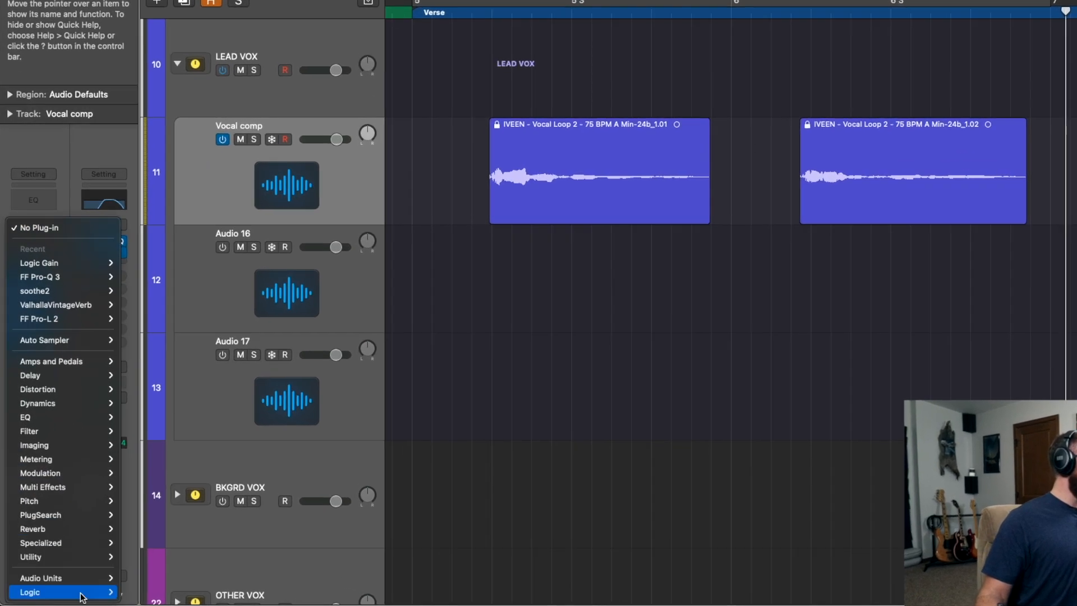
pyautogui.moveTo(70, 590)
pyautogui.moveTo(109, 540)
pyautogui.moveTo(217, 561)
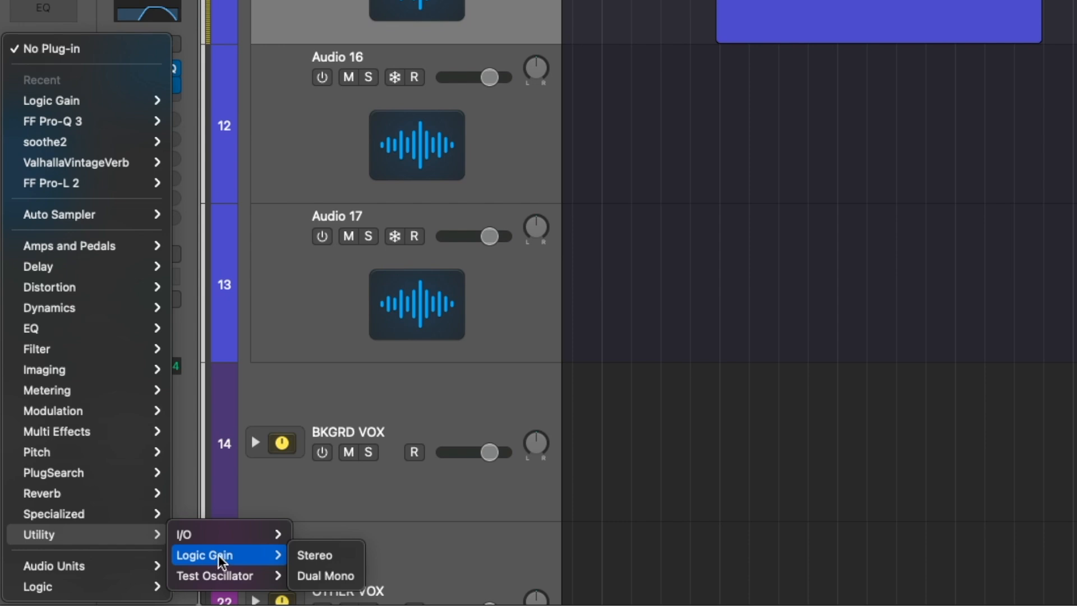
pyautogui.click(307, 556)
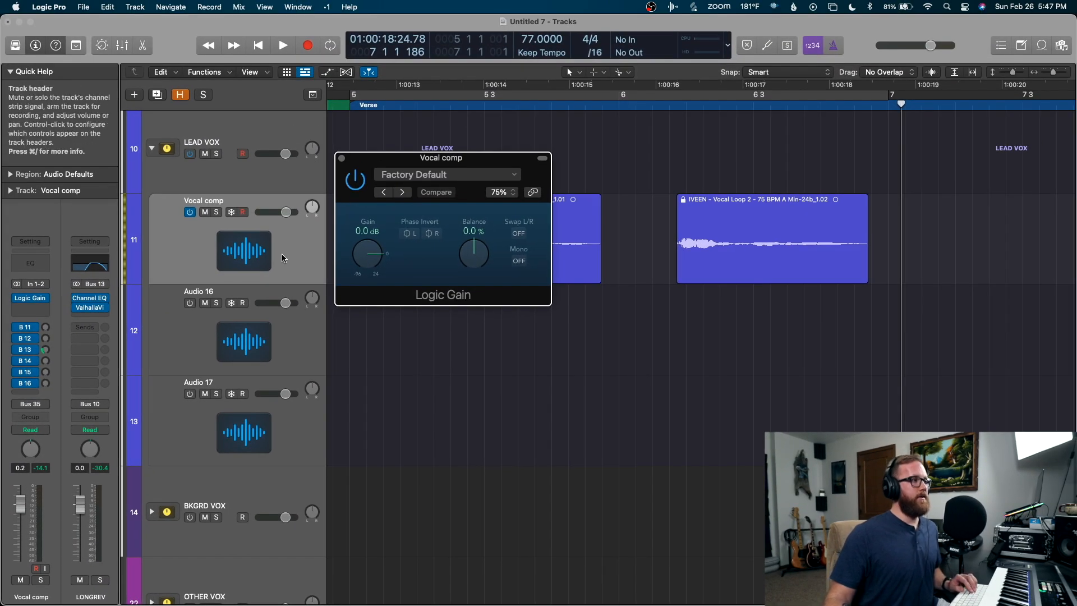
pyautogui.click(342, 158)
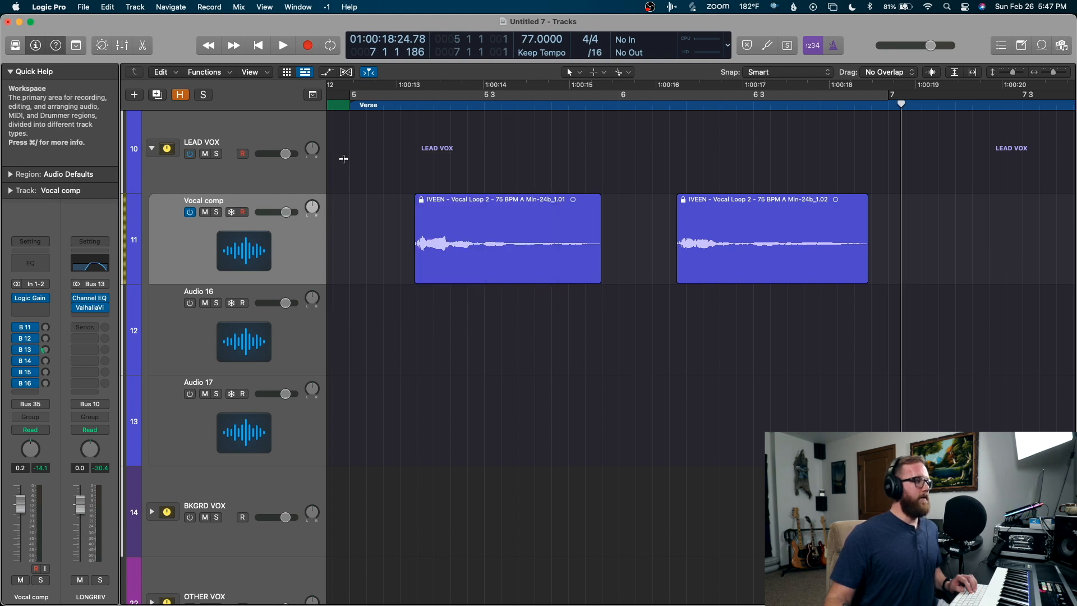
# - Show track automation and enlarge the second vocal phrase on the Vocal comp track
pyautogui.press('a')
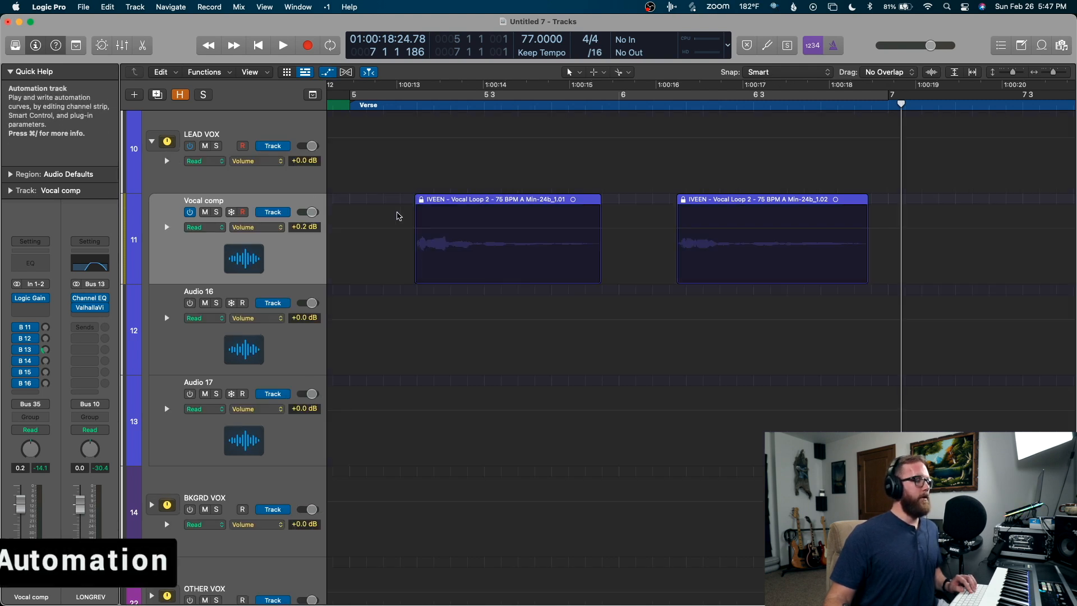
pyautogui.press('super+Down')
pyautogui.press('super+Down')
pyautogui.press('super+Down')
pyautogui.press('super+Down')
pyautogui.press('super+Down')
pyautogui.press('super+Down')
pyautogui.press('super+Down')
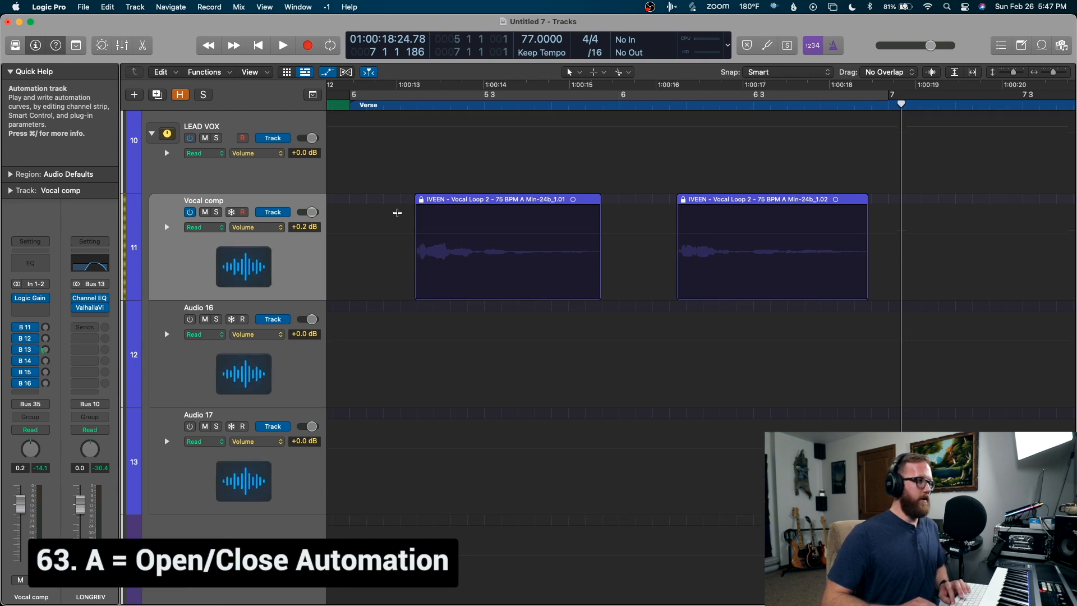
pyautogui.press('super+Right')
pyautogui.press('super+Right')
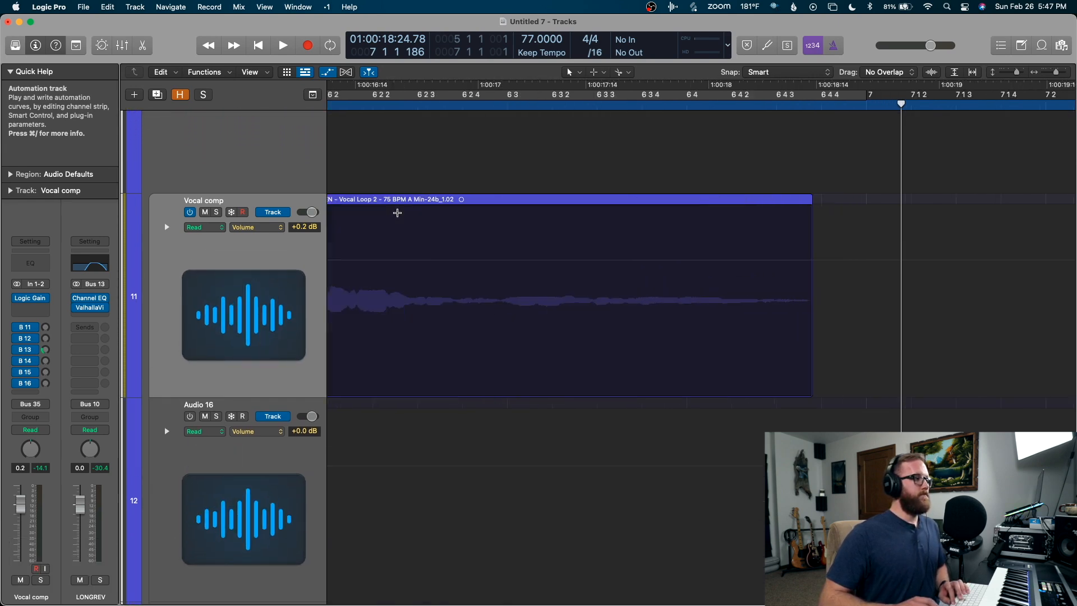
pyautogui.press('super+Down')
pyautogui.press('super+Down')
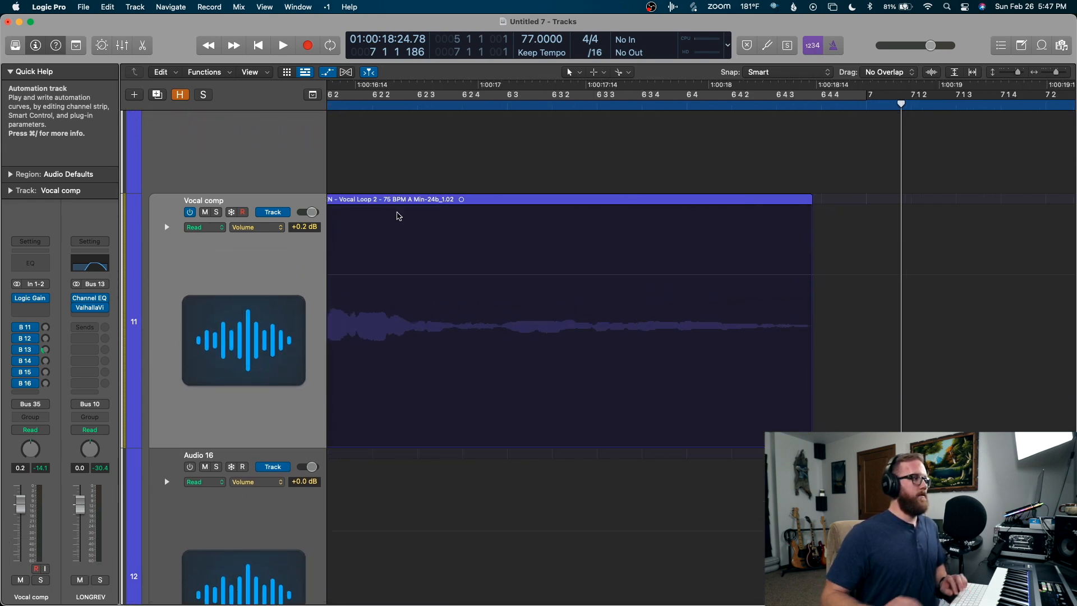
pyautogui.hscroll(-3, 398, 216)
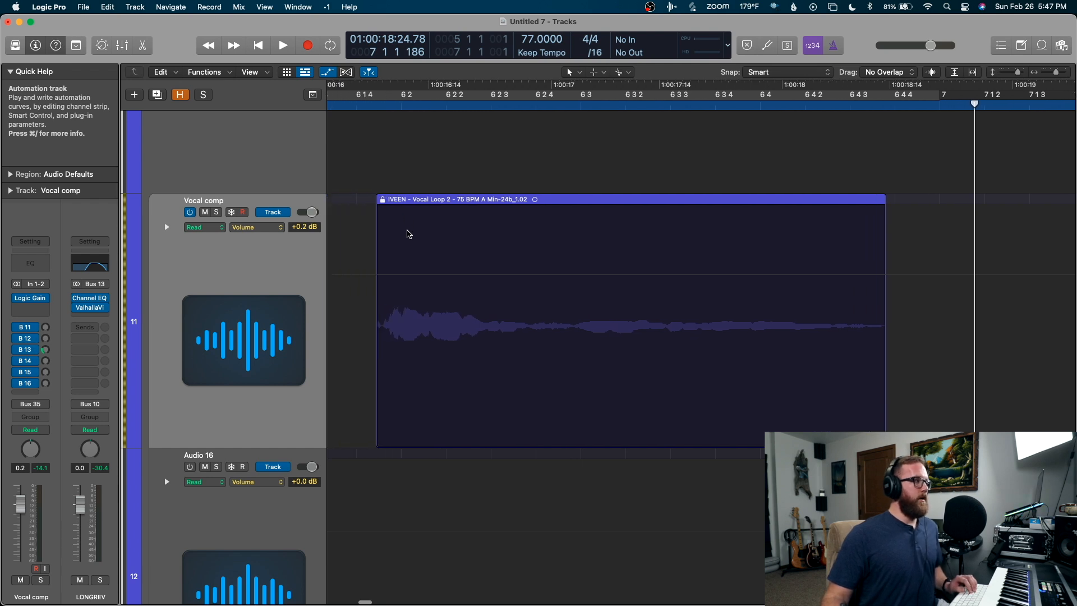
pyautogui.scroll(-2, 409, 234)
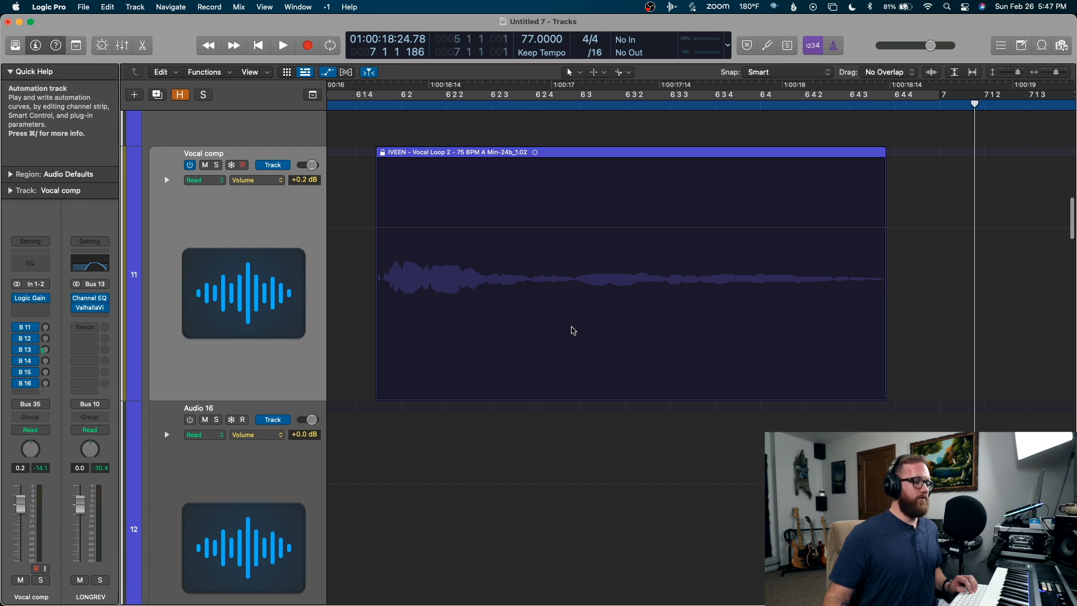
pyautogui.press('super+Right')
pyautogui.hscroll(-2, 572, 330)
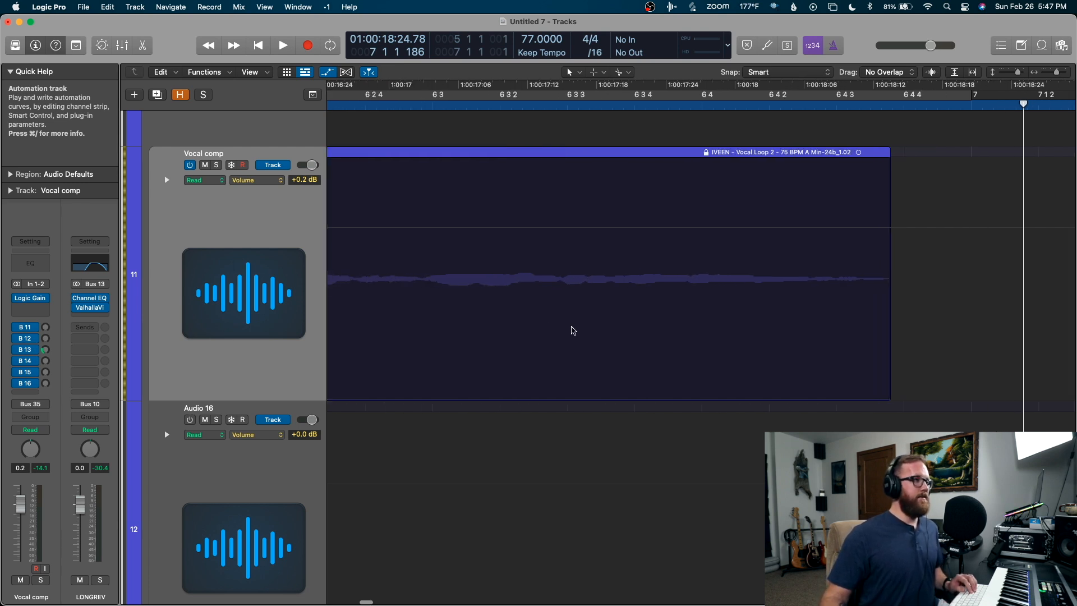
pyautogui.hscroll(-8, 573, 331)
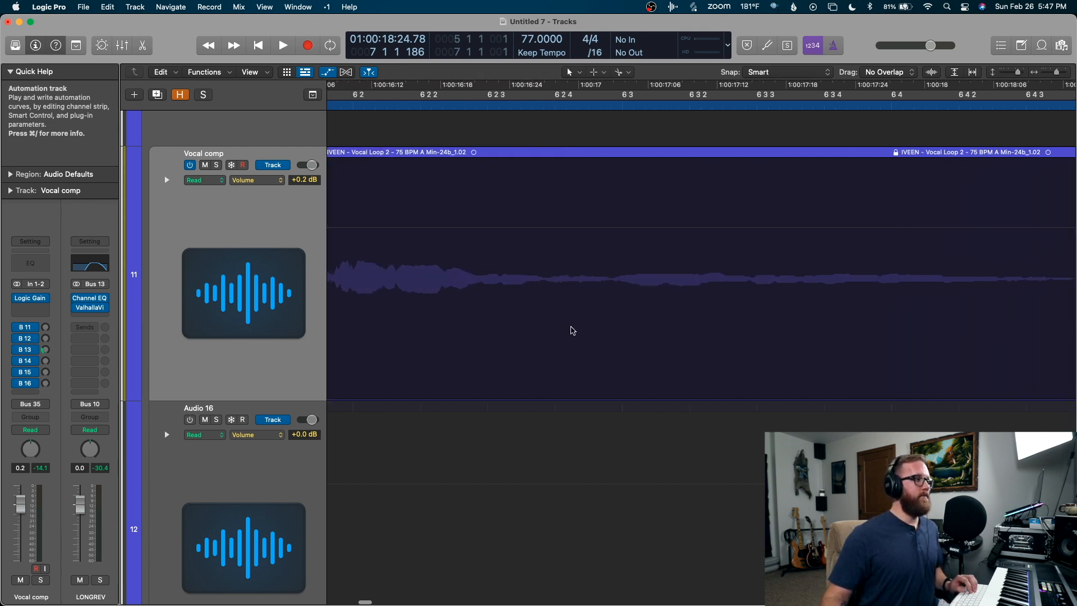
pyautogui.hscroll(-3, 573, 331)
# - Choose the Marquee tool and set the Vocal comp track's automation parameter to Gain from the Logic Gain plug-in
pyautogui.press('t')
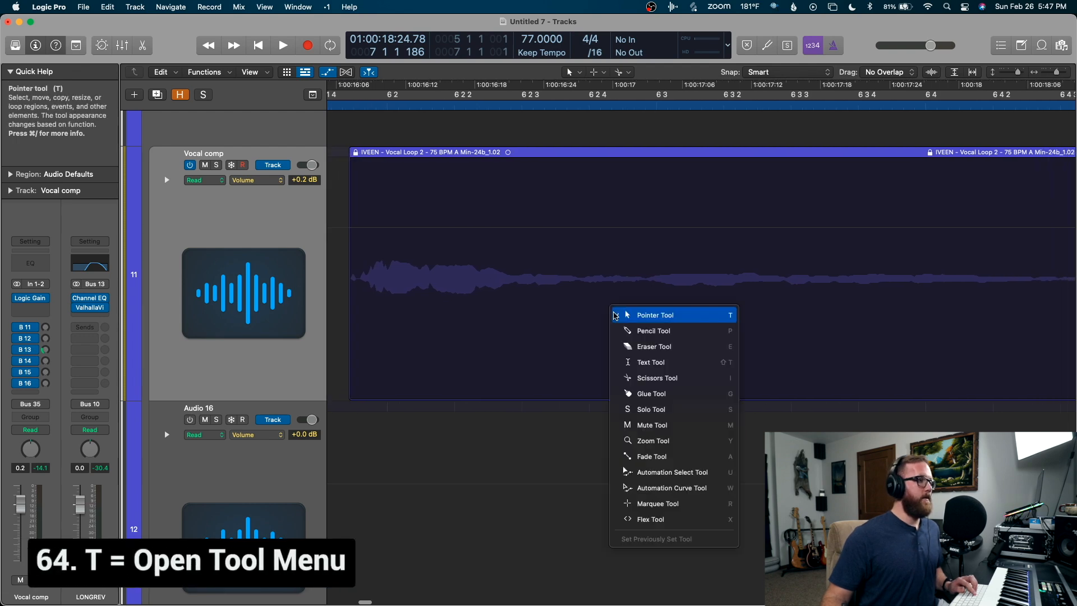
pyautogui.press('r')
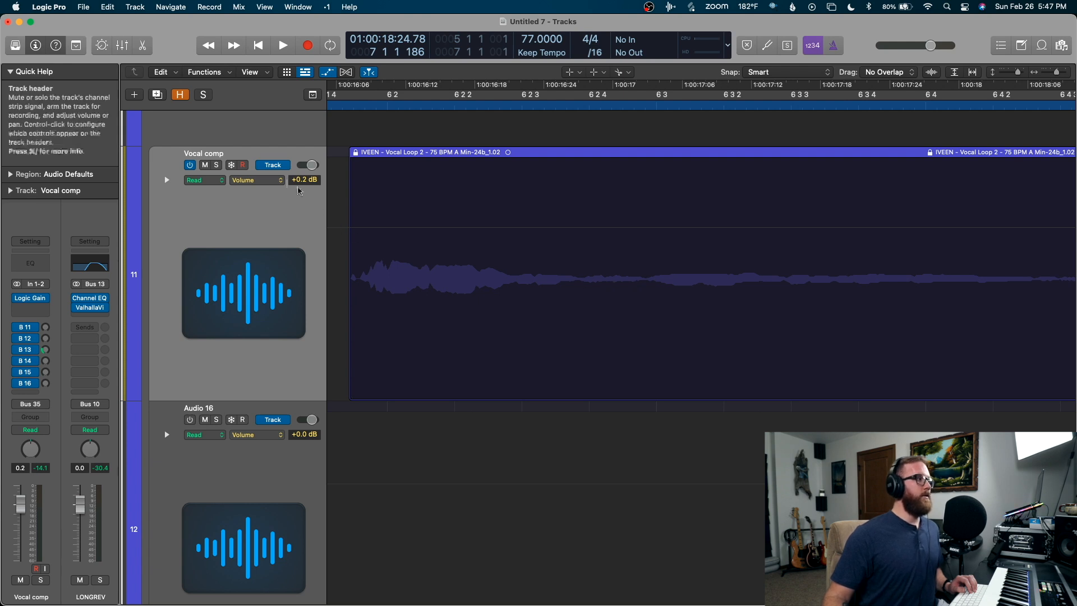
pyautogui.click(268, 180)
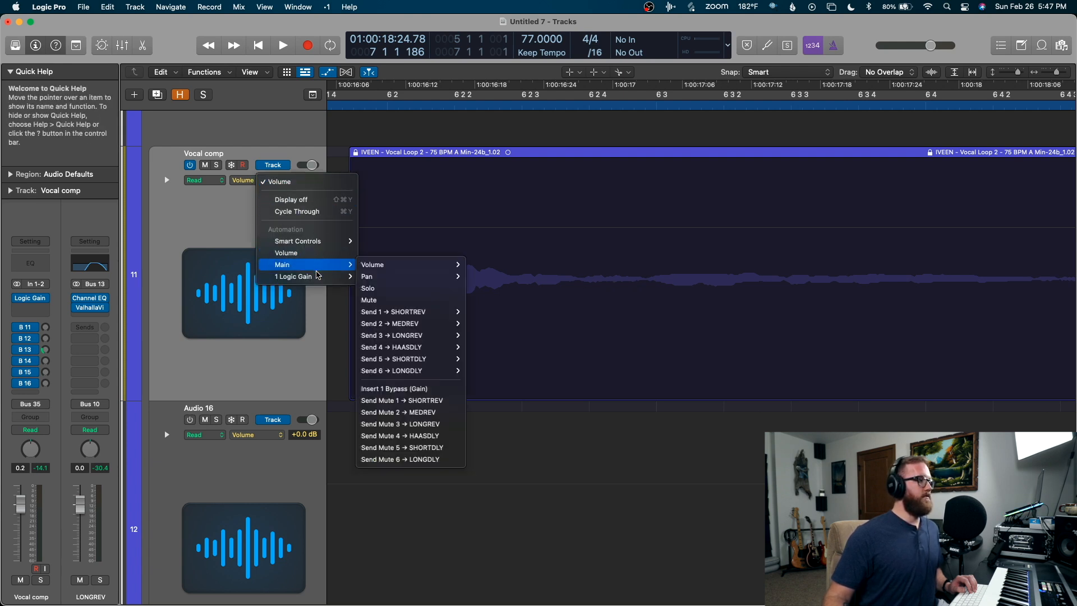
pyautogui.moveTo(322, 276)
pyautogui.click(378, 289)
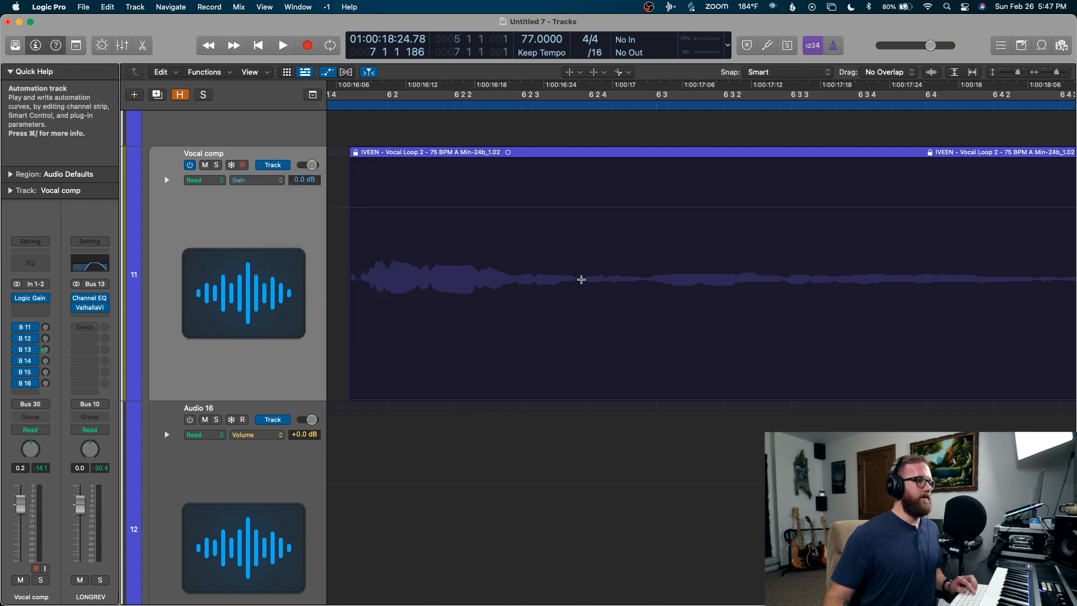
# - Try lowering the gain automation to about -12.1 dB over a marquee selection of the quiet passage before 6 3, and remove the dip
pyautogui.moveTo(581, 281); pyautogui.dragTo(650, 280)
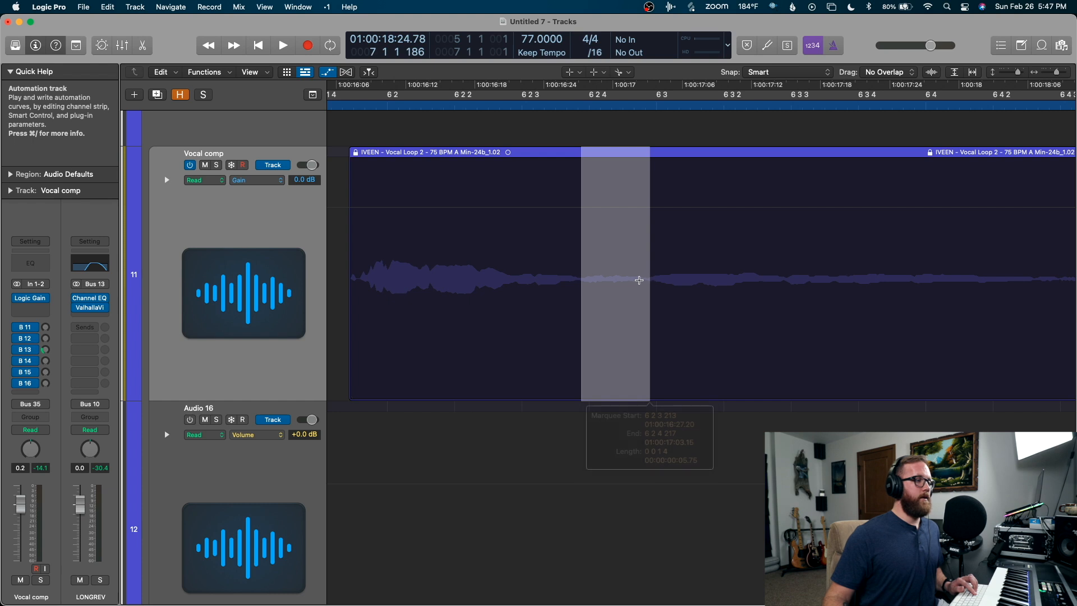
pyautogui.press('t')
pyautogui.press('t')
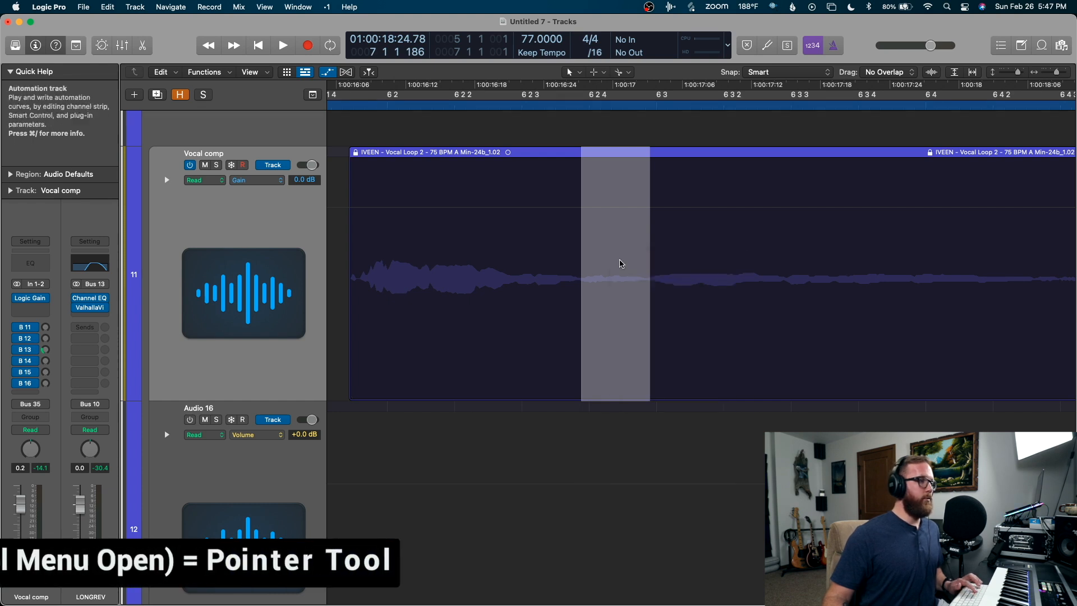
pyautogui.click(617, 238)
pyautogui.moveTo(613, 211); pyautogui.dragTo(613, 236)
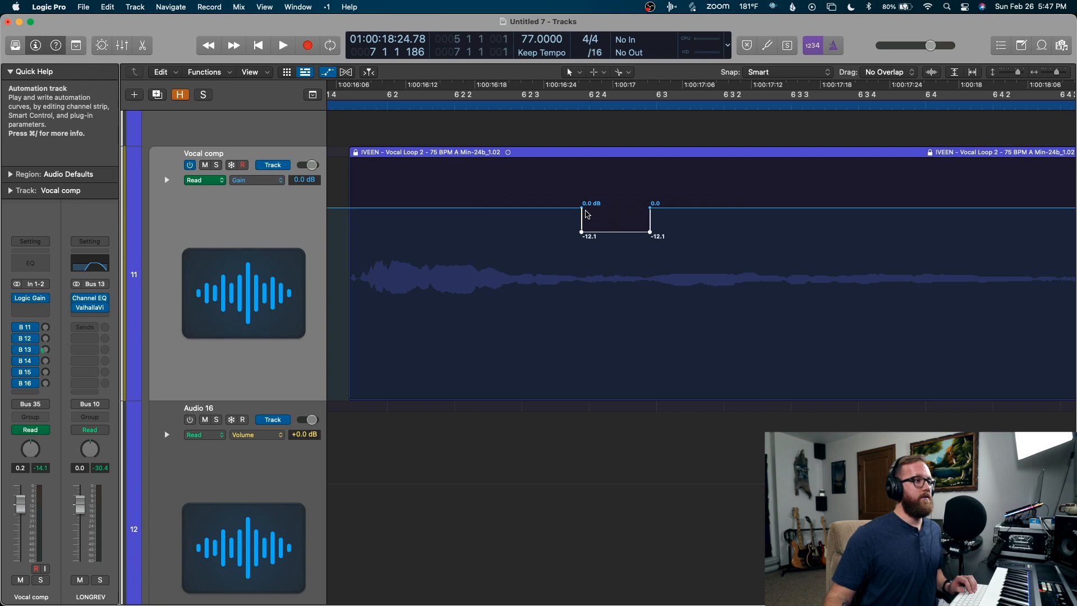
pyautogui.moveTo(624, 235); pyautogui.dragTo(584, 212)
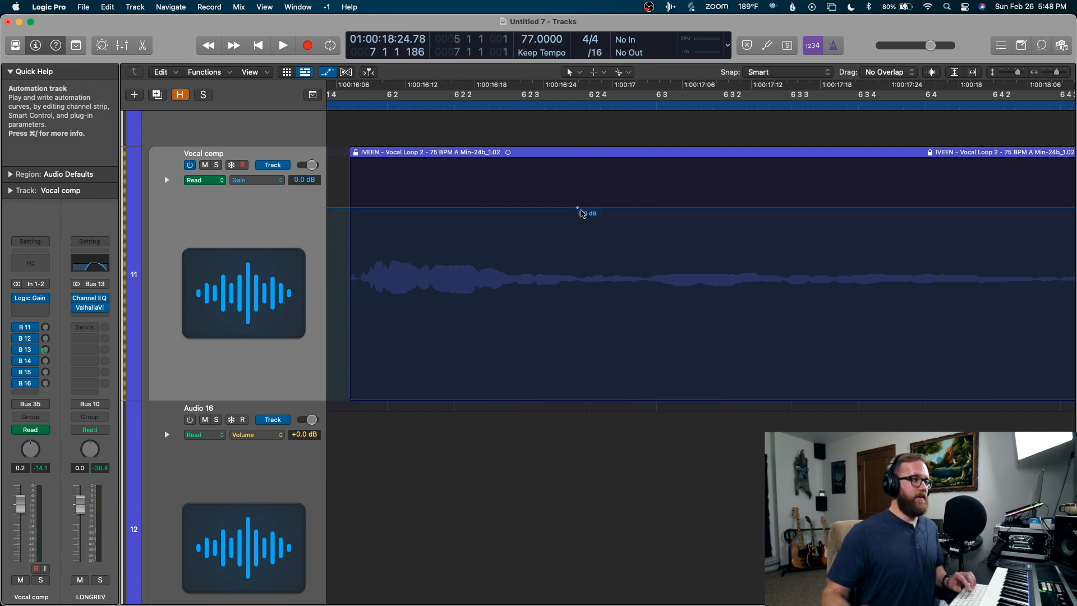
# - Solo the Vocal comp track with automation hidden, and unsolo it and show automation again
pyautogui.press('s')
pyautogui.press('a')
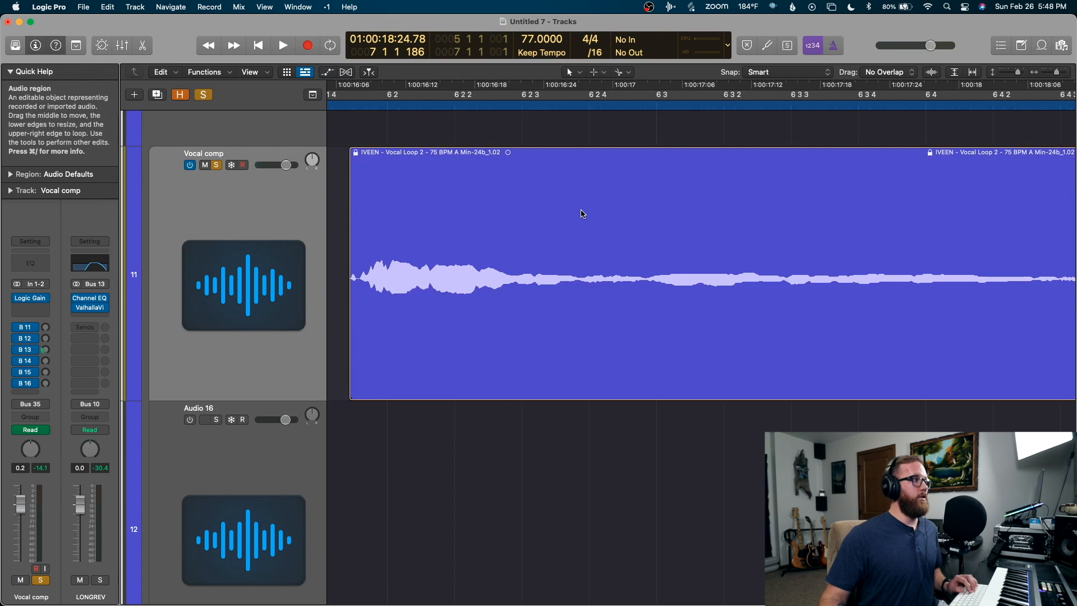
pyautogui.press('s')
pyautogui.press('a')
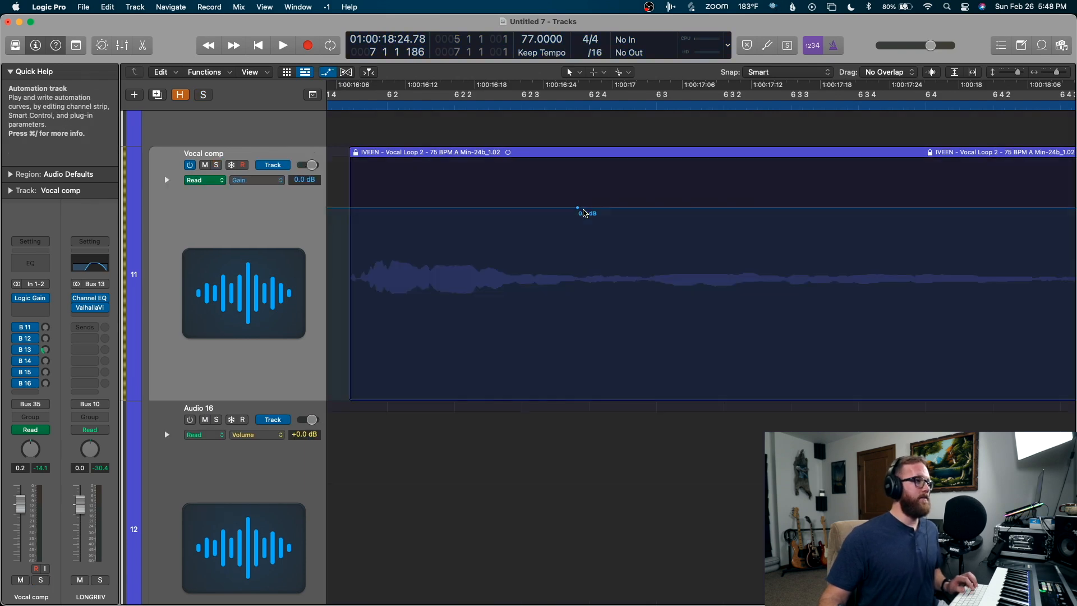
# - Lower the gain automation to -8.0 dB over a marquee selection of the quiet vocal passage before 6 3
pyautogui.press('t')
pyautogui.press('r')
pyautogui.moveTo(584, 281); pyautogui.dragTo(647, 284)
pyautogui.press('t')
pyautogui.press('t')
pyautogui.click(629, 290)
pyautogui.moveTo(614, 207); pyautogui.dragTo(612, 226)
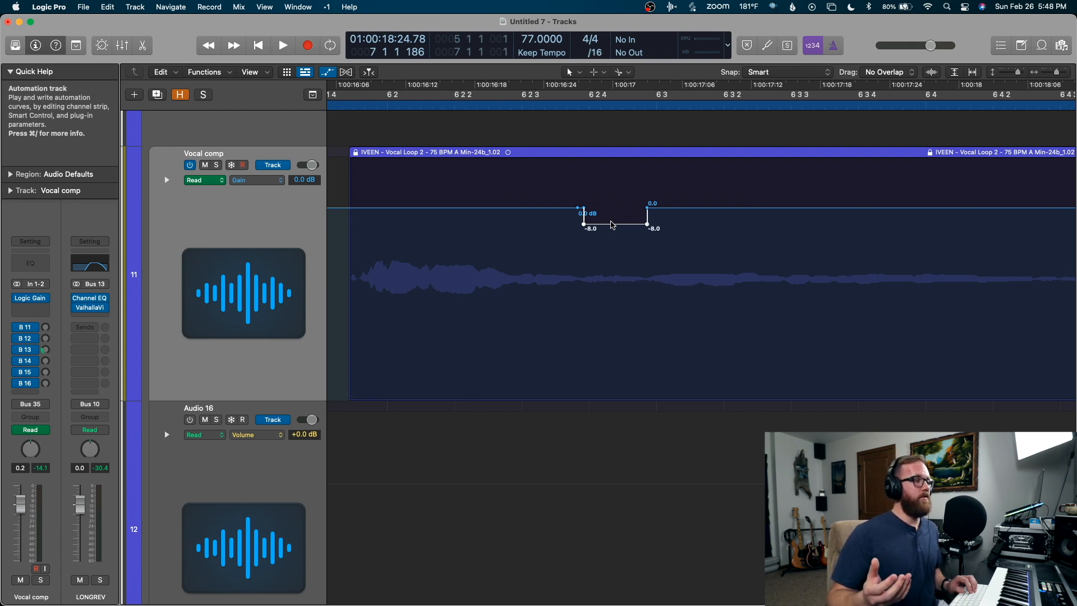
# - Select the Hybrid Keys track and shorten the project to end at about bar 24, with all regions fitted in view
pyautogui.press('z')
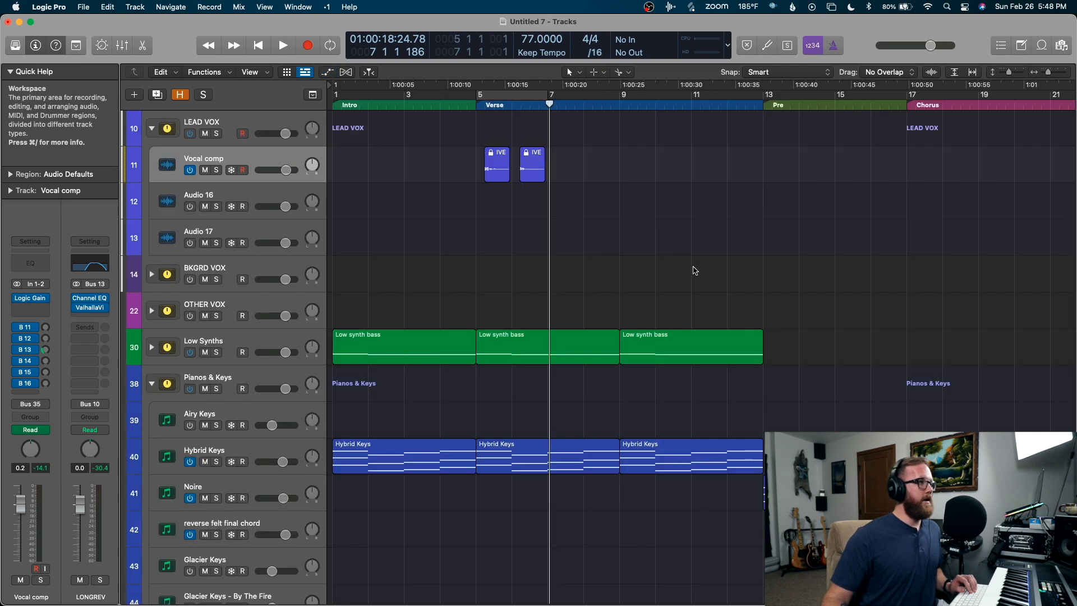
pyautogui.scroll(-5, 694, 268)
pyautogui.scroll(-1, 693, 267)
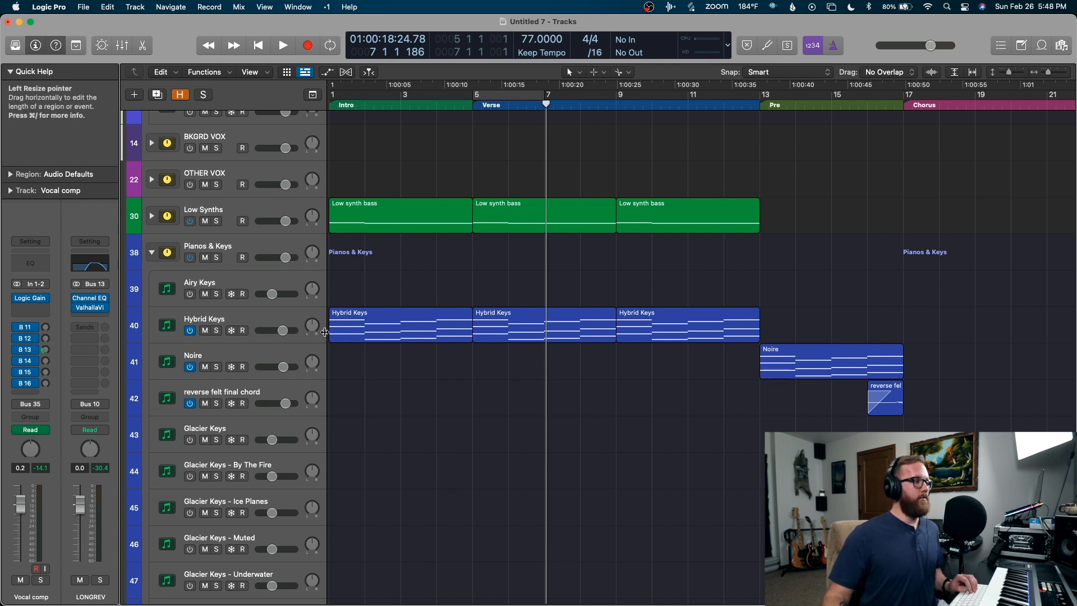
pyautogui.click(299, 324)
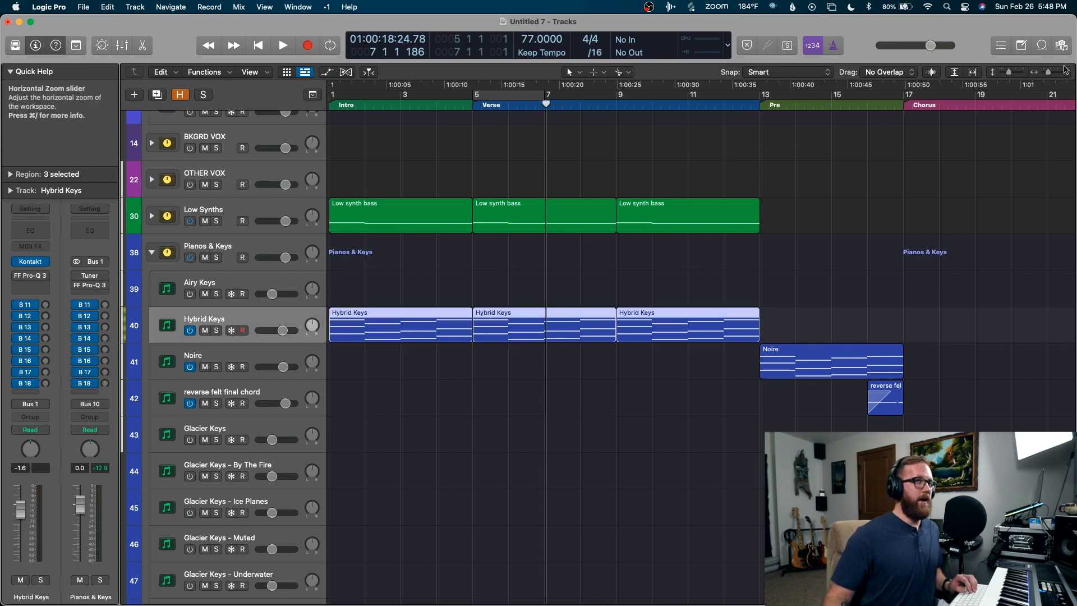
pyautogui.moveTo(1047, 73)
pyautogui.mouseDown()
pyautogui.moveTo(637, 163)
pyautogui.moveTo(465, 156)
pyautogui.moveTo(466, 143)
pyautogui.mouseUp()
pyautogui.hscroll(5, 1019, 136)
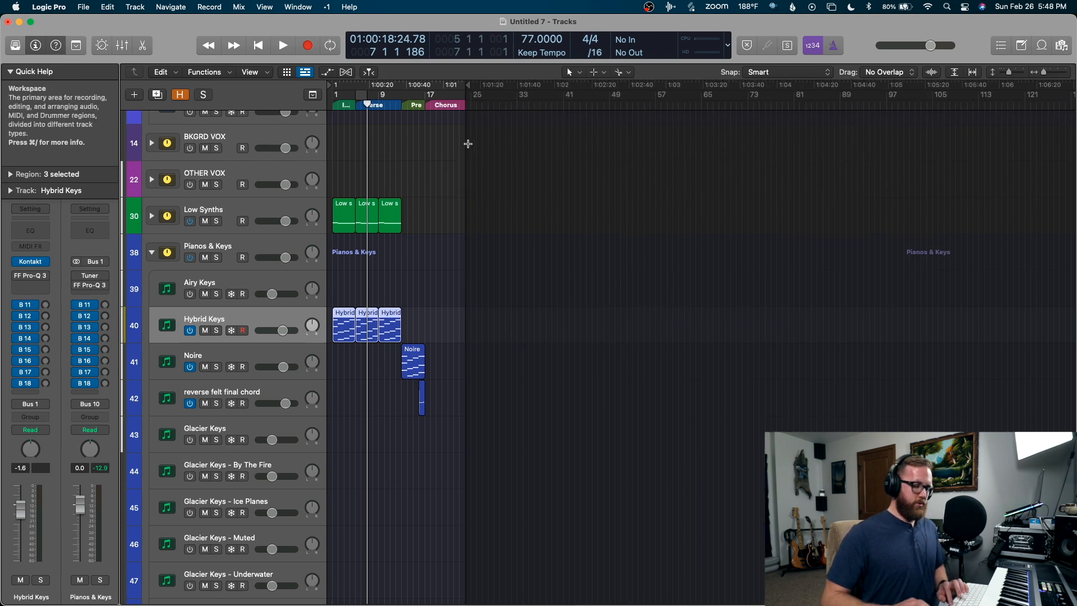
pyautogui.press('z')
pyautogui.press('z')
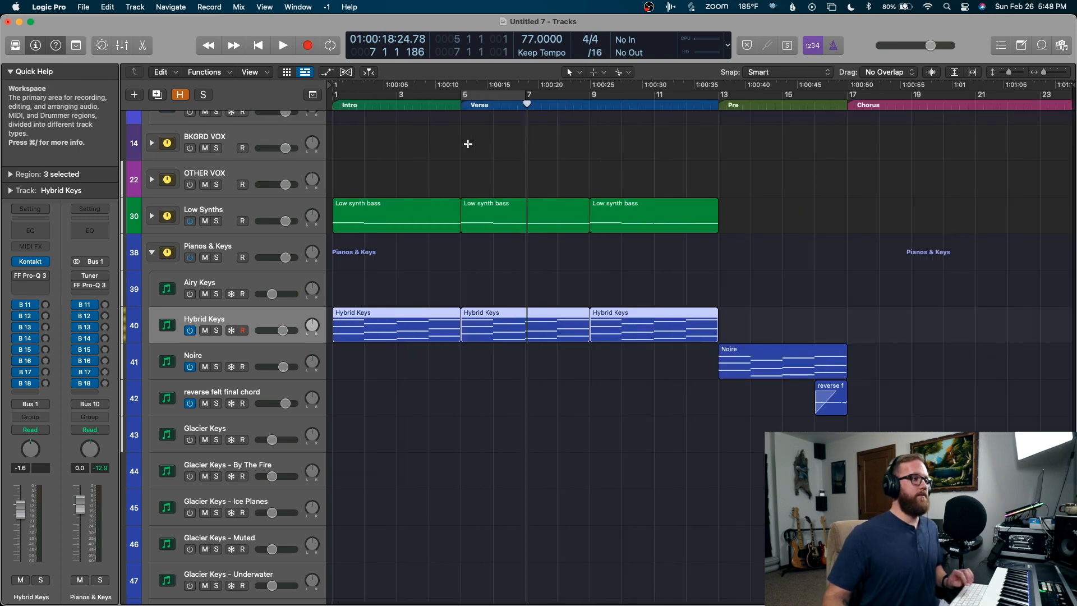
# - Enable Freeze on the Hybrid Keys track, render it, and return the playhead to the project start
pyautogui.click(453, 359)
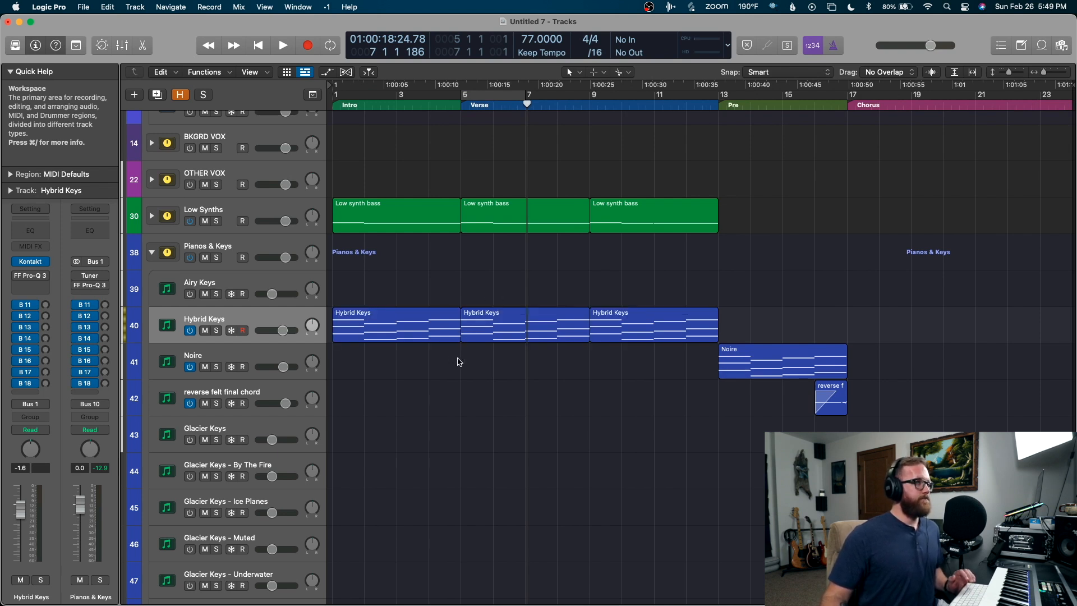
pyautogui.click(283, 324)
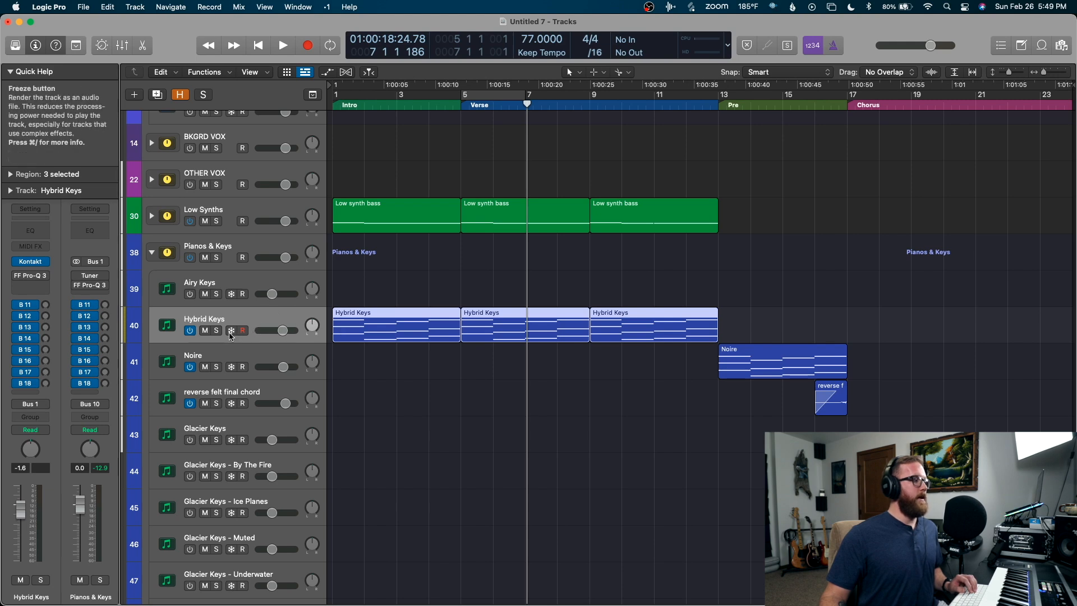
pyautogui.rightClick(272, 325)
pyautogui.moveTo(326, 547)
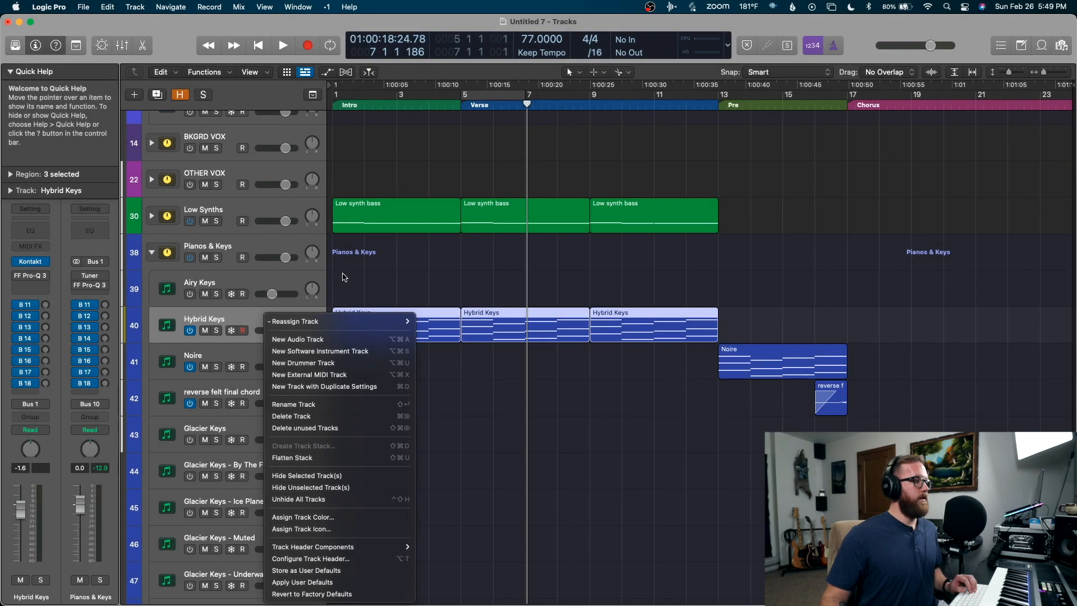
pyautogui.click(345, 280)
pyautogui.click(232, 331)
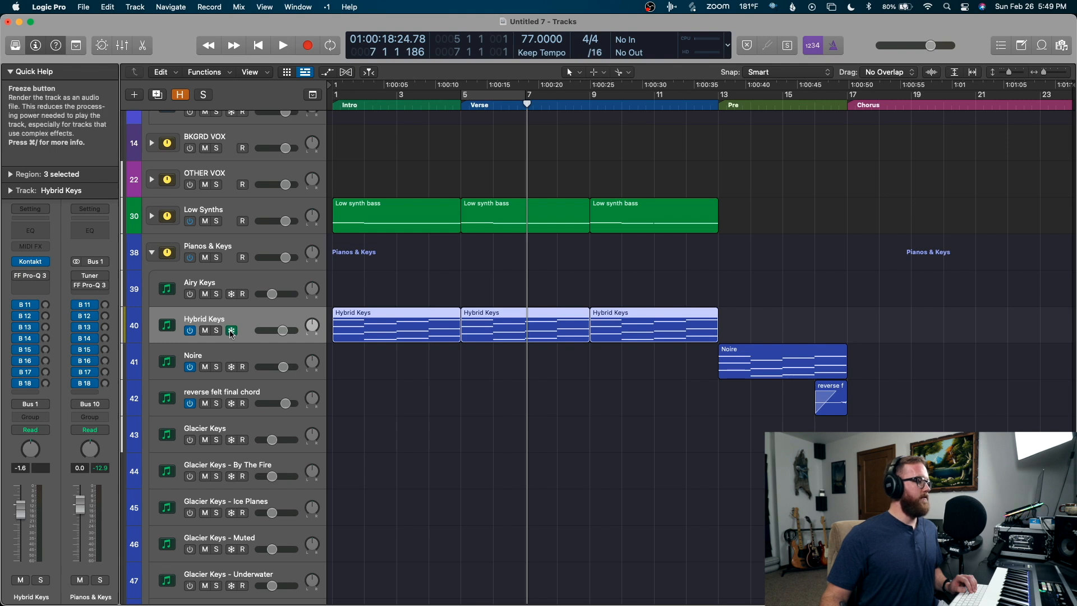
pyautogui.click(348, 283)
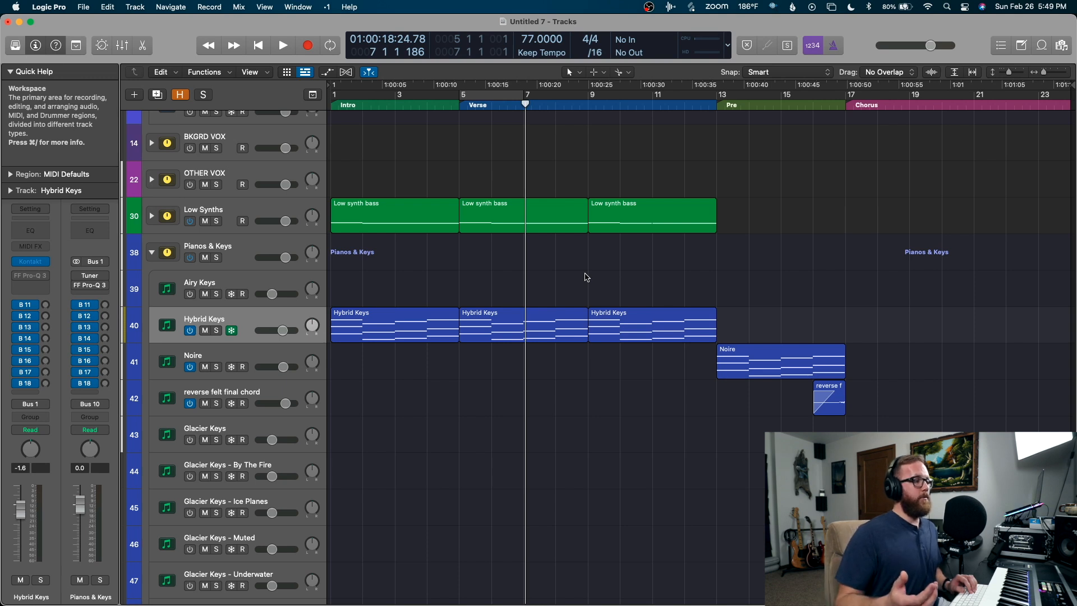
pyautogui.press('Return')
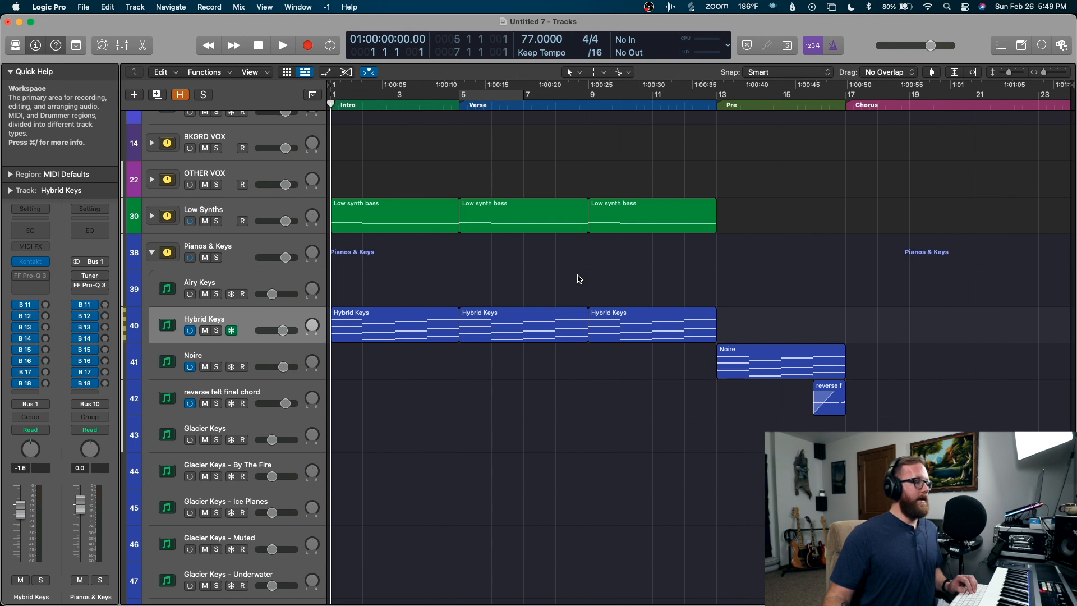
# - Set the Hybrid Keys track's Freeze Mode to Source Only and render the freeze again
pyautogui.click(8, 191)
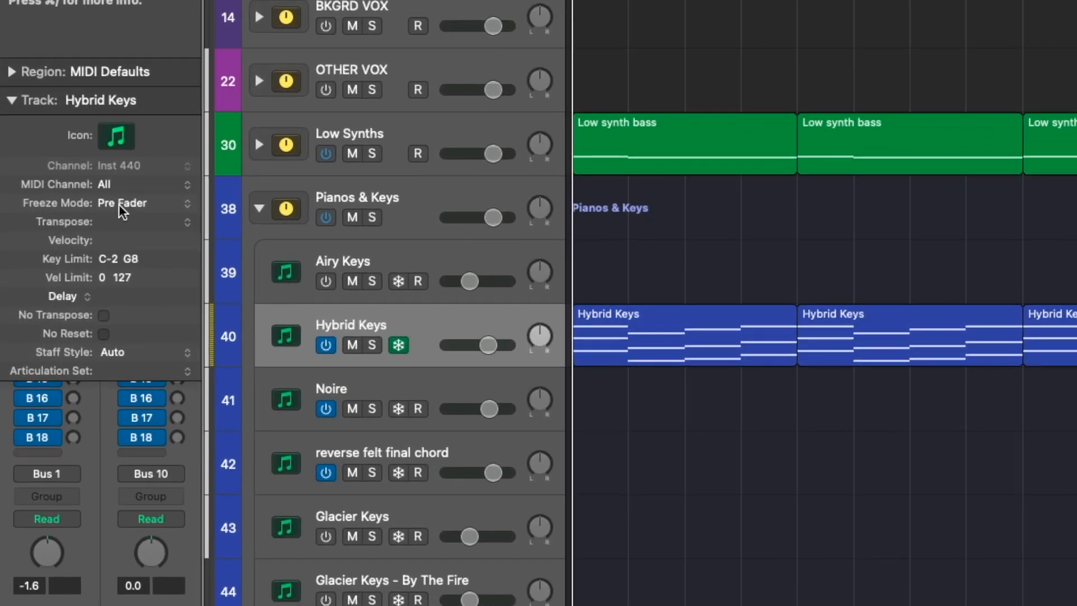
pyautogui.click(119, 206)
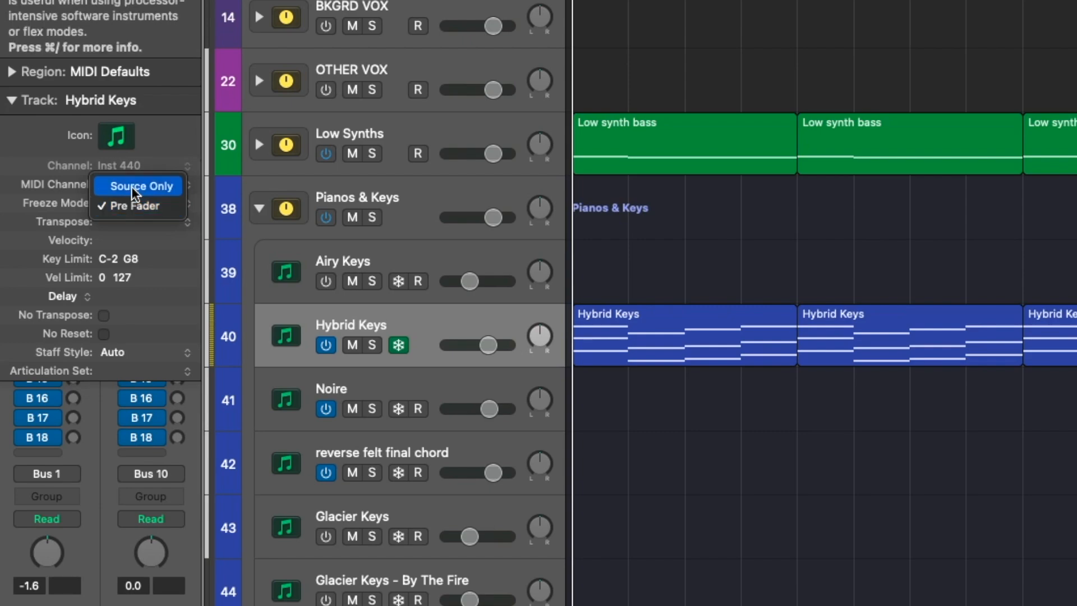
pyautogui.click(137, 187)
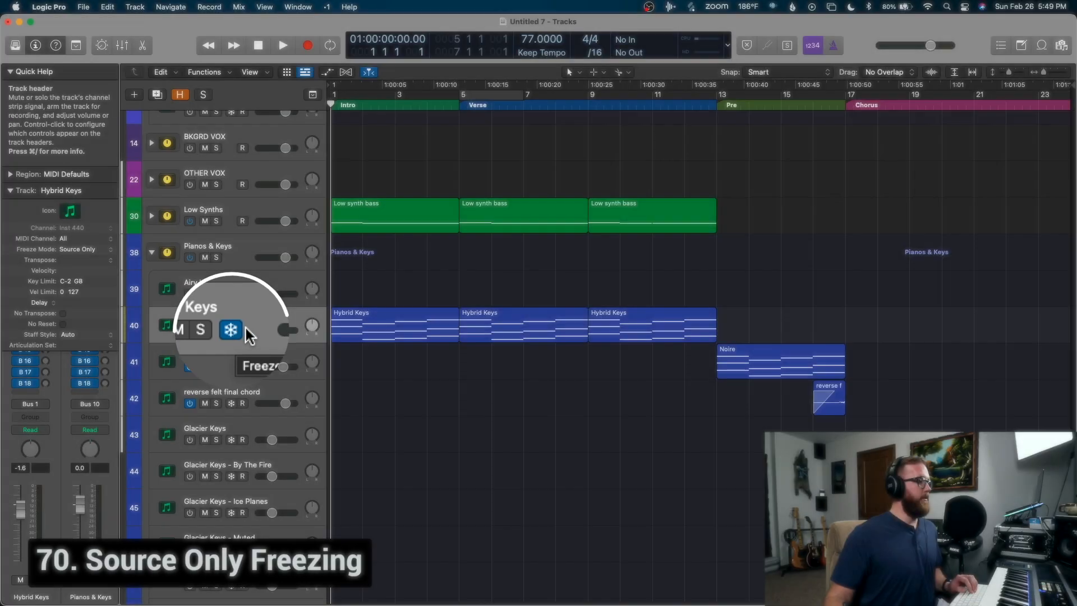
pyautogui.press('space')
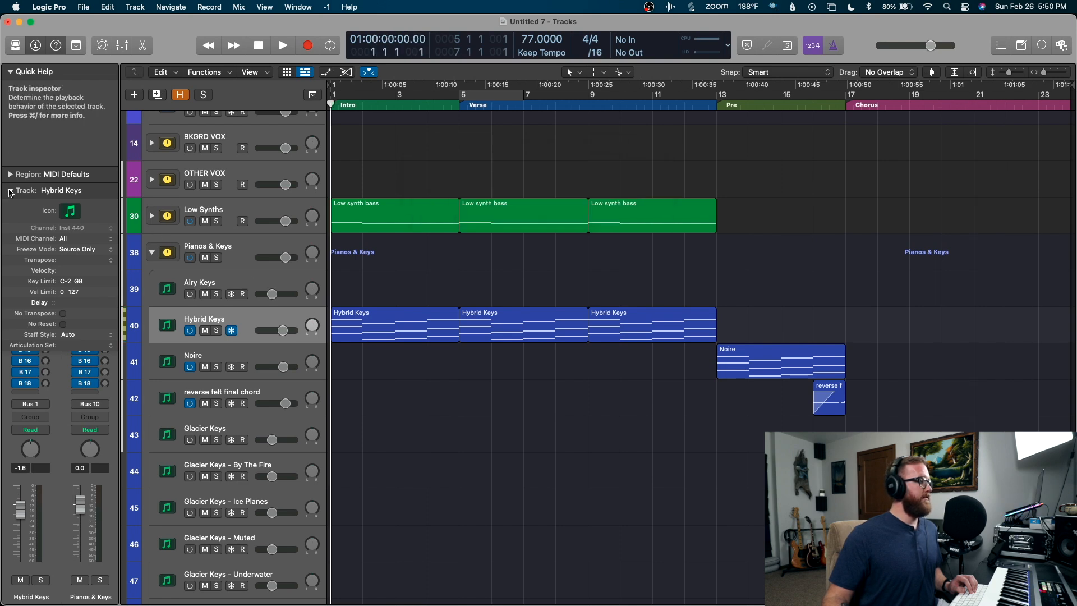
pyautogui.click(11, 191)
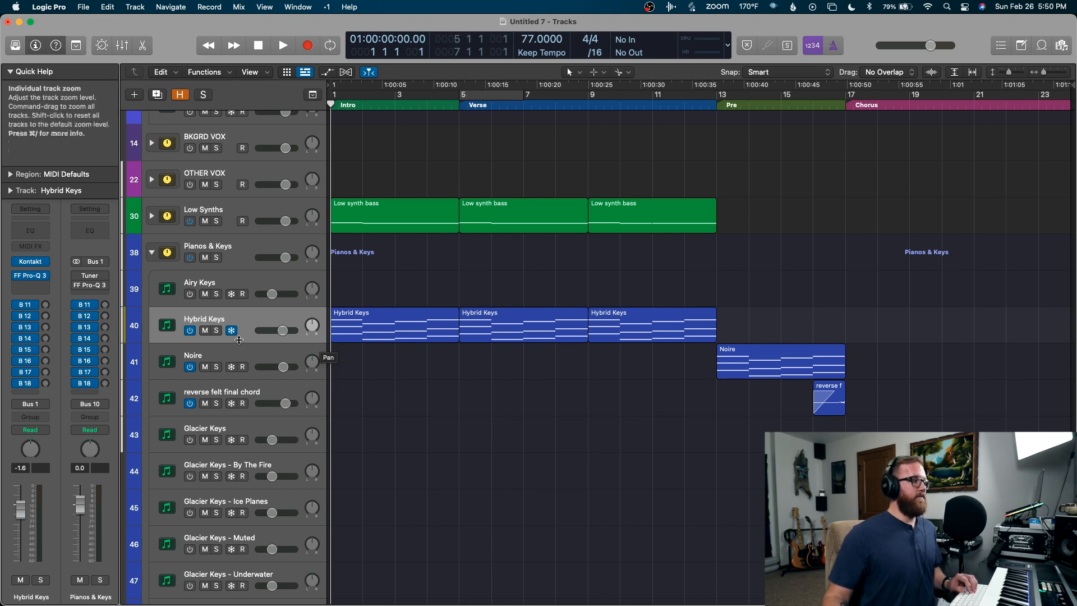
# - Add a low cut and a bell dip of -2.86 dB at 359.73 Hz in the Hybrid Keys track's FF Pro-Q 3
pyautogui.click(31, 276)
pyautogui.moveTo(362, 315); pyautogui.dragTo(434, 315)
pyautogui.moveTo(563, 316); pyautogui.dragTo(555, 335)
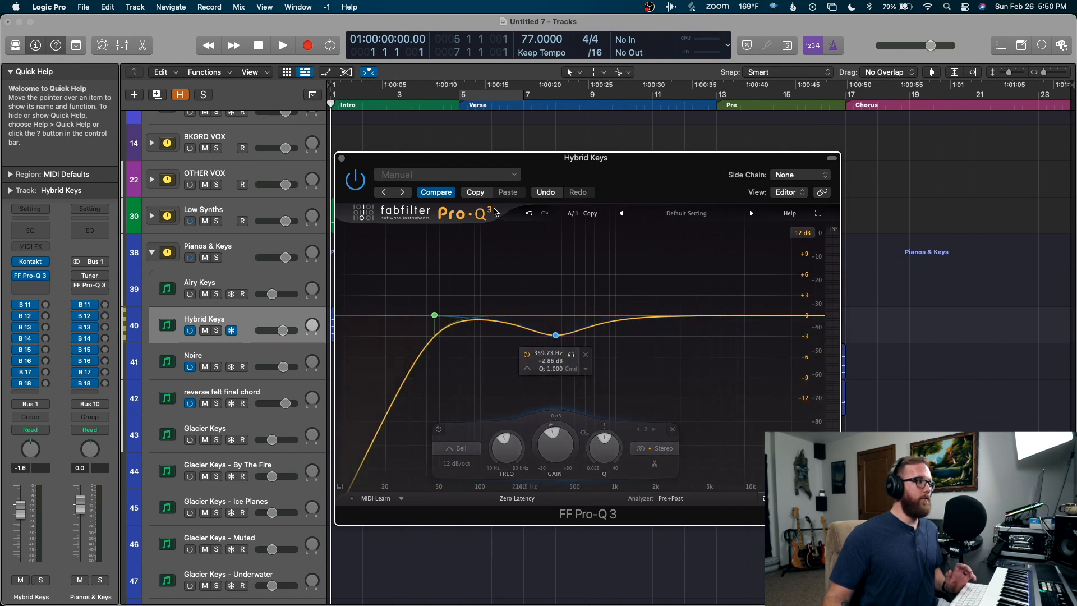
pyautogui.click(342, 158)
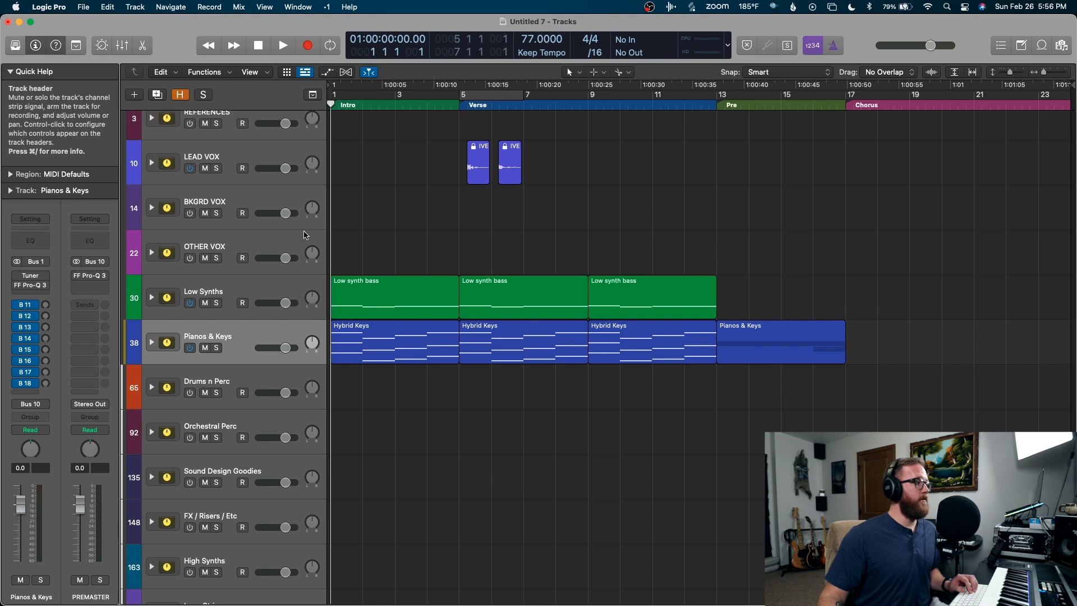
pyautogui.scroll(-1, 306, 235)
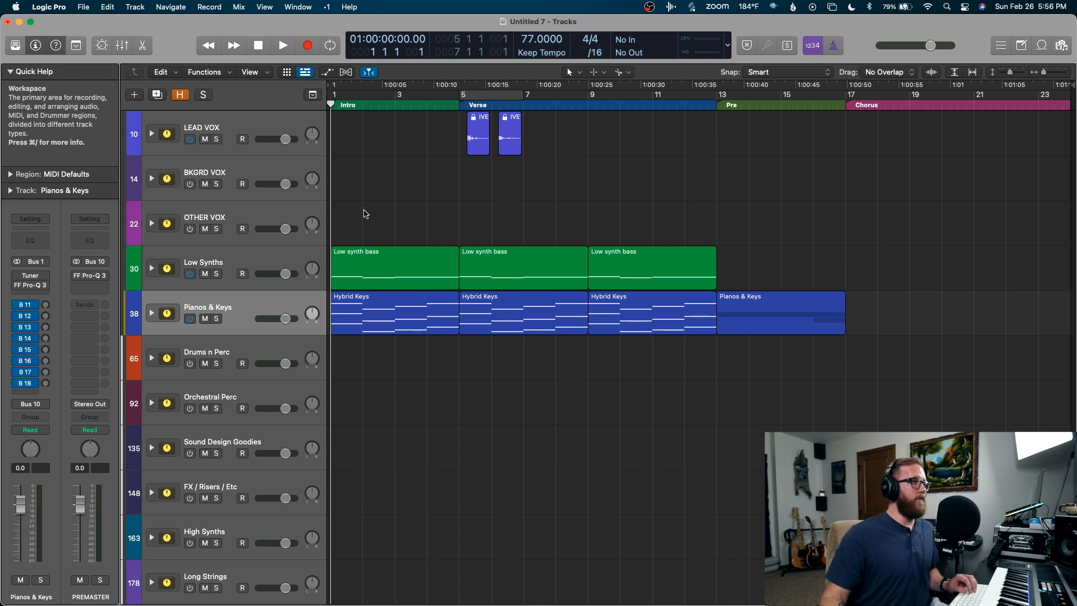
pyautogui.scroll(-1, 370, 213)
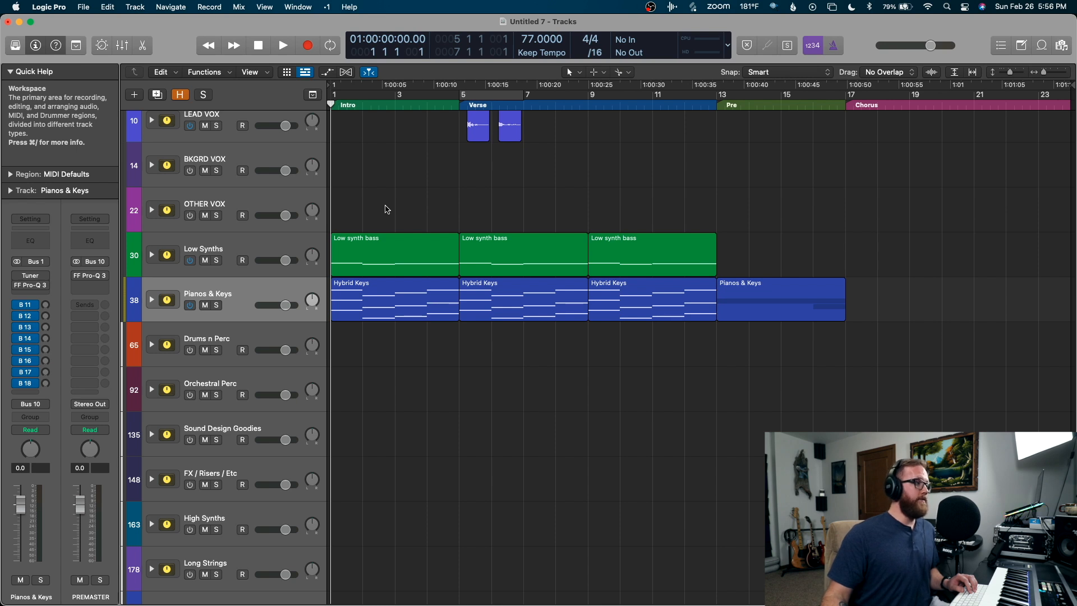
pyautogui.scroll(1, 390, 209)
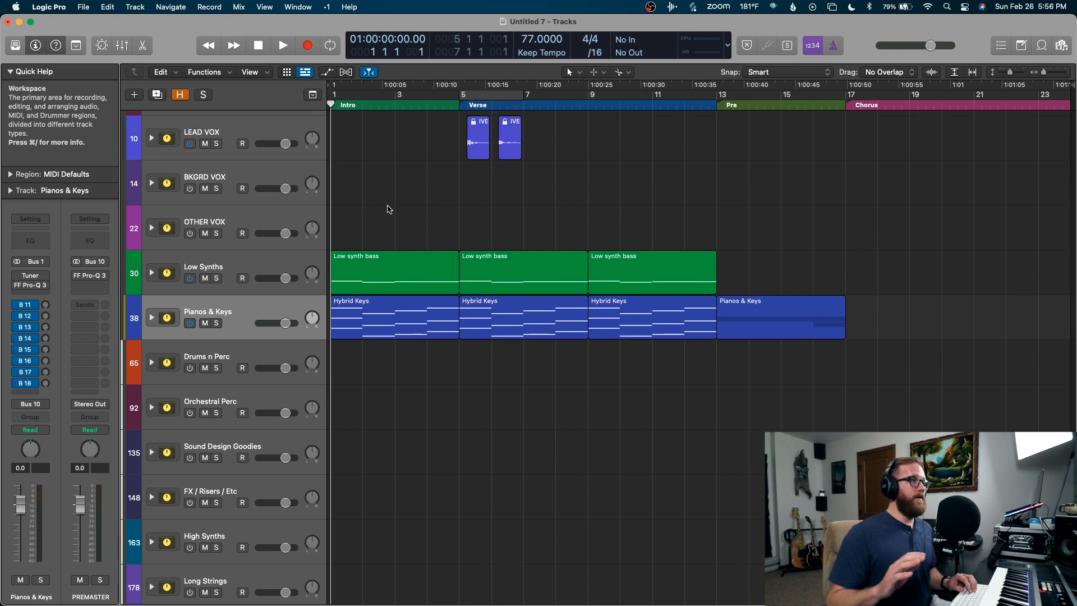